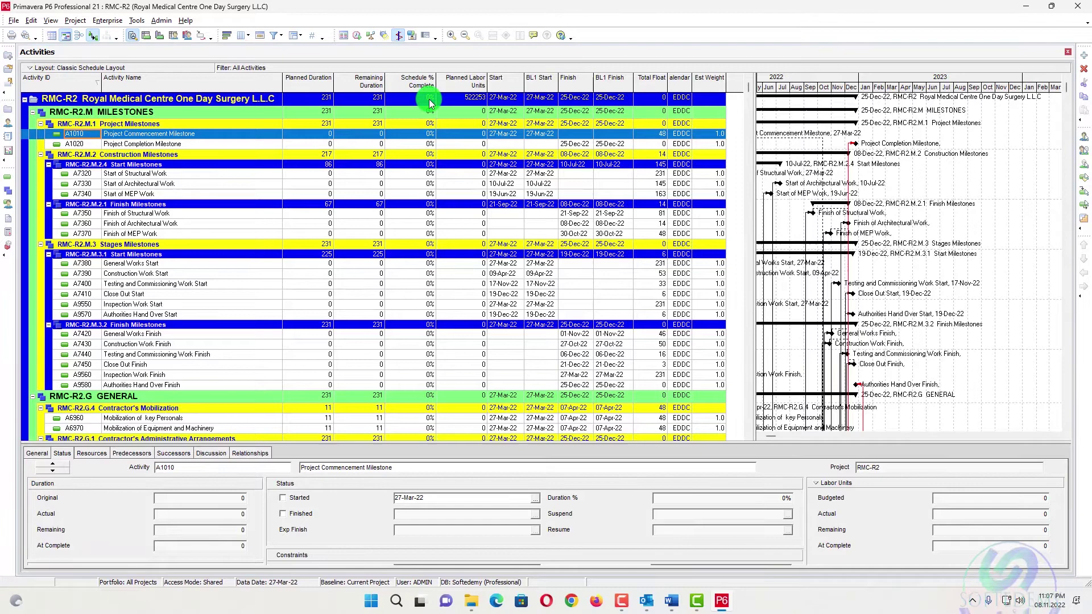
Switch to the Schedule Percent Complete document in Word and review the Activity Schedule % Complete section with its Figure 1 diagram
{"action": "left_click", "coordinate": [672, 598]}
{"action": "scroll", "coordinate": [527, 240], "scroll_direction": "up", "scroll_amount": 15}
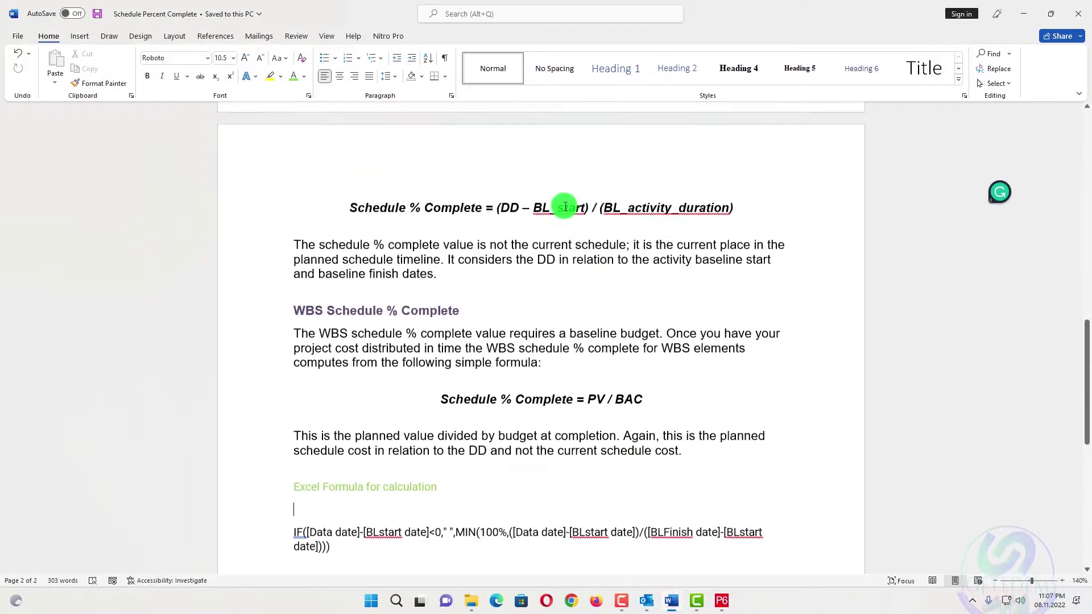
{"action": "scroll", "coordinate": [565, 206], "scroll_direction": "down", "scroll_amount": 2}
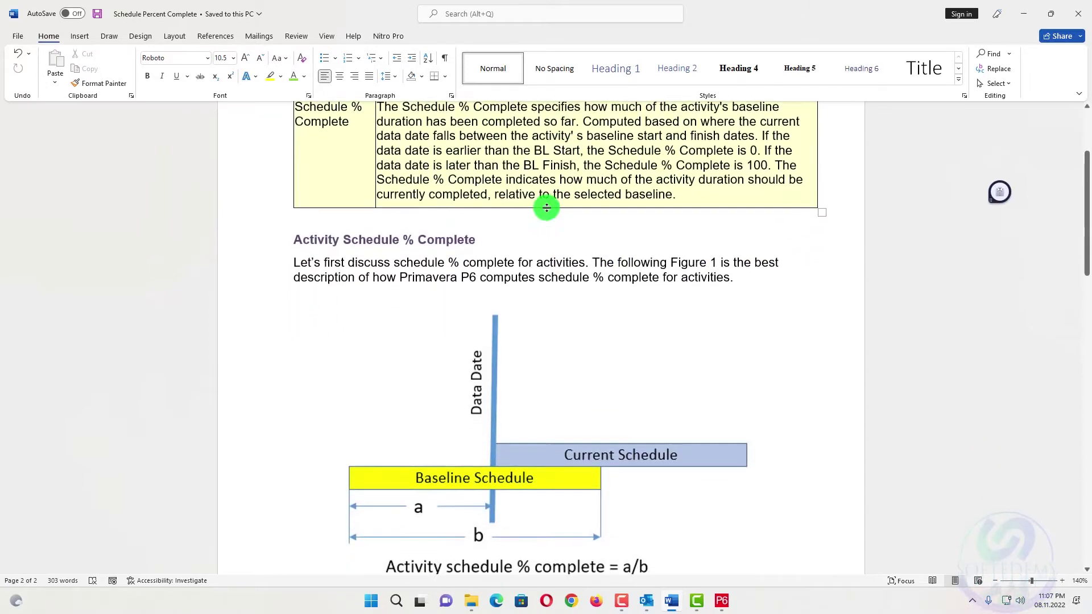
{"action": "scroll", "coordinate": [439, 256], "scroll_direction": "down", "scroll_amount": 1}
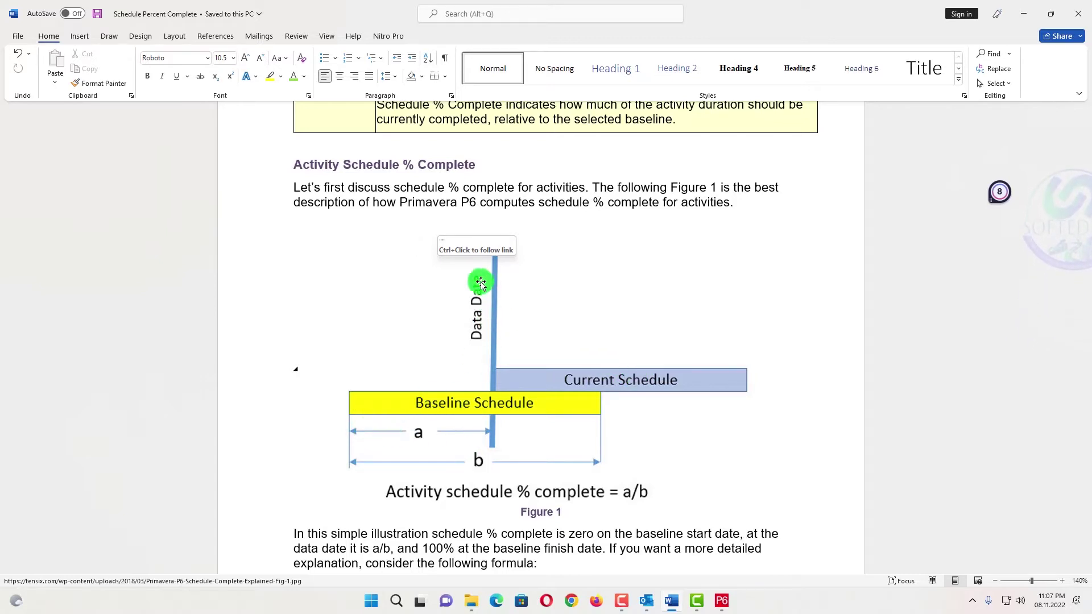
{"action": "left_click", "coordinate": [531, 263]}
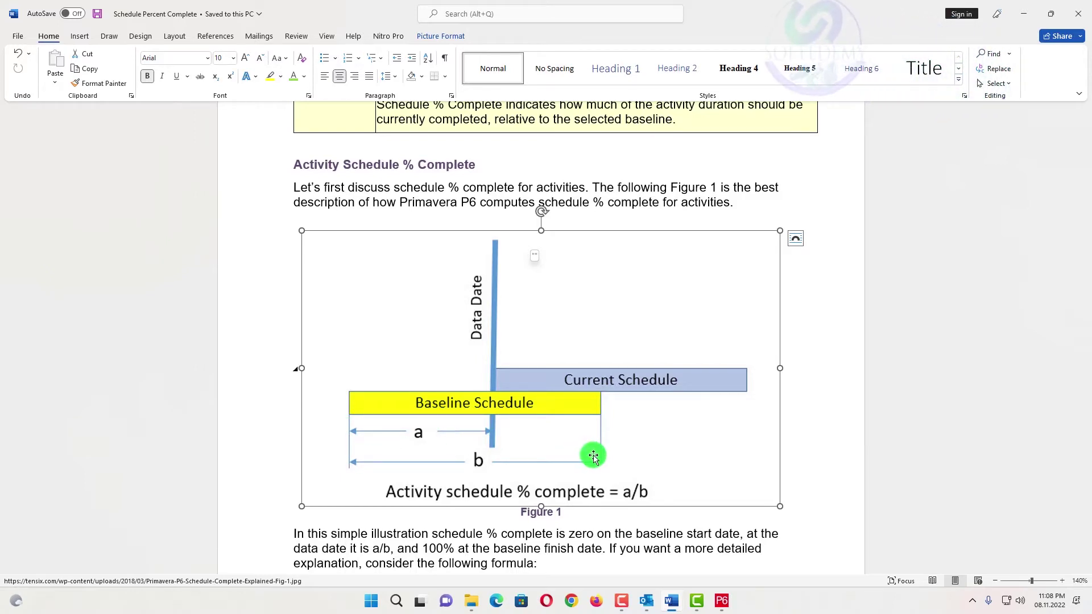
{"action": "scroll", "coordinate": [592, 462], "scroll_direction": "down", "scroll_amount": 2}
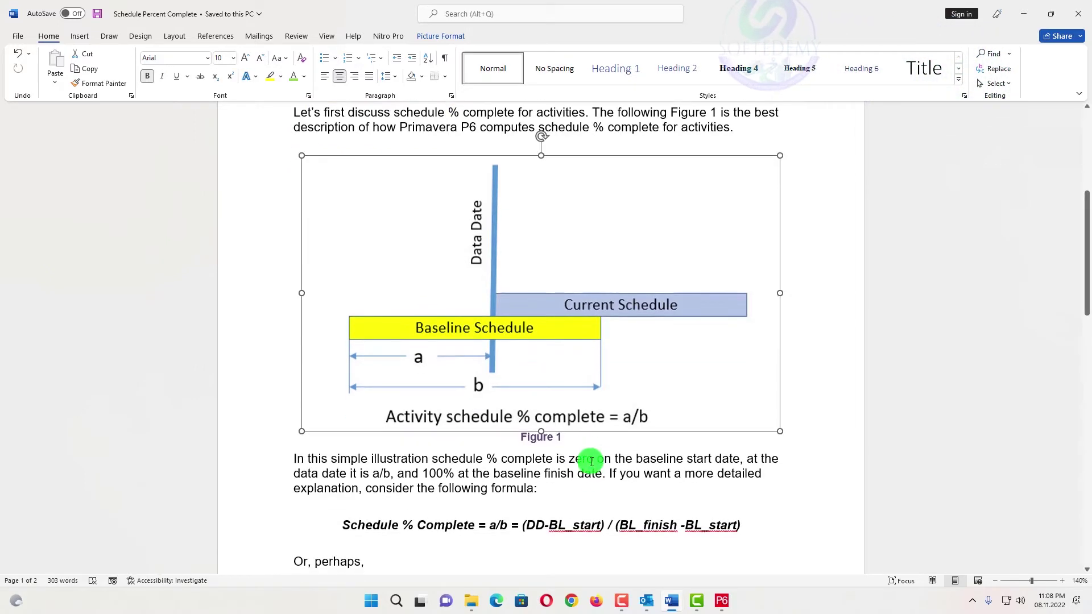
{"action": "left_click", "coordinate": [803, 365]}
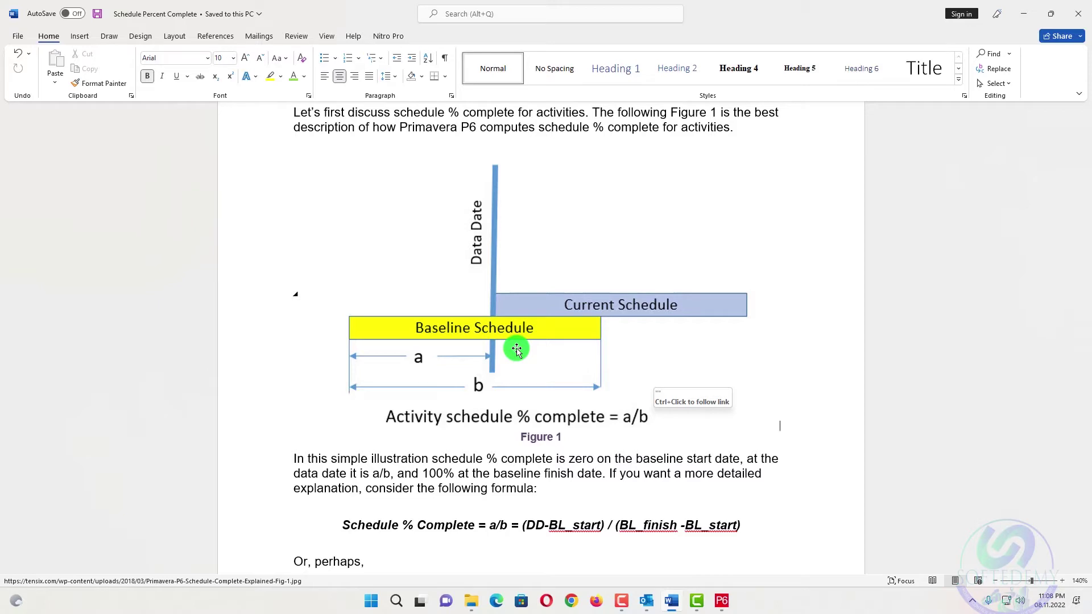
{"action": "scroll", "coordinate": [516, 350], "scroll_direction": "down", "scroll_amount": 3}
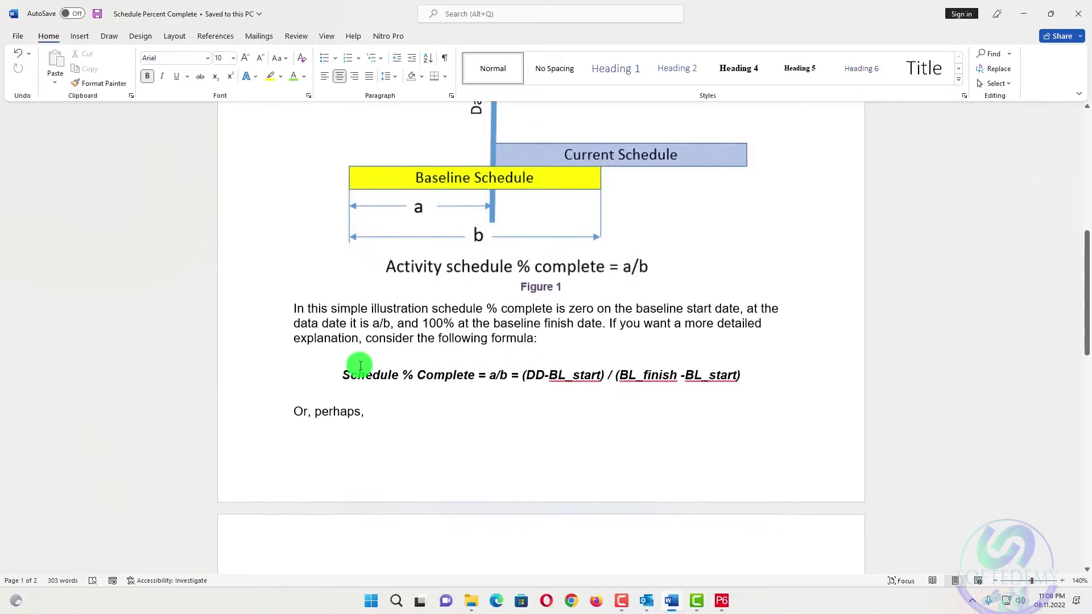
Examine the activity formula Schedule % Complete = a/b = (DD-BL_start) / (BL_finish -BL_start) below Figure 1
{"action": "left_click_drag", "start_coordinate": [341, 379], "coordinate": [811, 373]}
{"action": "left_click", "coordinate": [591, 432]}
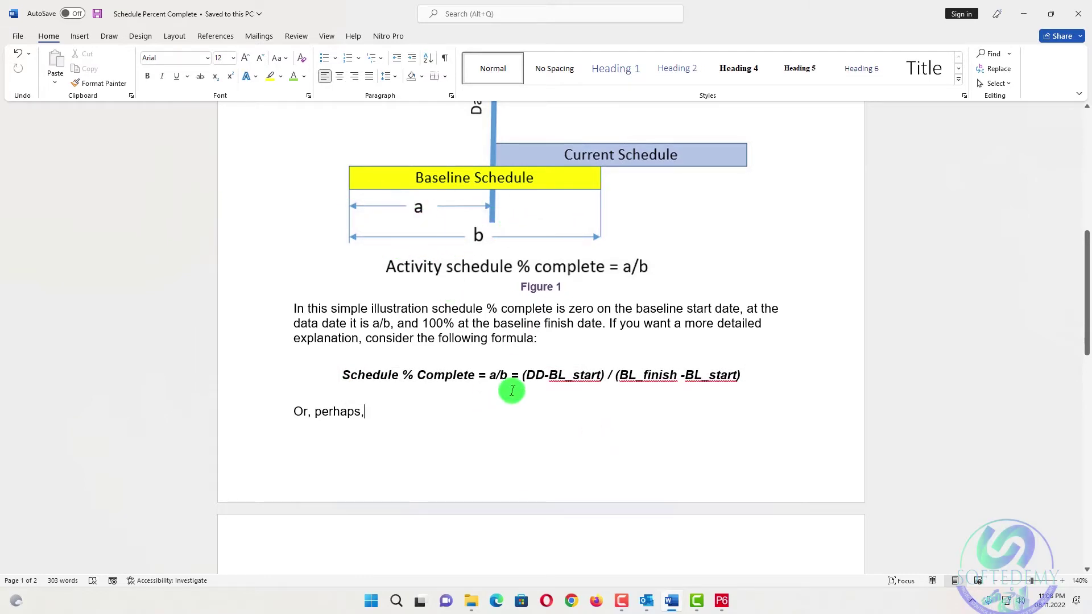
{"action": "double_click", "coordinate": [541, 377]}
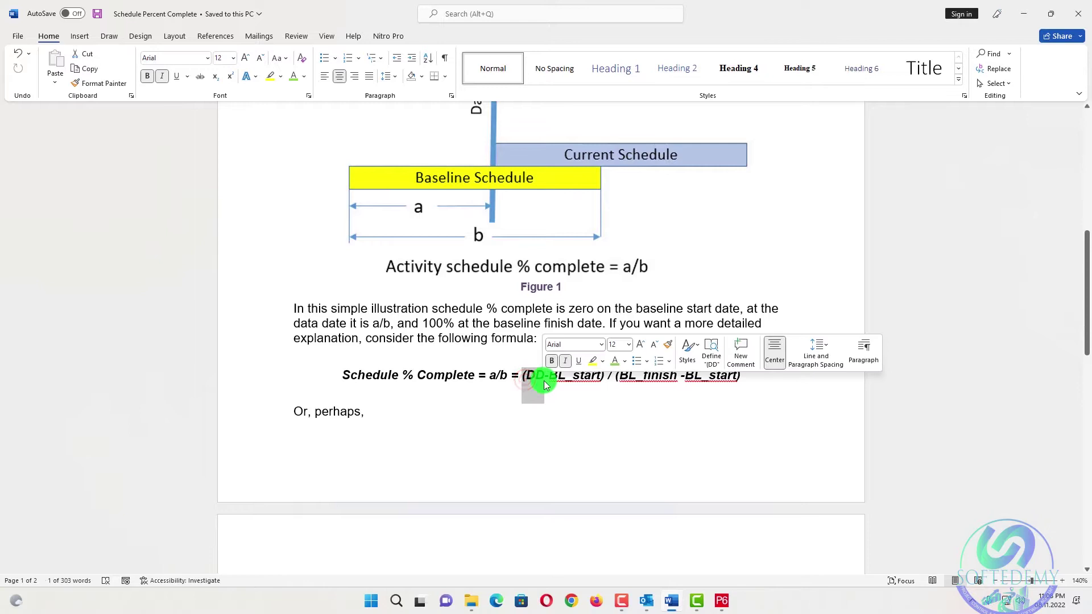
{"action": "left_click", "coordinate": [581, 386]}
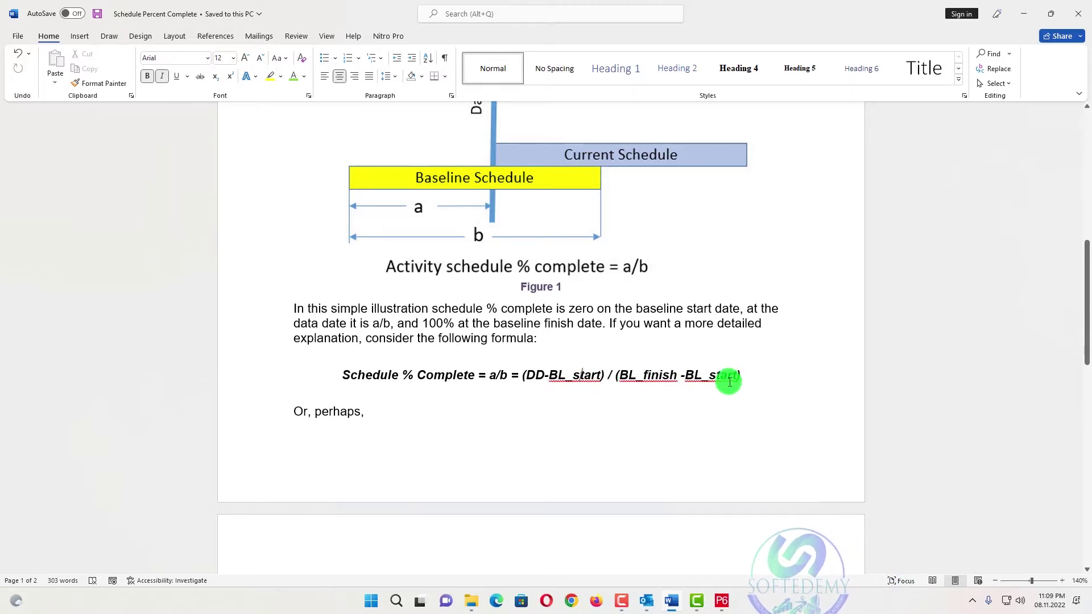
Examine the alternative formula that divides (DD – BL_start) by BL_activity_duration on the second page
{"action": "scroll", "coordinate": [728, 381], "scroll_direction": "down", "scroll_amount": 3}
{"action": "scroll", "coordinate": [729, 381], "scroll_direction": "down", "scroll_amount": 1}
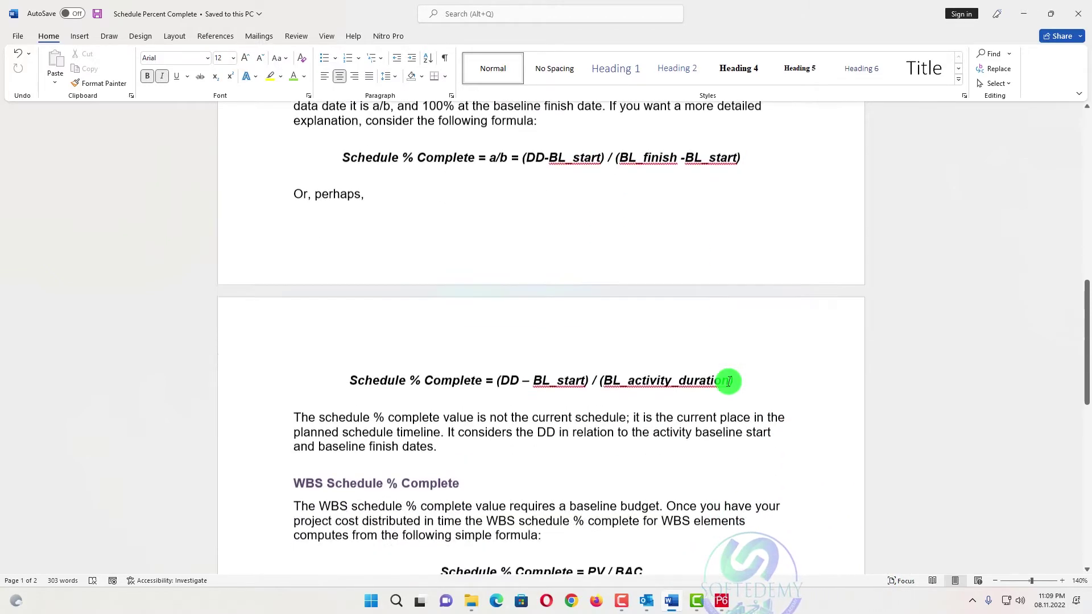
{"action": "left_click_drag", "start_coordinate": [351, 372], "coordinate": [751, 373]}
{"action": "left_click", "coordinate": [697, 375]}
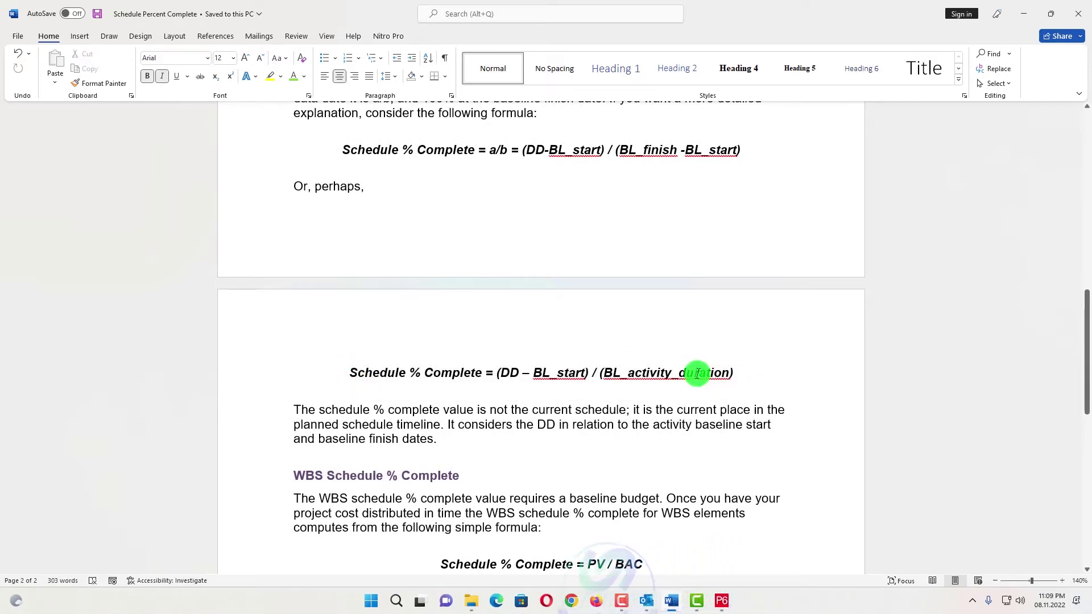
{"action": "left_click_drag", "start_coordinate": [762, 373], "coordinate": [594, 371]}
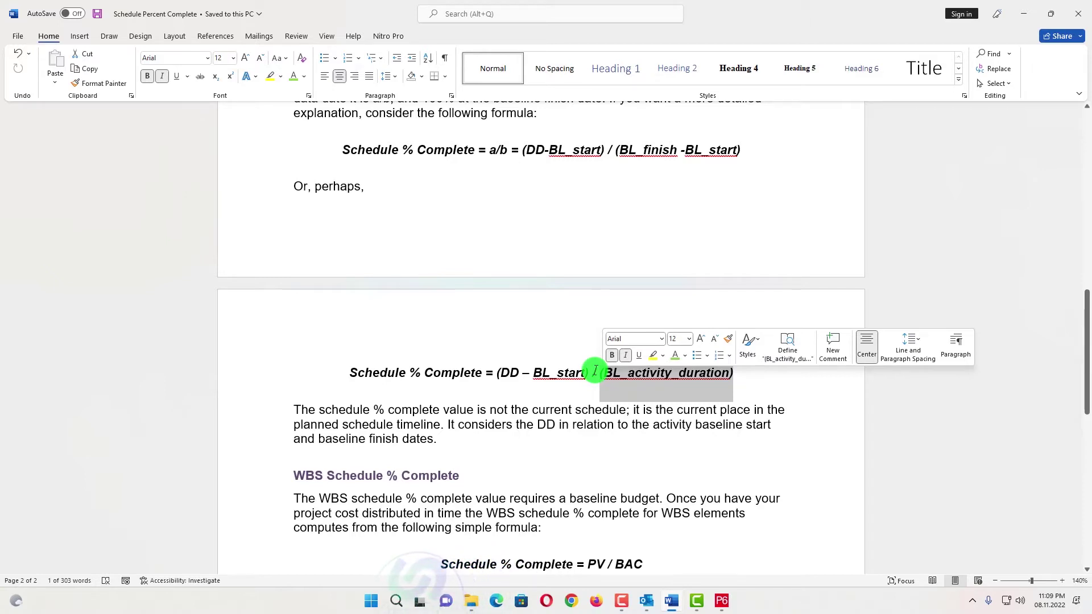
{"action": "left_click", "coordinate": [658, 376]}
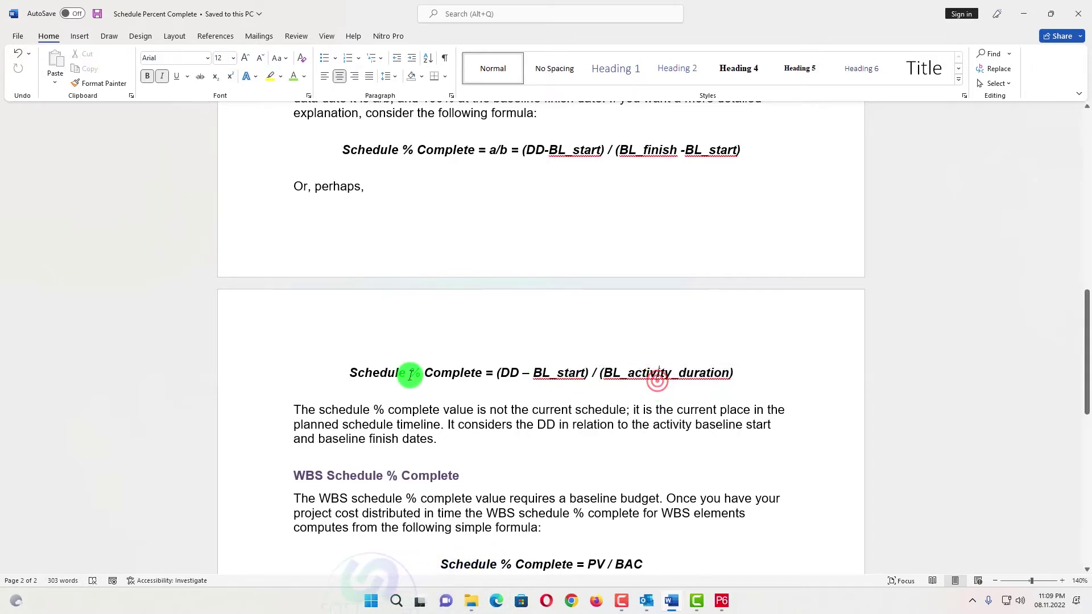
{"action": "left_click_drag", "start_coordinate": [331, 374], "coordinate": [771, 377]}
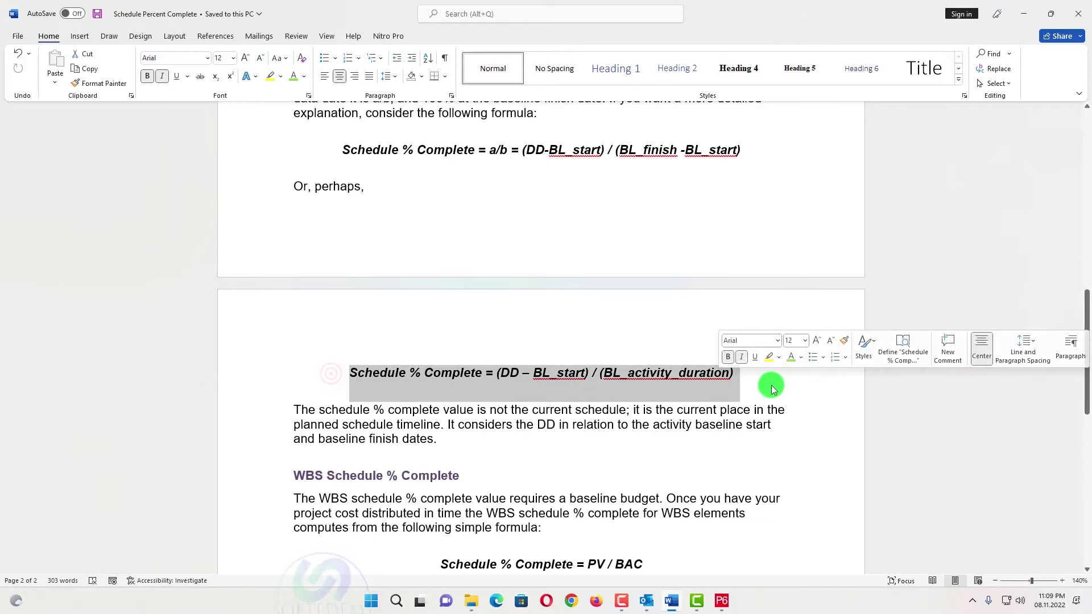
{"action": "scroll", "coordinate": [771, 383], "scroll_direction": "down", "scroll_amount": 3}
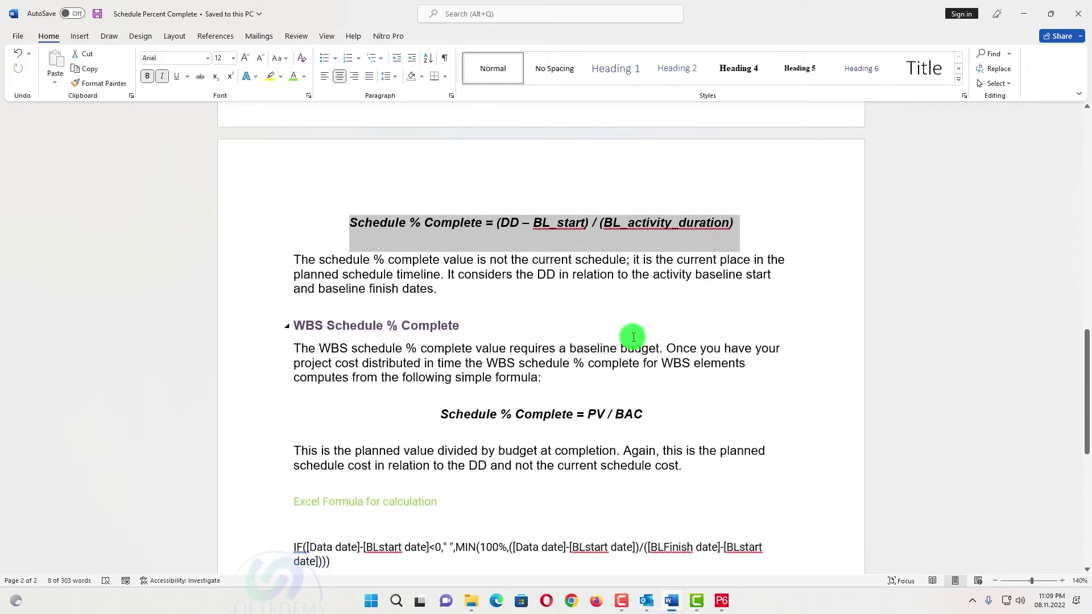
{"action": "left_click", "coordinate": [373, 237]}
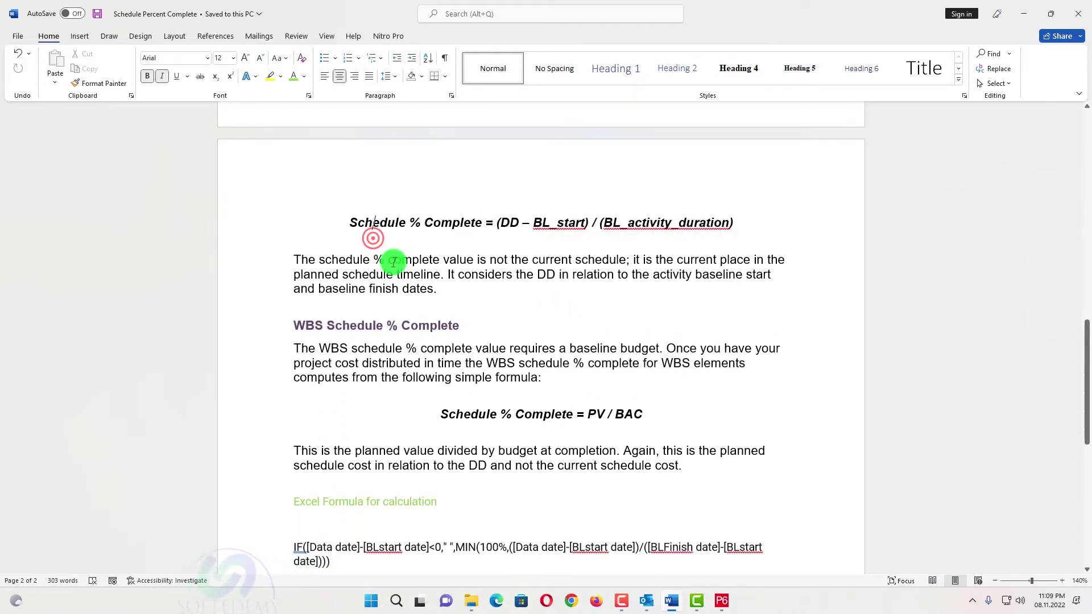
Review the WBS Schedule % Complete section, its PV / BAC formula and the Excel formula for calculation
{"action": "scroll", "coordinate": [399, 264], "scroll_direction": "up", "scroll_amount": 1}
{"action": "scroll", "coordinate": [398, 265], "scroll_direction": "down", "scroll_amount": 2}
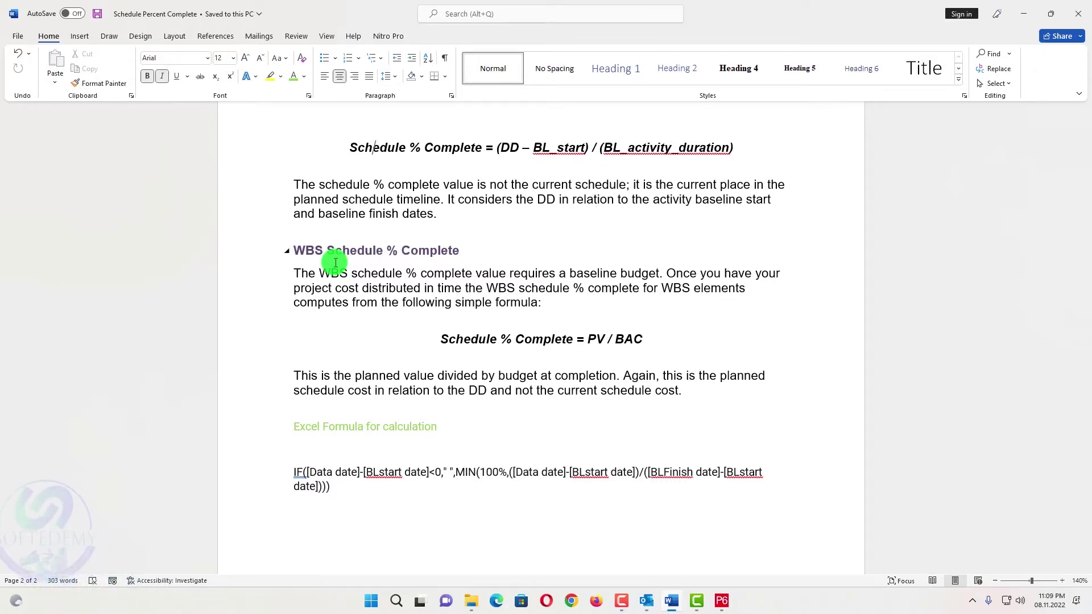
{"action": "left_click_drag", "start_coordinate": [574, 340], "coordinate": [398, 341]}
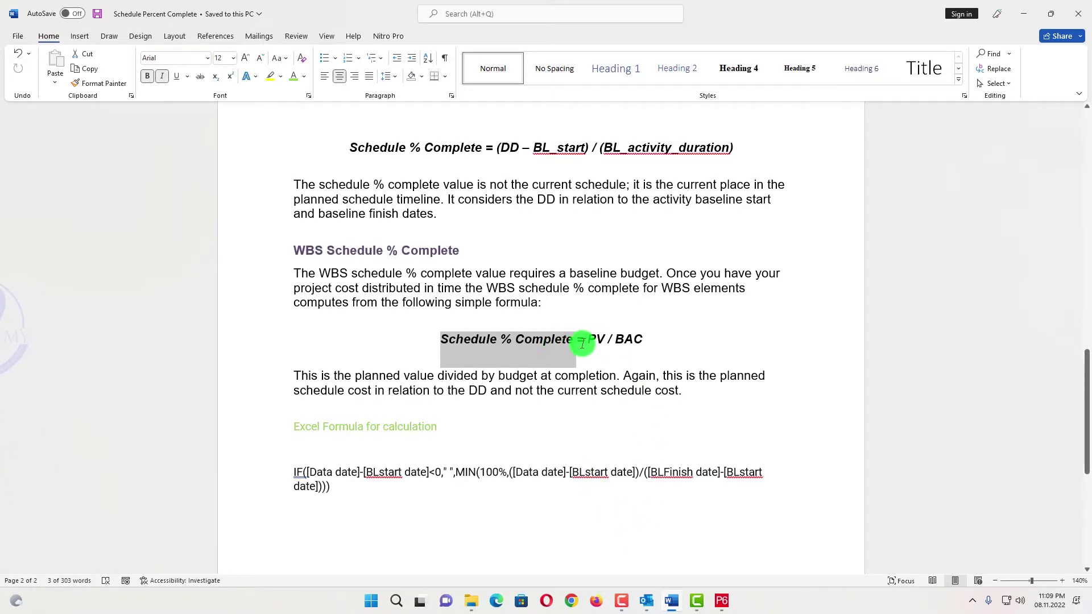
{"action": "left_click_drag", "start_coordinate": [590, 341], "coordinate": [660, 340]}
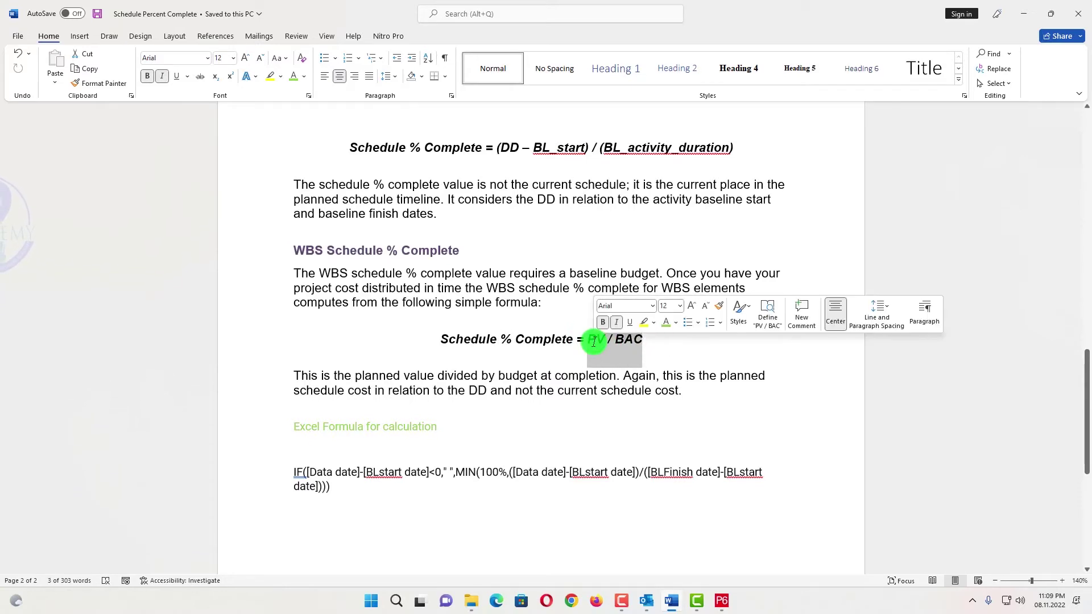
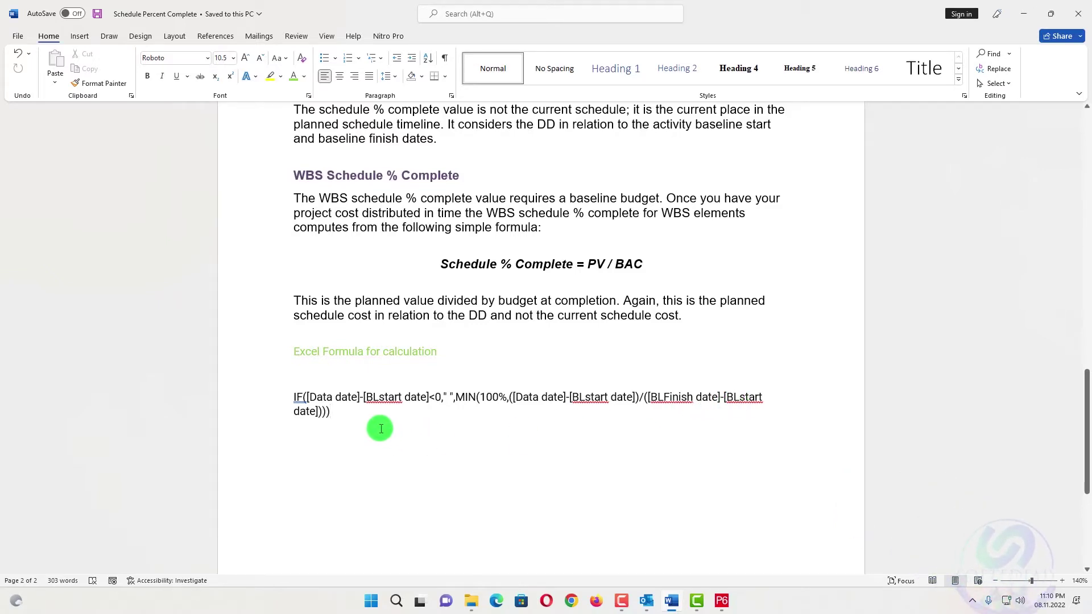
Copy all activity rows from Primavera P6 into a new blank Excel workbook and fit the Activity Name column to its contents
{"action": "left_click", "coordinate": [721, 601]}
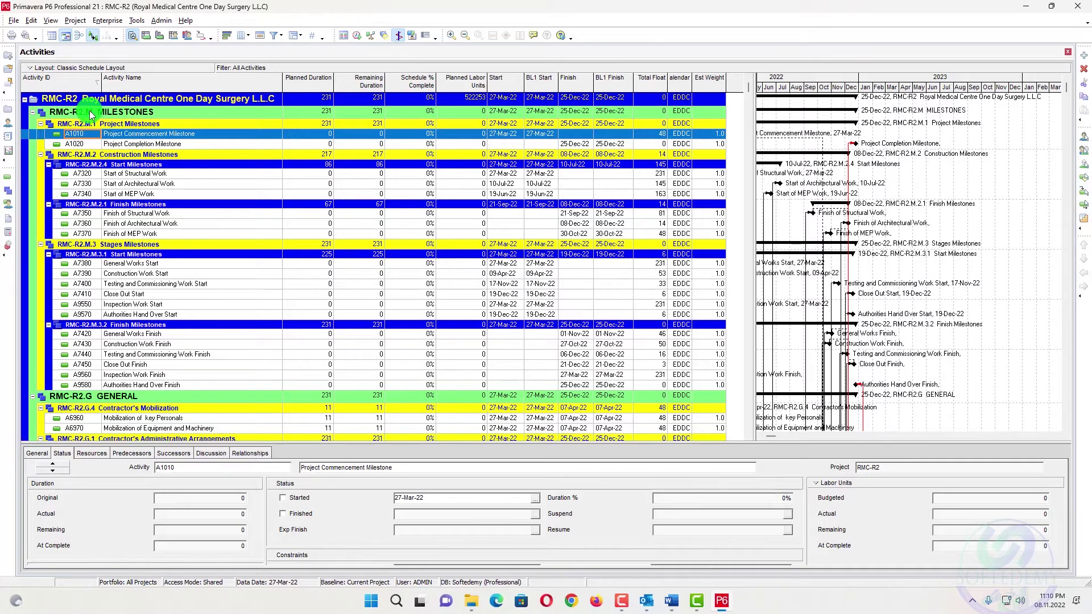
{"action": "key", "text": "ctrl+a"}
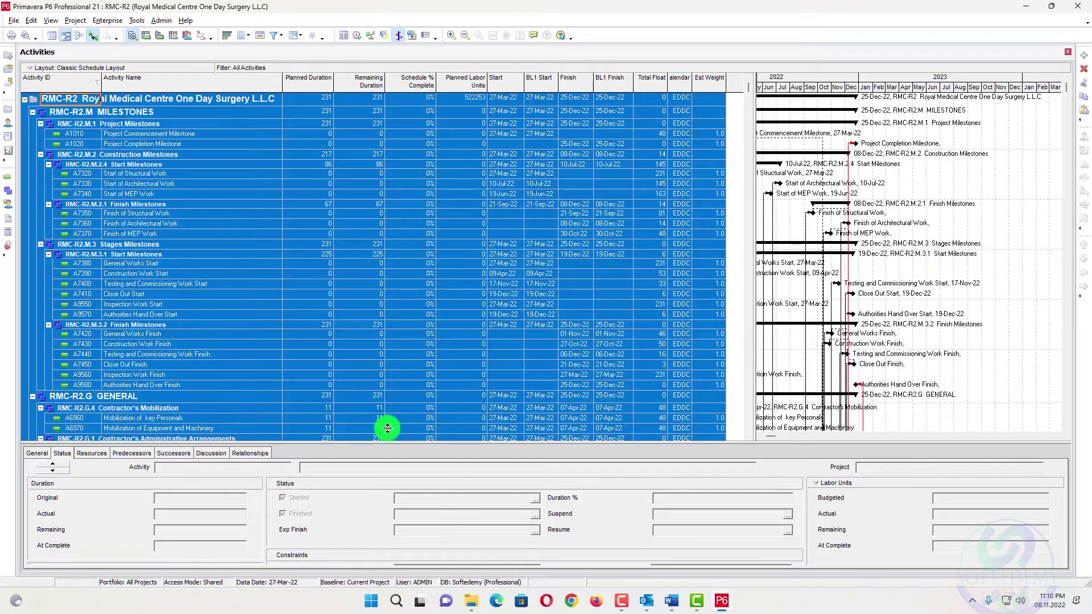
{"action": "left_click", "coordinate": [401, 598]}
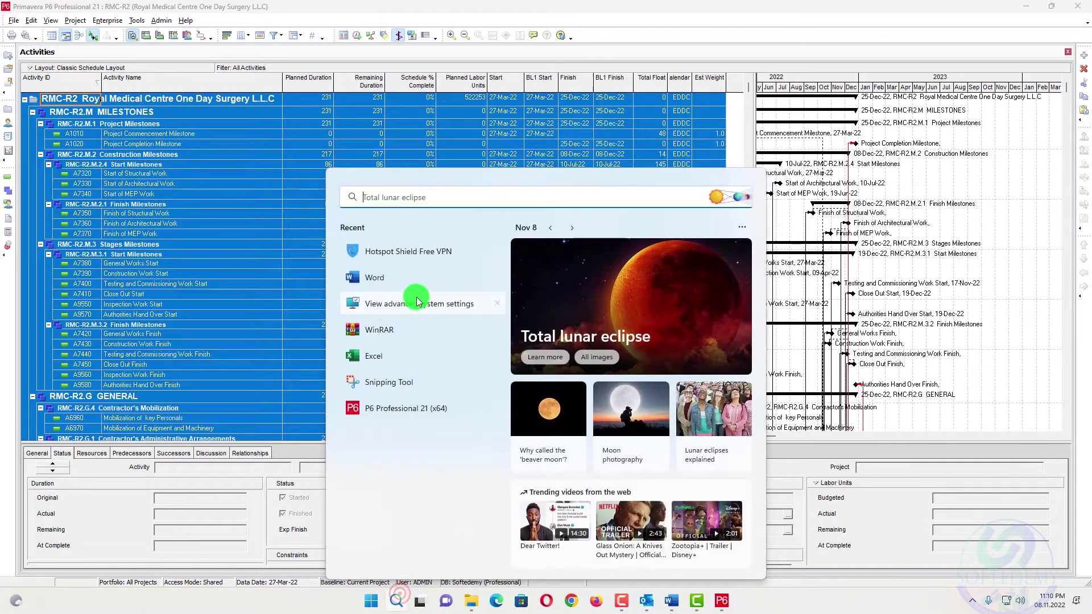
{"action": "left_click", "coordinate": [417, 353]}
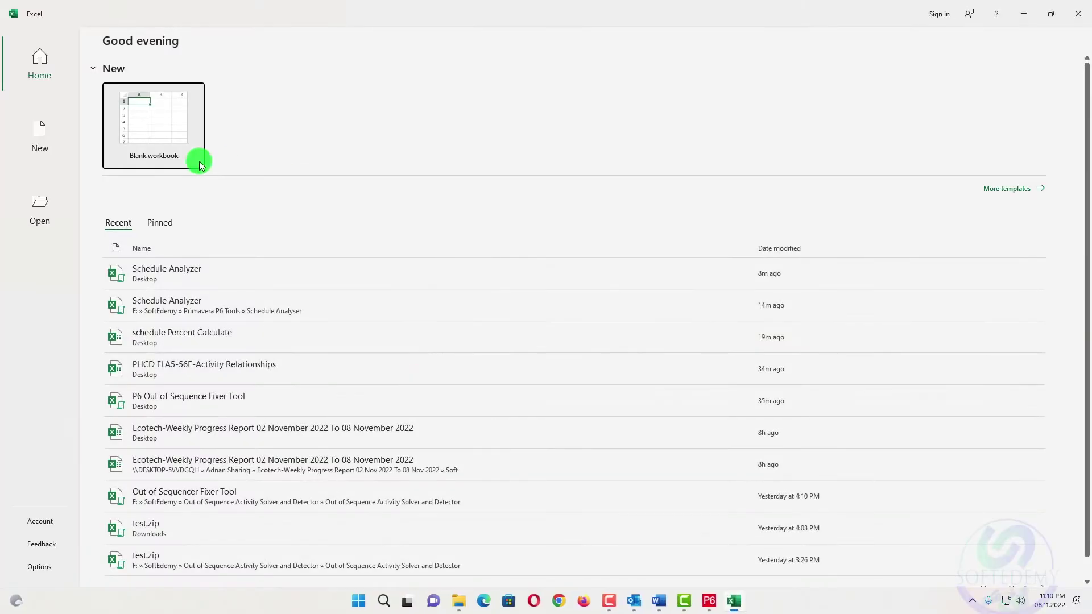
{"action": "left_click", "coordinate": [157, 145]}
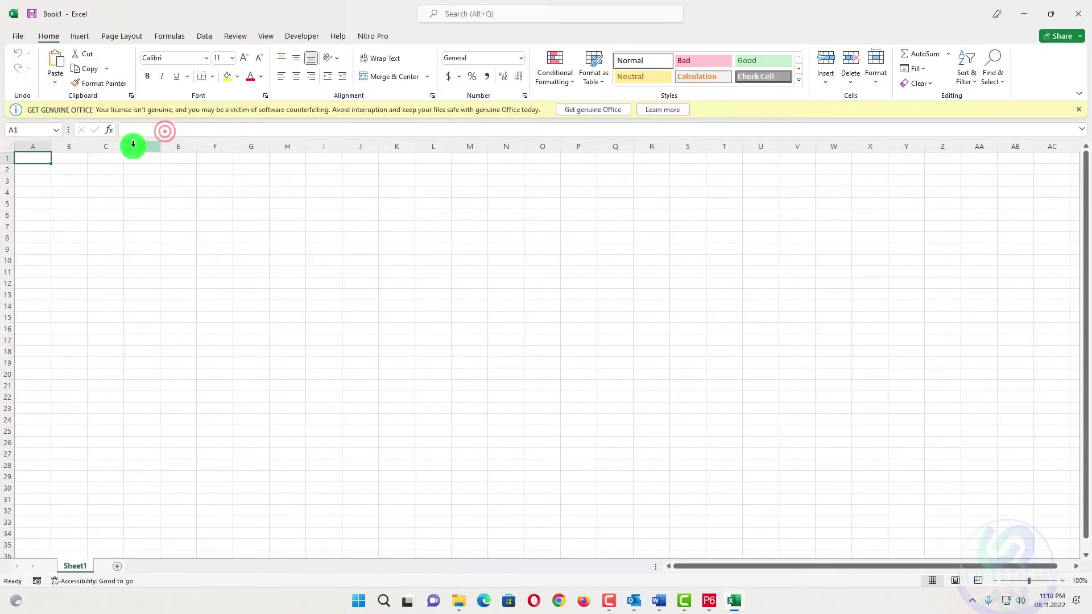
{"action": "key", "text": "ctrl+v"}
{"action": "left_click", "coordinate": [673, 250]}
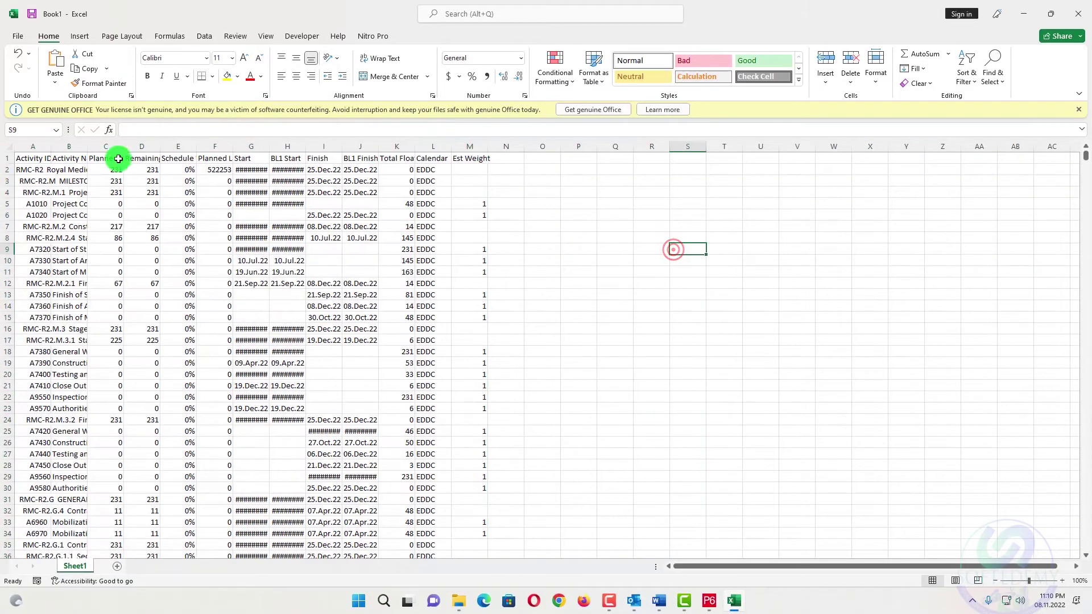
{"action": "double_click", "coordinate": [87, 146]}
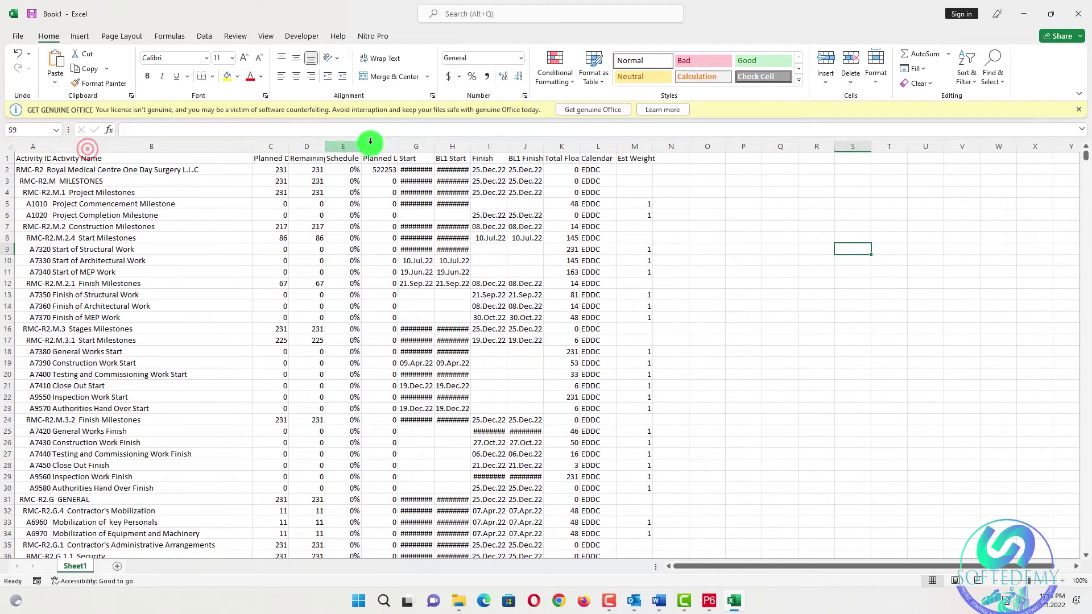
Delete the Start and Finish columns from the pasted activity table, keeping BL1 Start and BL1 Finish
{"action": "right_click", "coordinate": [418, 141]}
{"action": "left_click", "coordinate": [464, 270]}
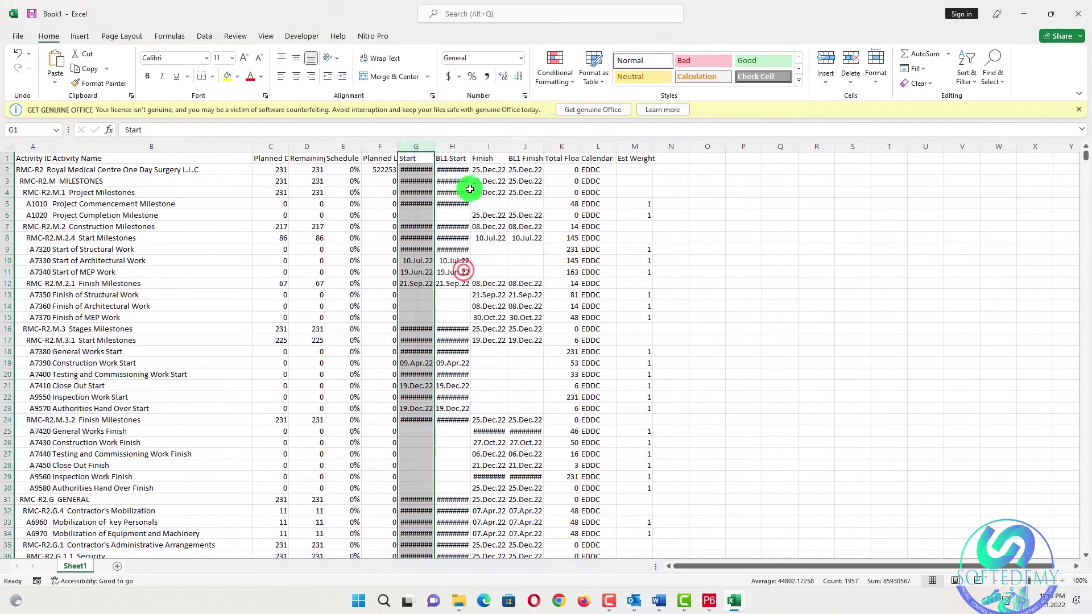
{"action": "right_click", "coordinate": [452, 146]}
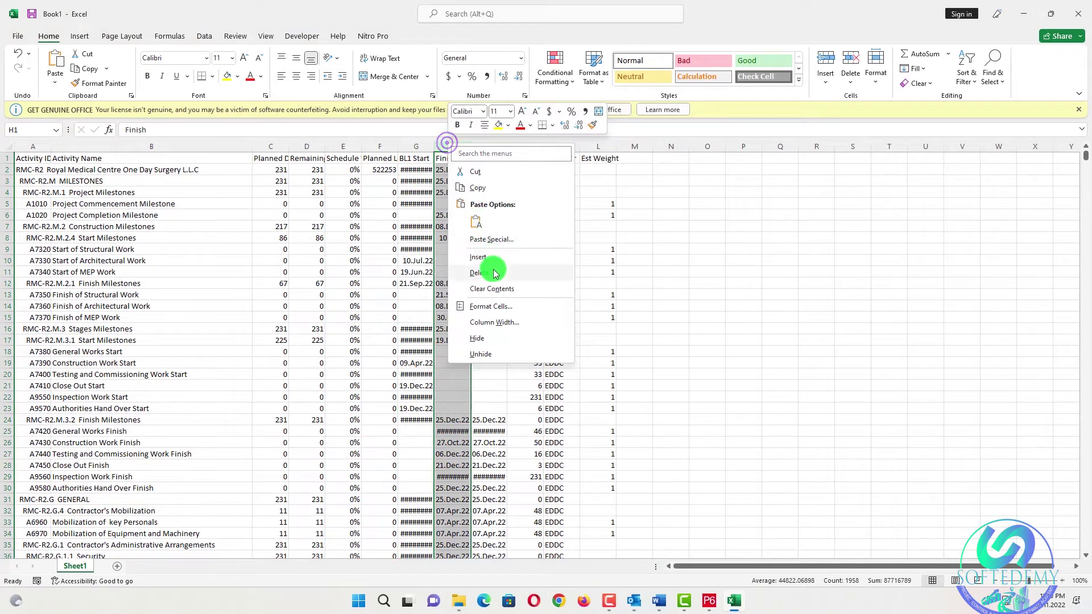
{"action": "left_click", "coordinate": [493, 269]}
{"action": "left_click", "coordinate": [555, 259]}
Delete the Total Float, Calendar and Est Weight columns from the activity table
{"action": "right_click", "coordinate": [490, 146]}
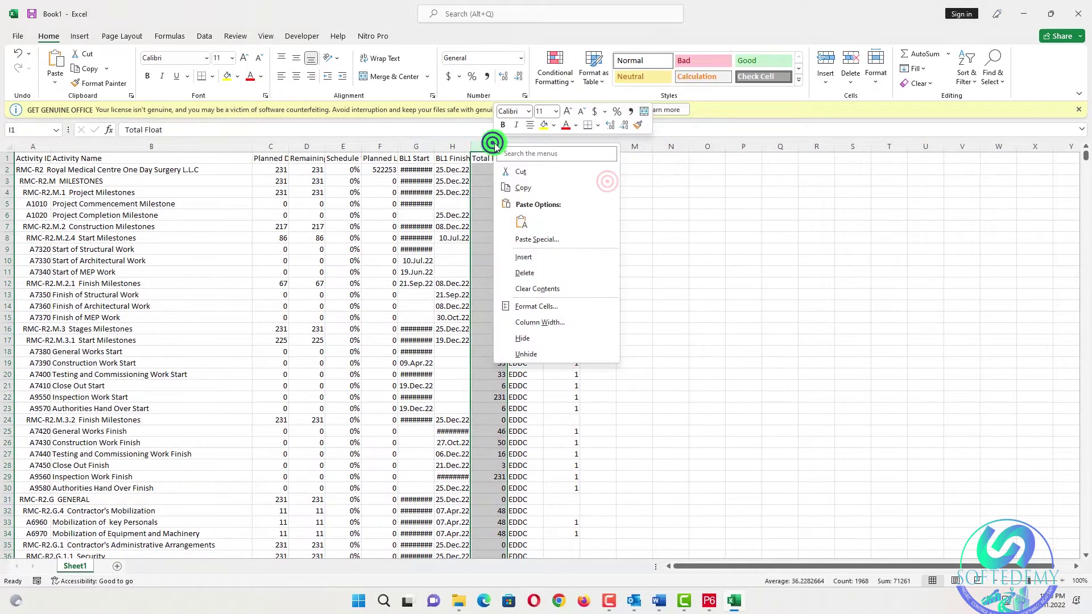
{"action": "left_click", "coordinate": [545, 273]}
{"action": "left_click", "coordinate": [620, 233]}
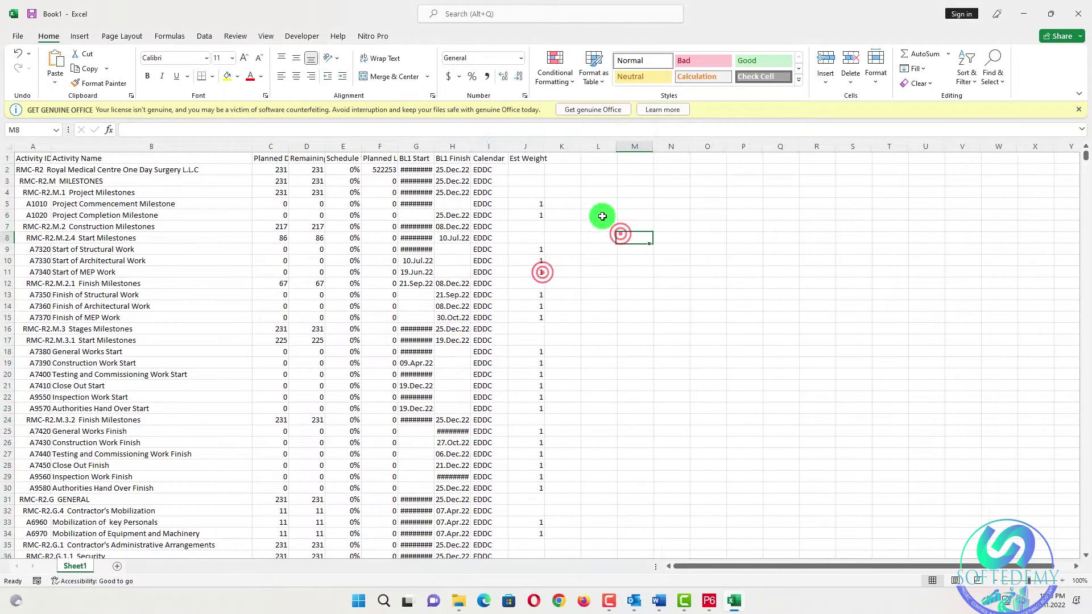
{"action": "right_click", "coordinate": [487, 142]}
{"action": "left_click", "coordinate": [541, 273]}
{"action": "left_click", "coordinate": [600, 222]}
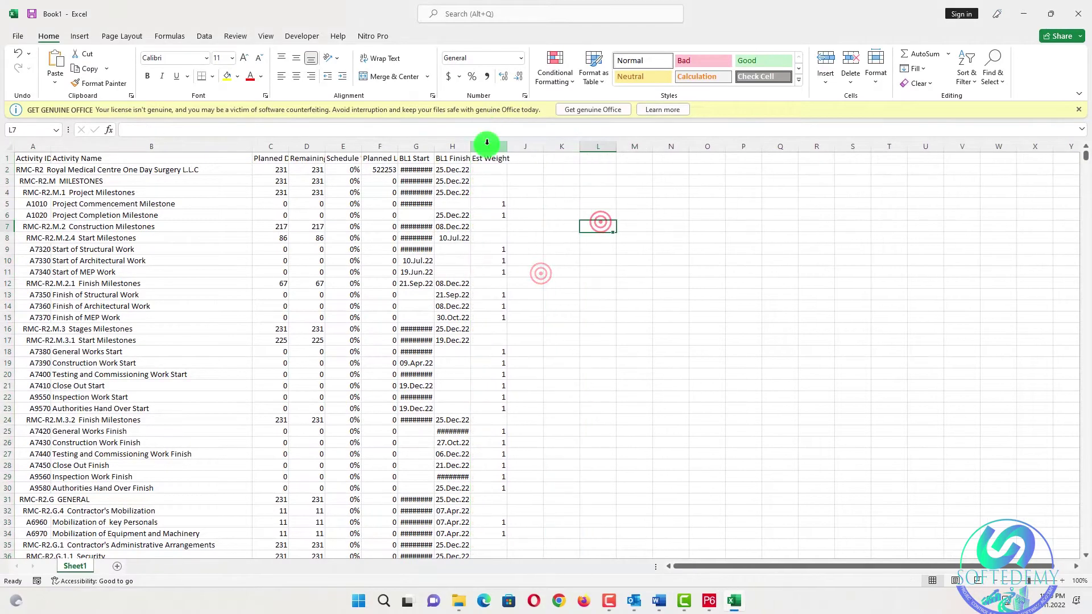
{"action": "right_click", "coordinate": [487, 142]}
{"action": "left_click", "coordinate": [536, 268]}
{"action": "left_click", "coordinate": [586, 254]}
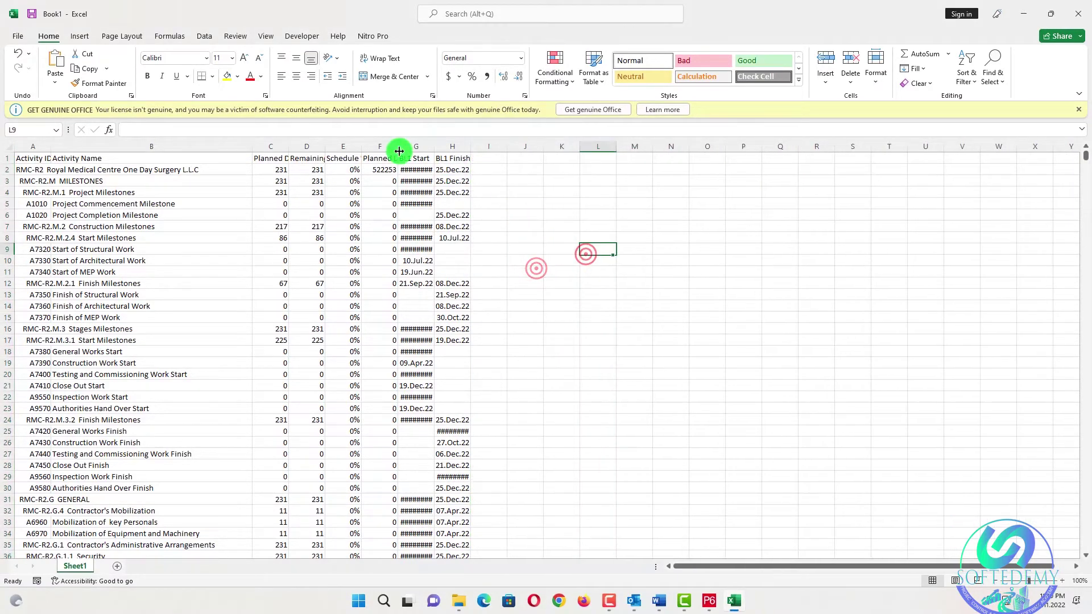
Delete the Planned Labor Units column from the activity table
{"action": "right_click", "coordinate": [383, 144]}
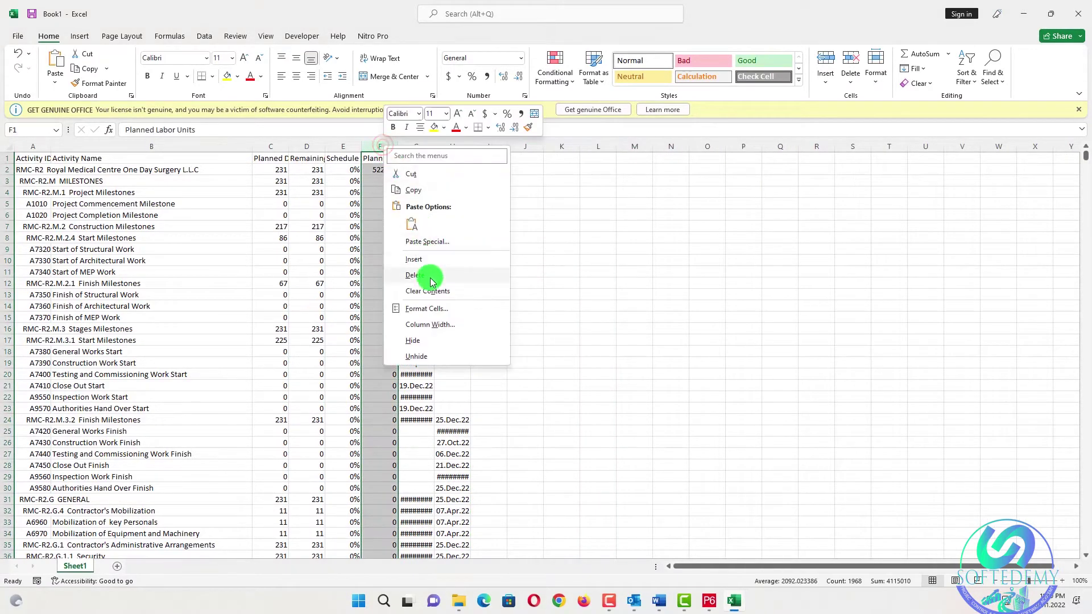
{"action": "left_click", "coordinate": [428, 276]}
{"action": "left_click", "coordinate": [490, 248]}
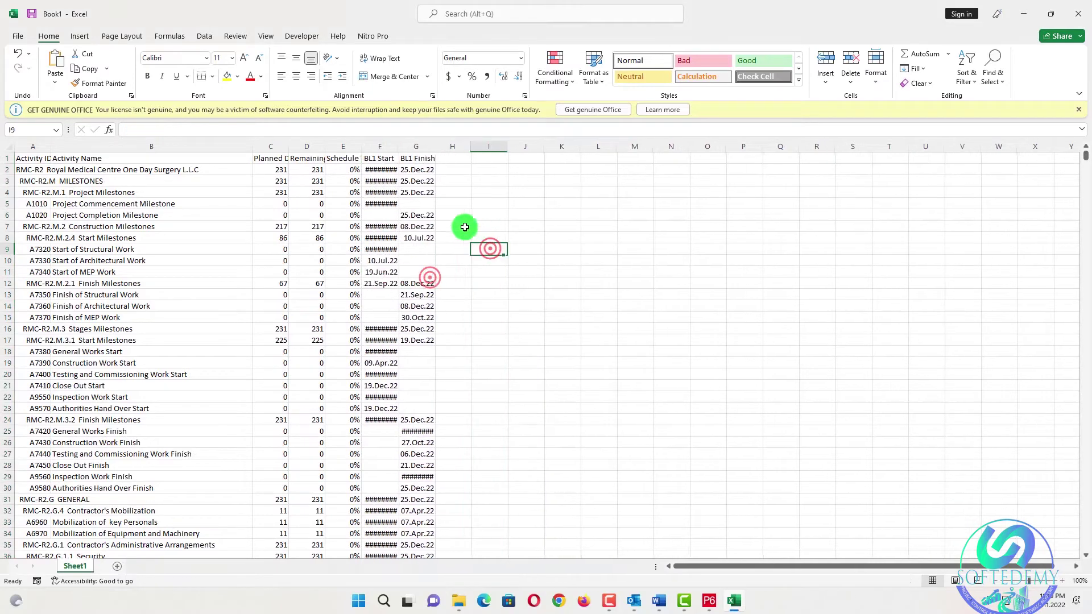
Widen the Schedule % Complete column and clear its header text in E1
{"action": "double_click", "coordinate": [362, 142]}
{"action": "left_click", "coordinate": [377, 142]}
{"action": "left_click", "coordinate": [528, 157]}
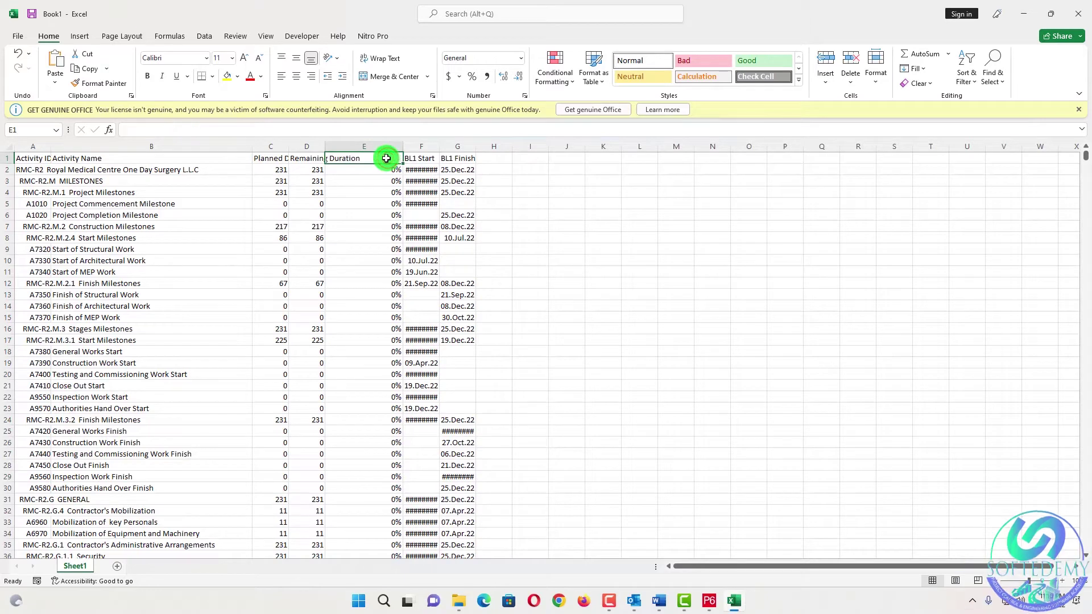
{"action": "key", "text": "Delete"}
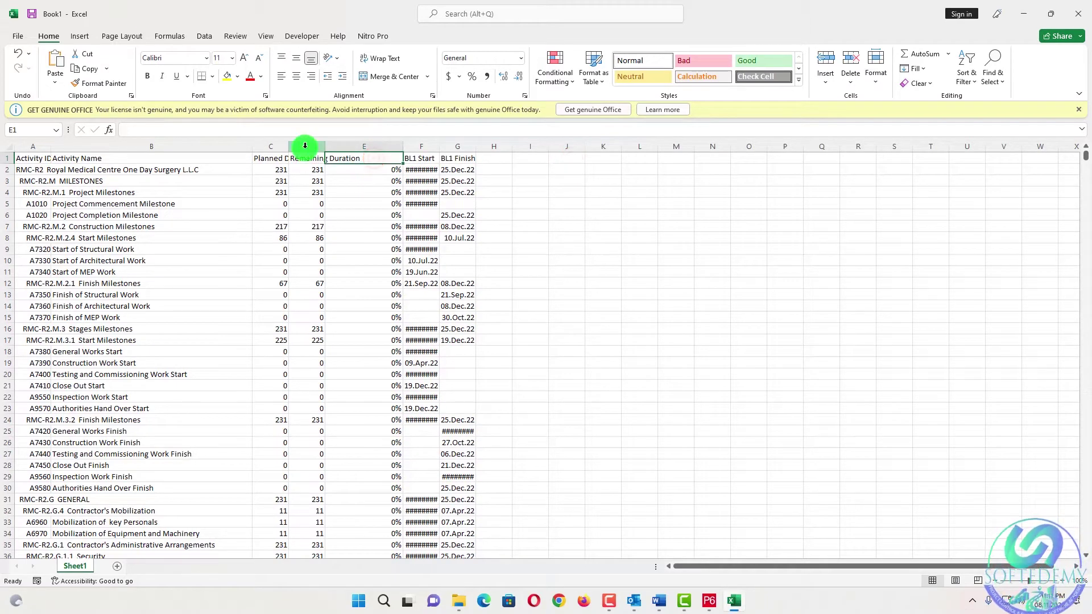
Delete the Remaining Duration column and widen the Planned Duration column to show its full header
{"action": "left_click", "coordinate": [305, 146]}
{"action": "right_click", "coordinate": [305, 146]}
{"action": "left_click", "coordinate": [362, 277]}
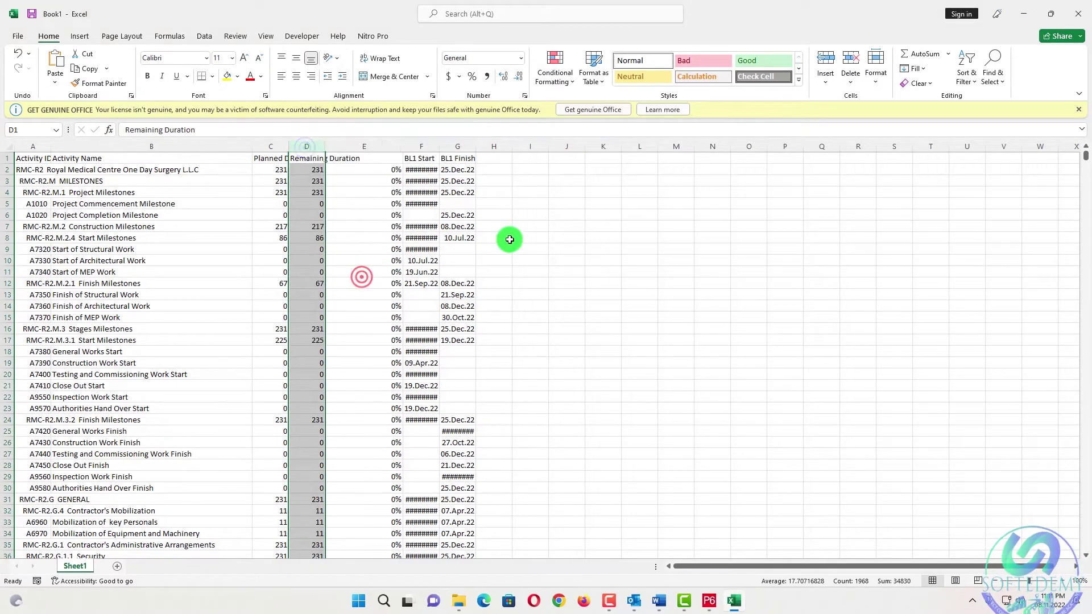
{"action": "left_click", "coordinate": [553, 227]}
{"action": "left_click_drag", "start_coordinate": [285, 149], "coordinate": [331, 148]}
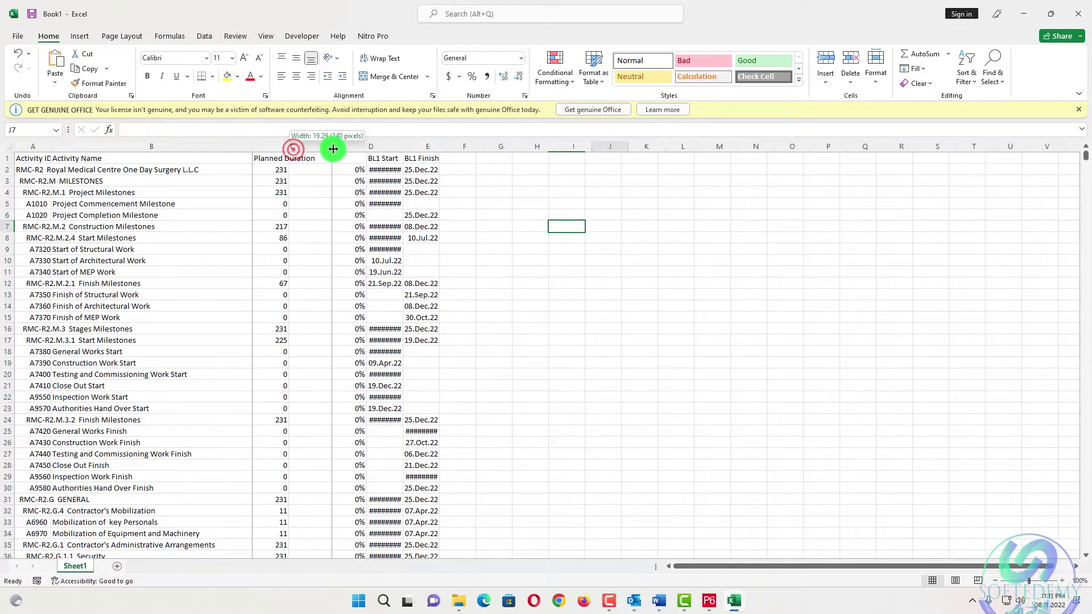
{"action": "left_click", "coordinate": [494, 177]}
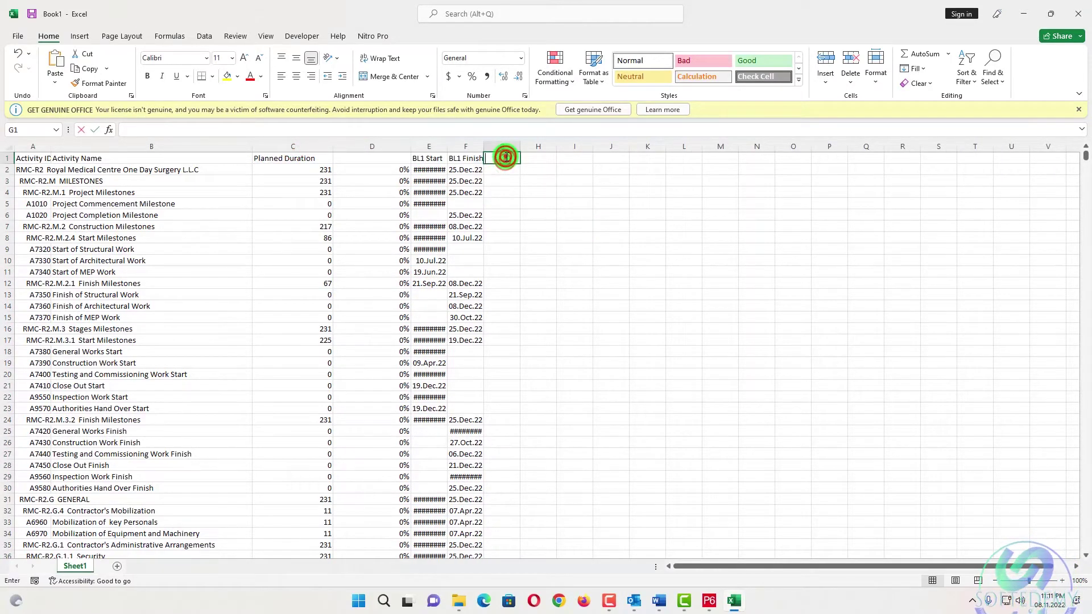
Dismiss the license notification above the worksheet
{"action": "double_click", "coordinate": [505, 157]}
{"action": "left_click", "coordinate": [985, 197]}
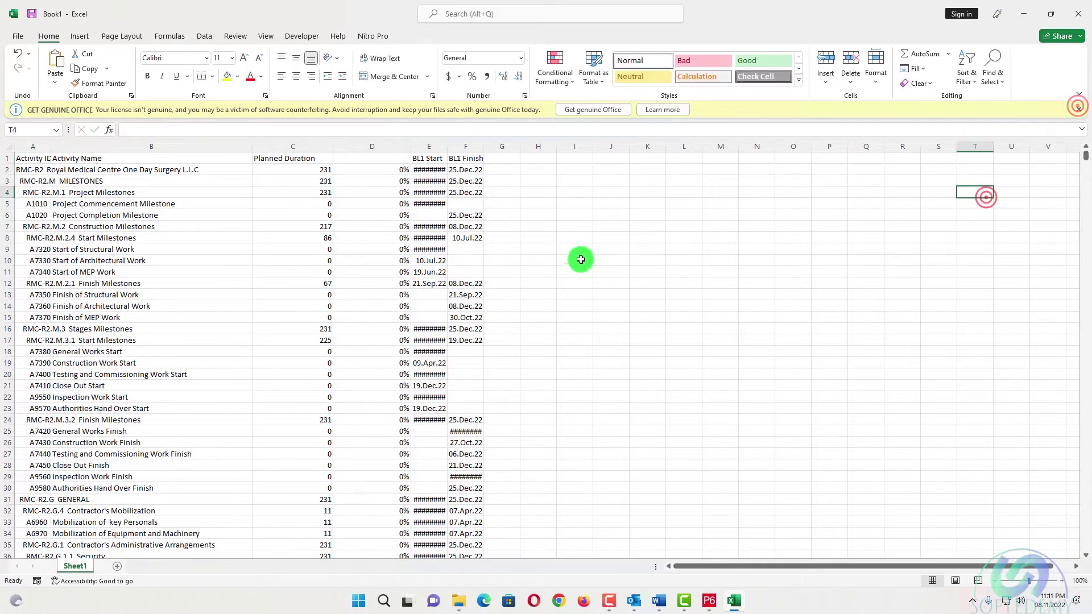
{"action": "left_click", "coordinate": [1076, 110]}
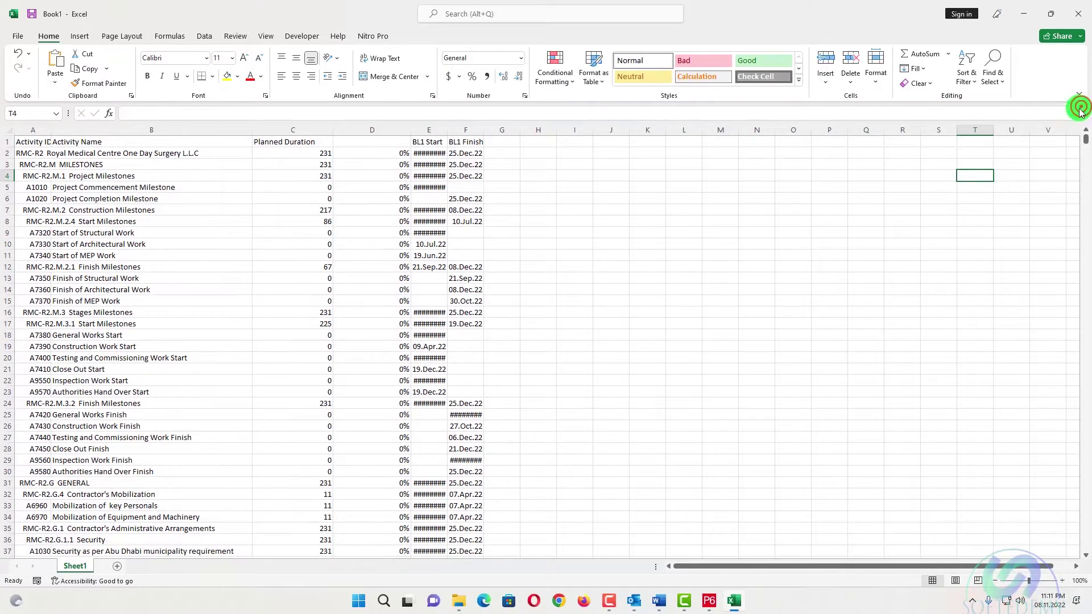
{"action": "left_click", "coordinate": [877, 277]}
Insert two blank rows above the table's header row
{"action": "right_click", "coordinate": [10, 138]}
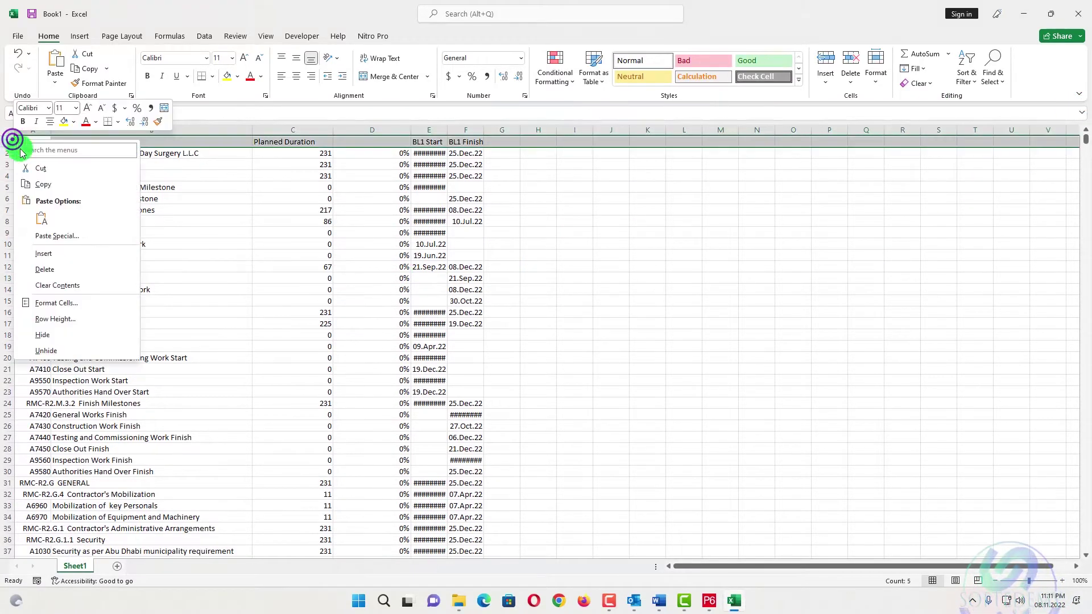
{"action": "left_click", "coordinate": [58, 247]}
{"action": "left_click_drag", "start_coordinate": [75, 255], "coordinate": [55, 244]}
{"action": "left_click", "coordinate": [12, 135]}
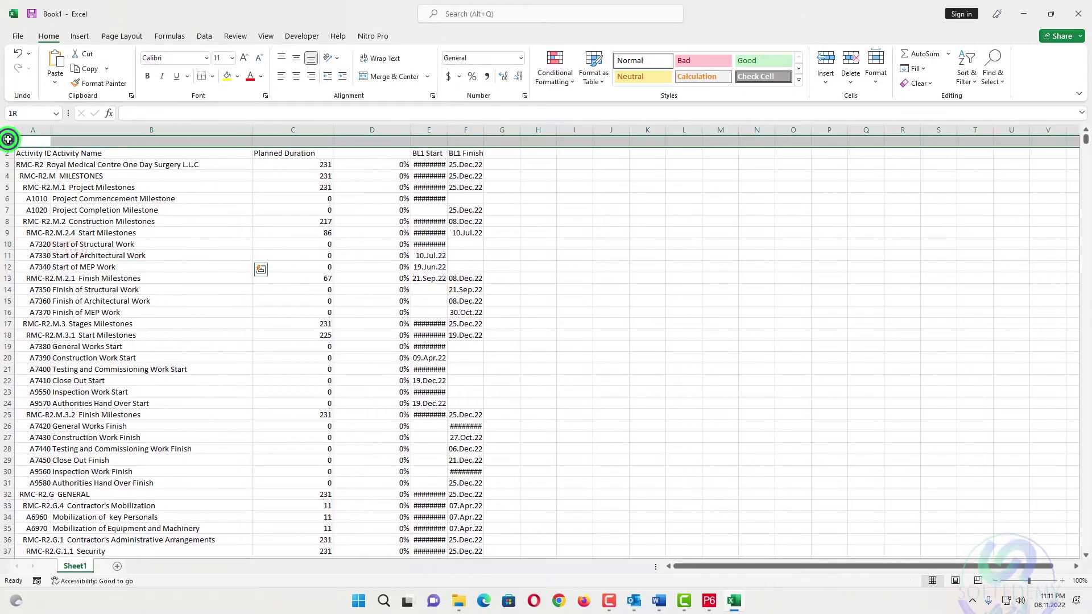
{"action": "right_click", "coordinate": [12, 135]}
{"action": "left_click", "coordinate": [51, 247]}
{"action": "left_click", "coordinate": [215, 233]}
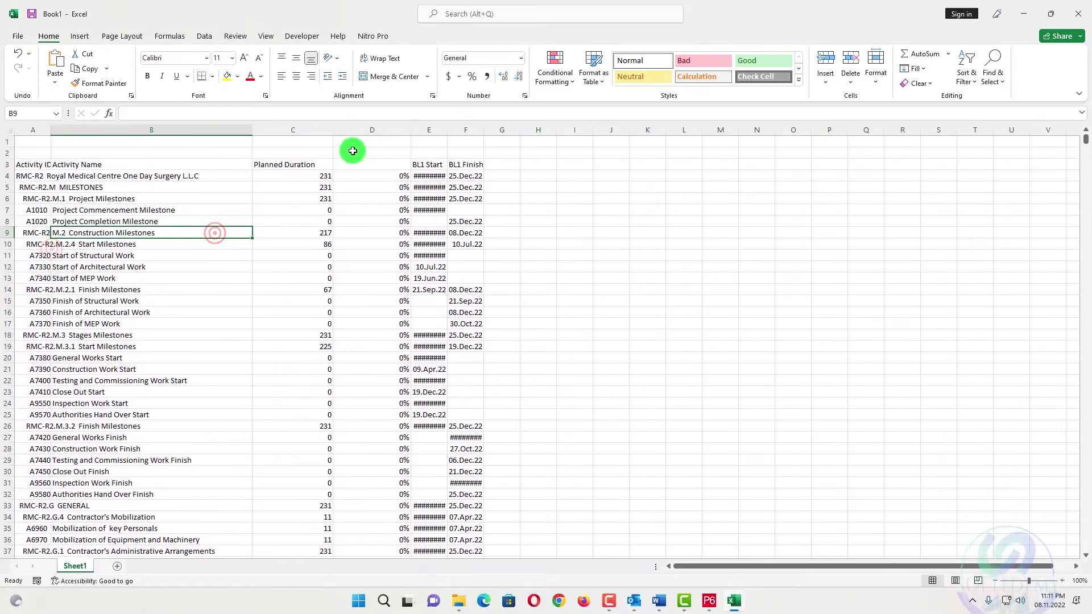
Enter the label "Data Date" in cell C2, above the Planned Duration header
{"action": "double_click", "coordinate": [294, 152]}
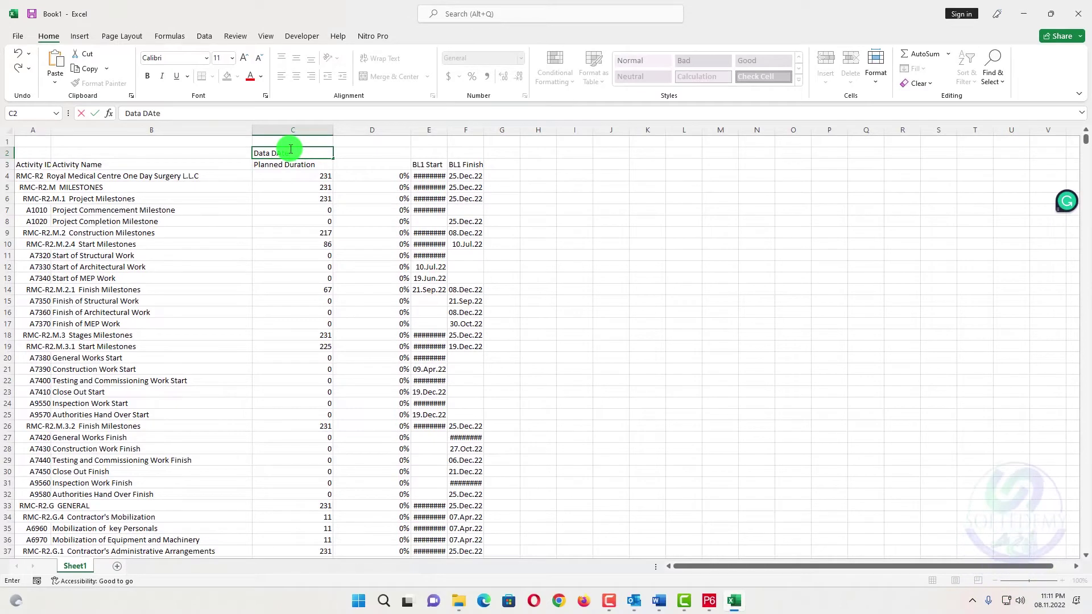
{"action": "type", "text": "Data DAte"}
{"action": "key", "text": "BackSpace"}
{"action": "key", "text": "BackSpace"}
{"action": "key", "text": "BackSpace"}
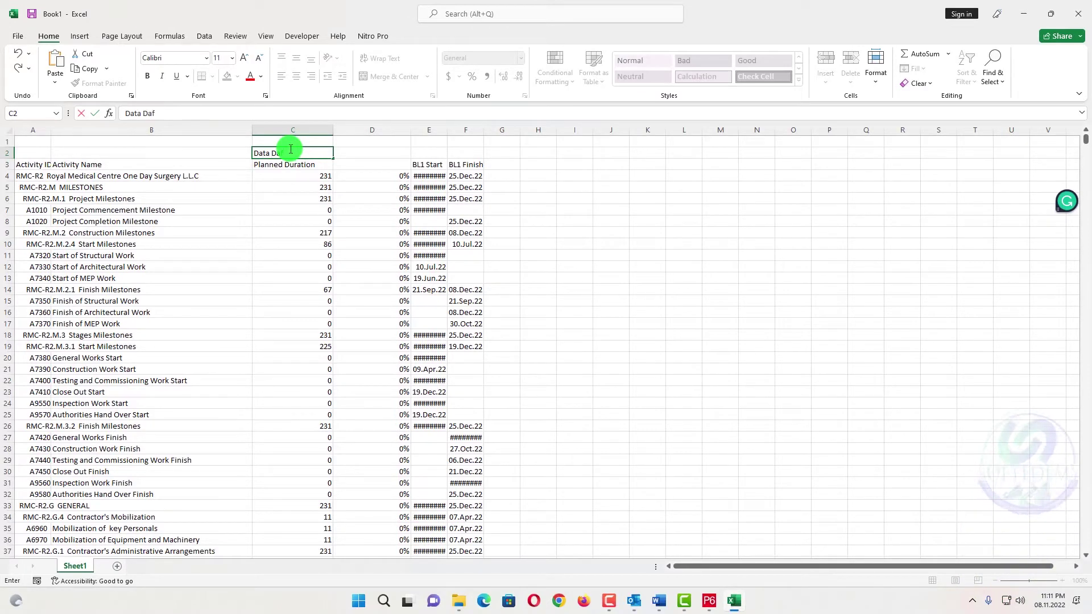
{"action": "type", "text": "ate"}
{"action": "key", "text": "Tab"}
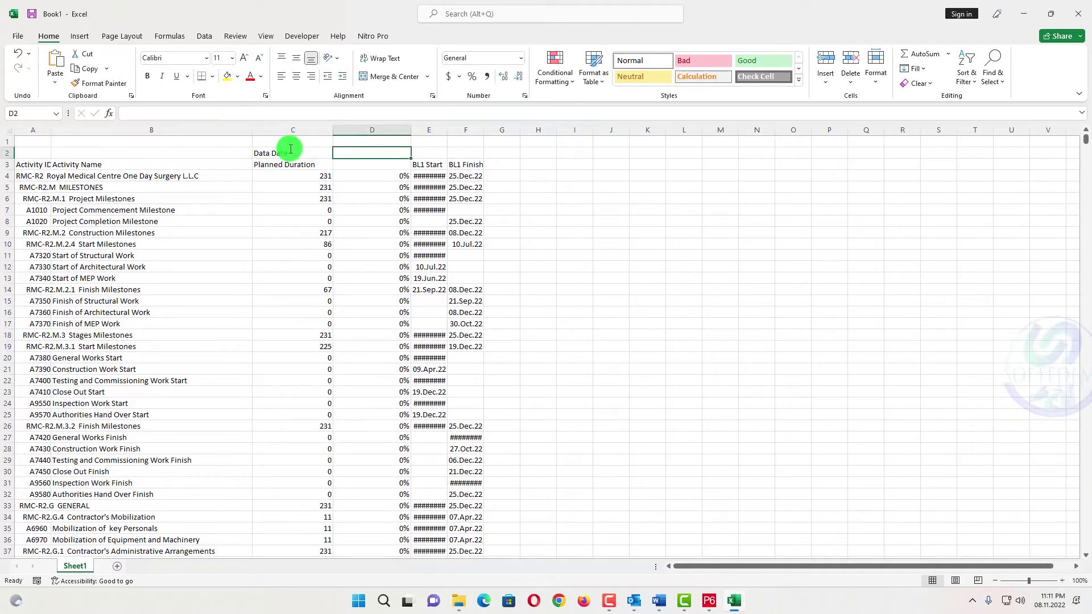
Fill the Data Date label and the empty cell beside it, C2:D2, with light green
{"action": "left_click_drag", "start_coordinate": [291, 149], "coordinate": [346, 157]}
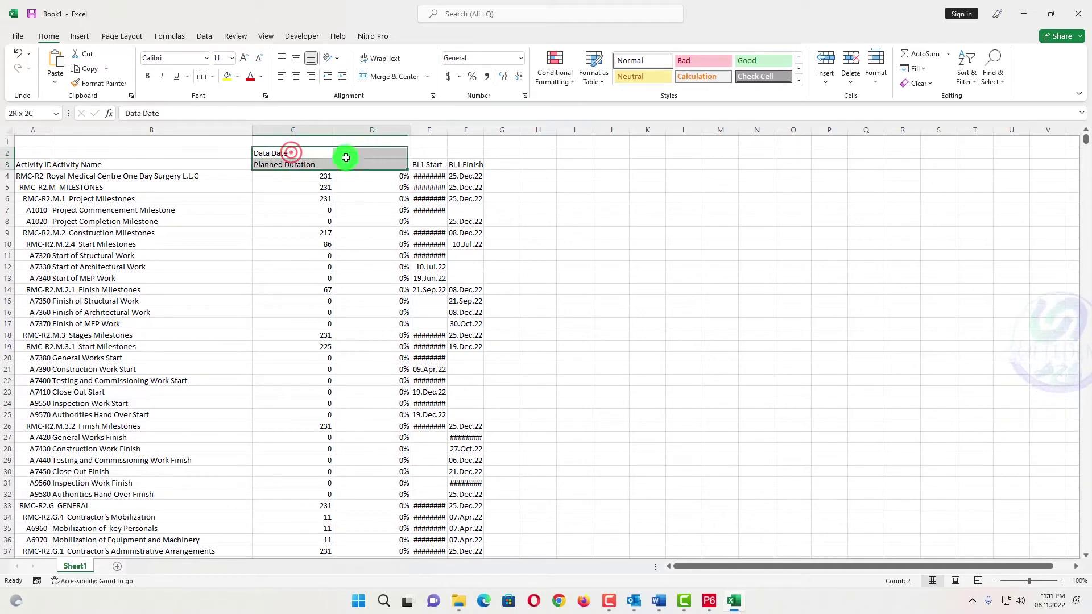
{"action": "left_click", "coordinate": [237, 81]}
{"action": "left_click", "coordinate": [266, 182]}
{"action": "left_click", "coordinate": [338, 178]}
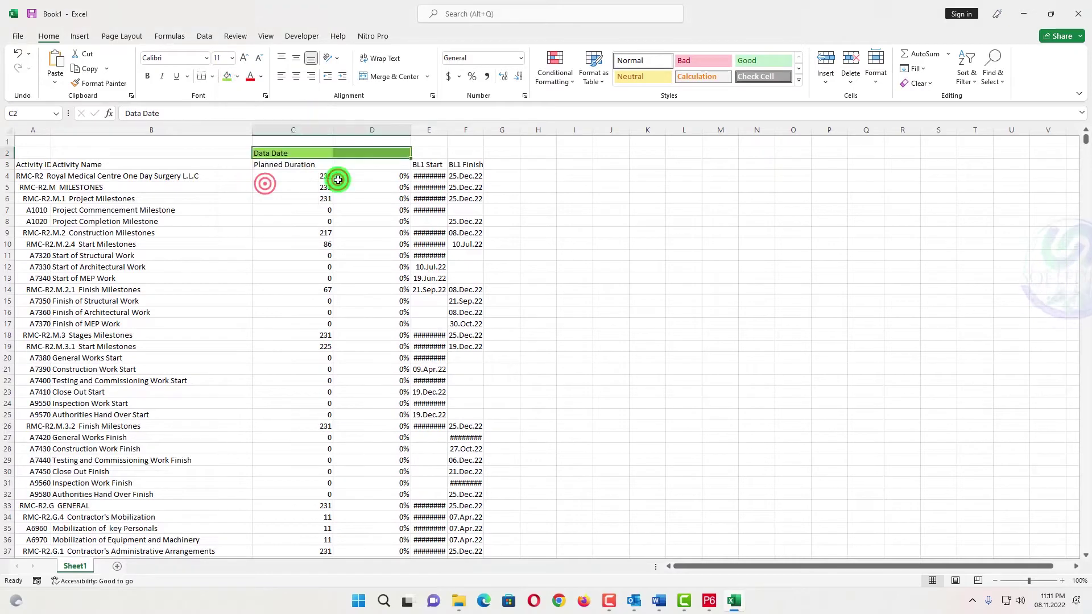
Fit the BL1 Start and BL1 Finish columns so all their dates are readable
{"action": "double_click", "coordinate": [346, 153]}
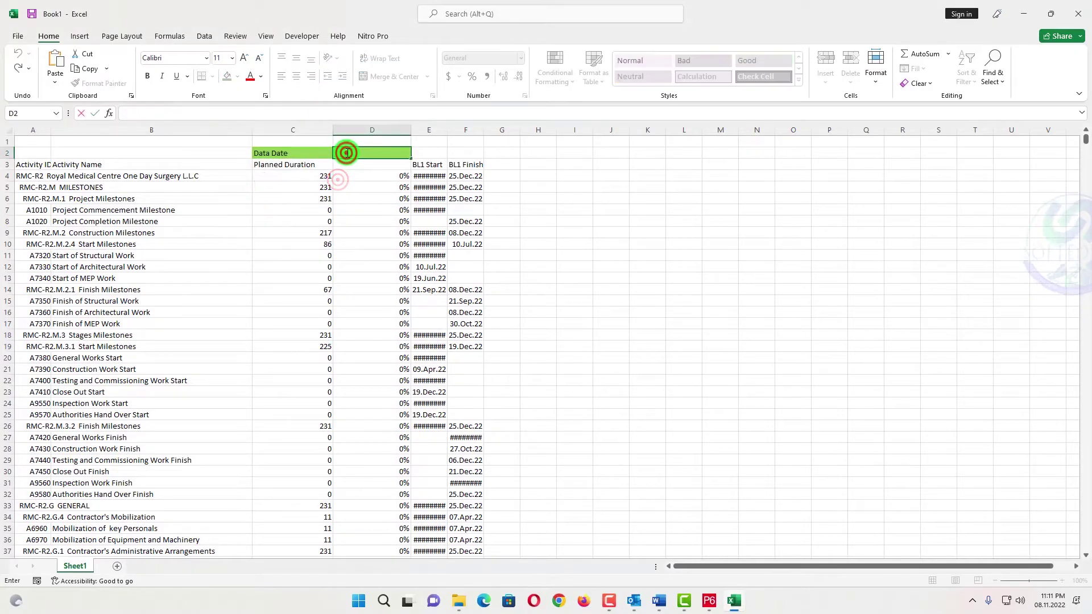
{"action": "left_click", "coordinate": [504, 163]}
{"action": "double_click", "coordinate": [447, 130]}
{"action": "left_click", "coordinate": [534, 161]}
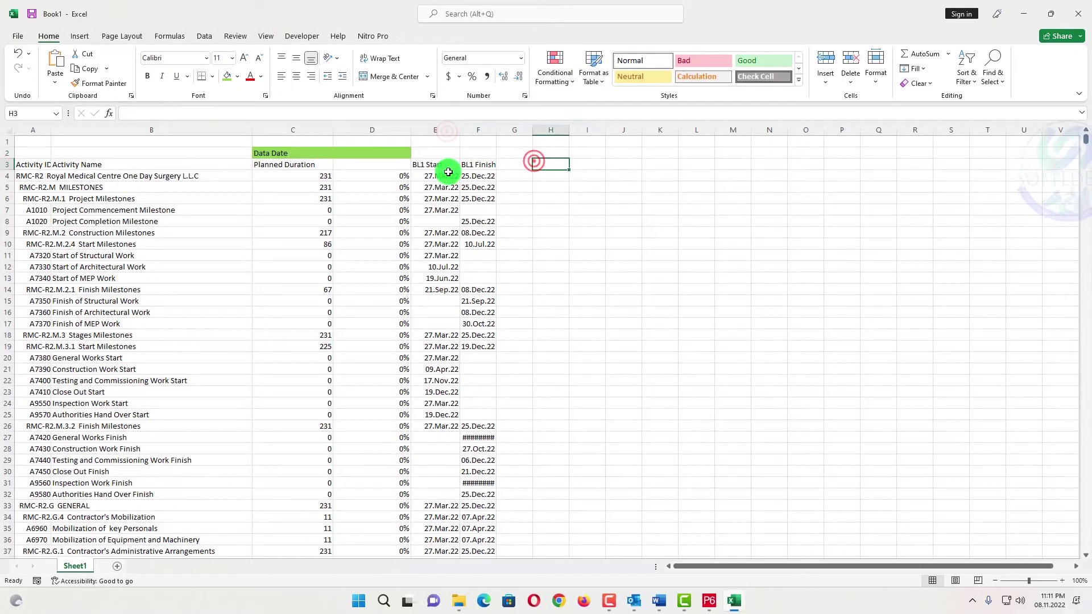
{"action": "double_click", "coordinate": [500, 129]}
{"action": "left_click", "coordinate": [571, 152]}
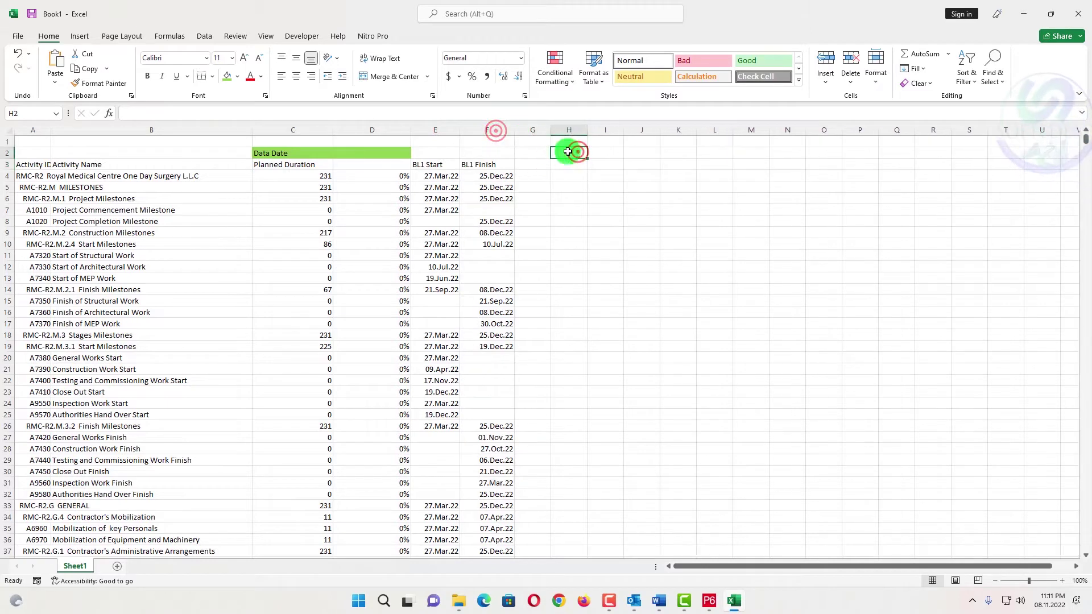
Enter 27.03.2022 as the data date in cell D2
{"action": "double_click", "coordinate": [355, 151]}
{"action": "type", "text": "27.0"}
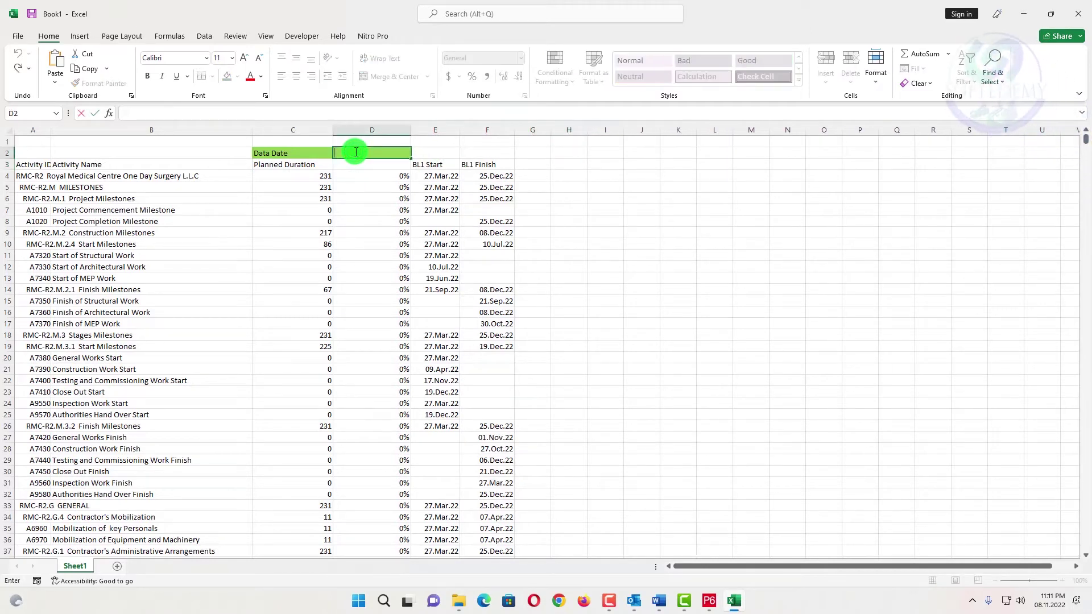
{"action": "type", "text": "3.2022"}
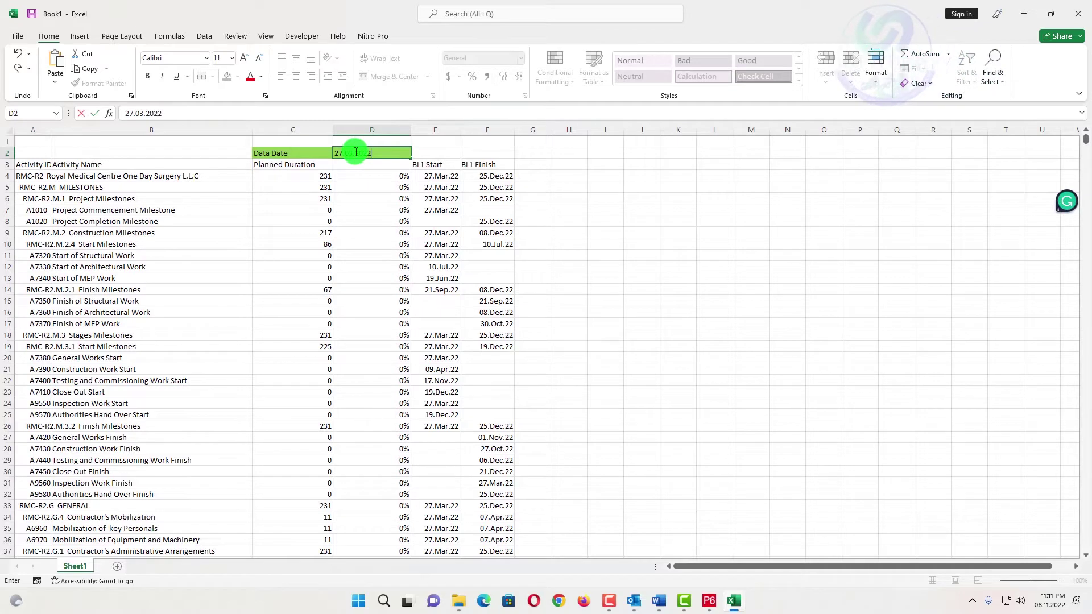
{"action": "key", "text": "Return"}
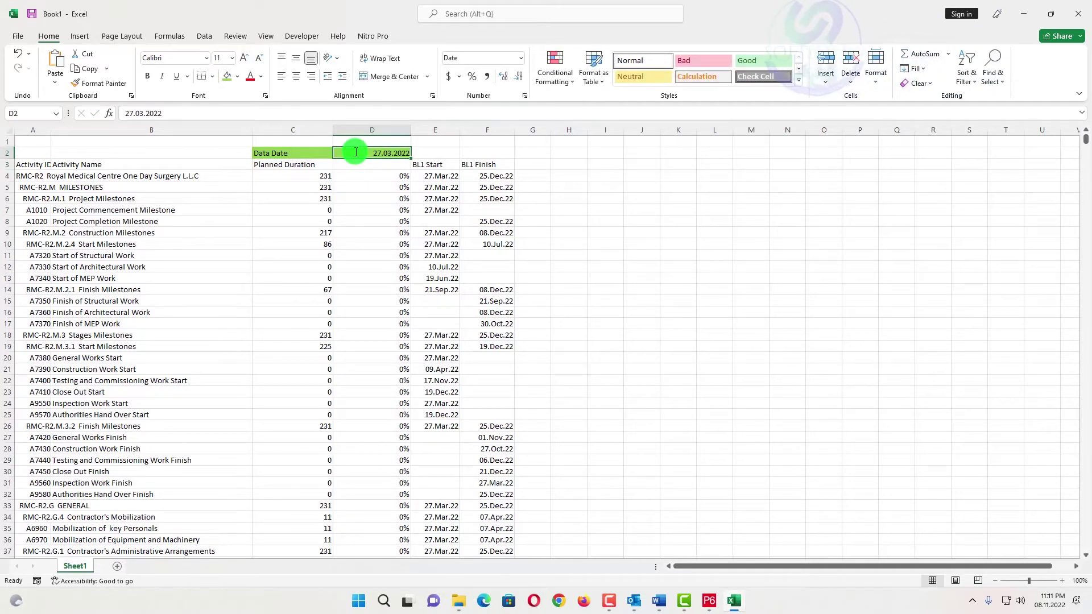
Add the header "Schedule % /Planned %" in G3 beside BL1 Finish and widen column G to fit it
{"action": "key", "text": "Right"}
{"action": "key", "text": "Down"}
{"action": "key", "text": "Right"}
{"action": "key", "text": "Right"}
{"action": "key", "text": "Right"}
{"action": "key", "text": "Left"}
{"action": "key", "text": "Up"}
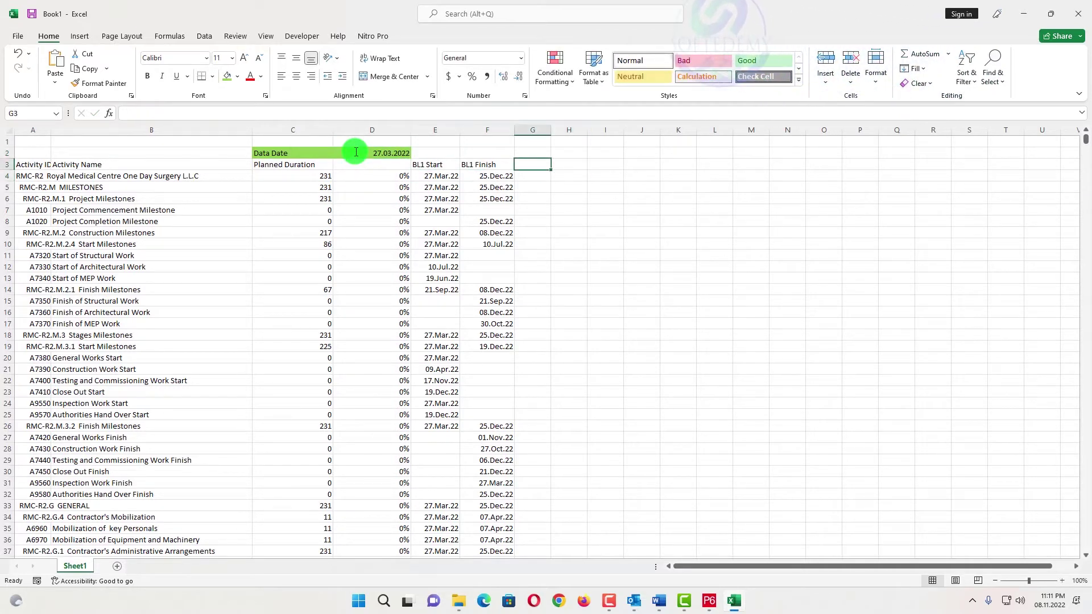
{"action": "type", "text": "Schedule"}
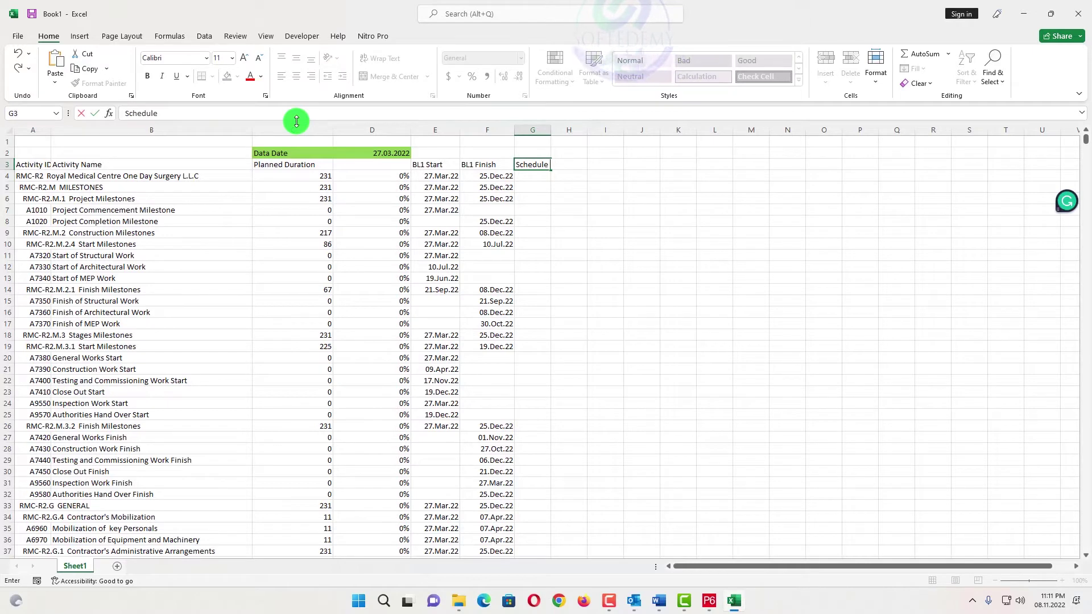
{"action": "type", "text": " %"}
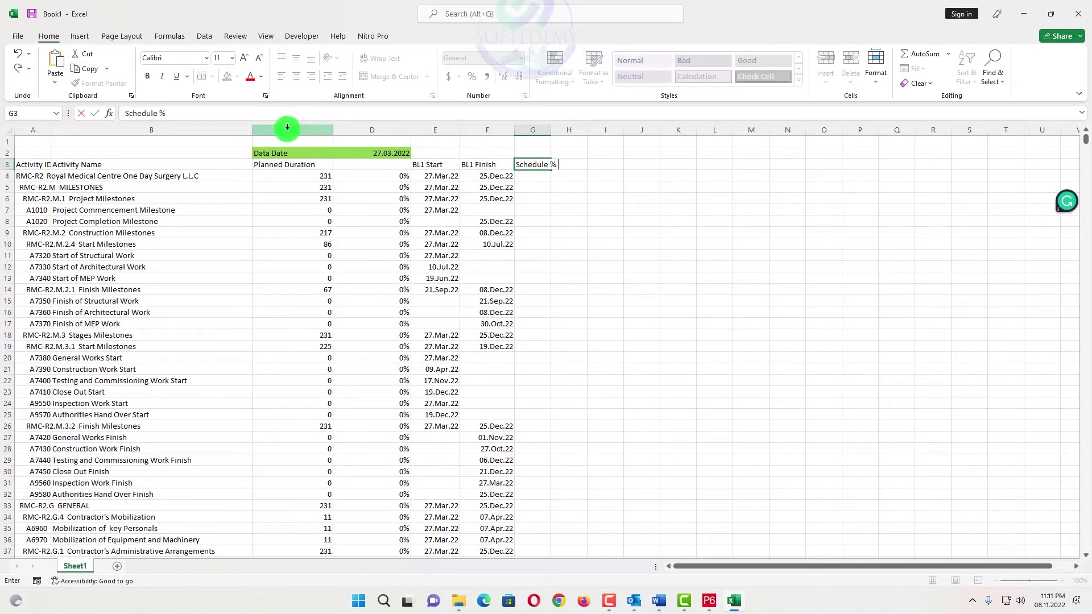
{"action": "type", "text": " Compelte"}
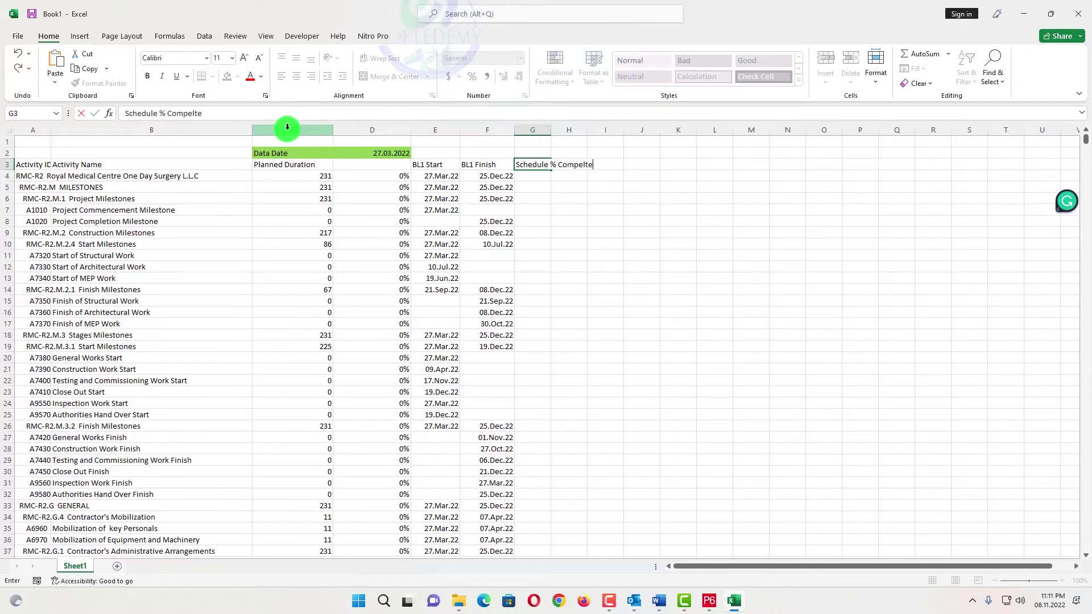
{"action": "key", "text": "BackSpace"}
{"action": "key", "text": "BackSpace"}
{"action": "key", "text": "BackSpace"}
{"action": "key", "text": "BackSpace"}
{"action": "key", "text": "BackSpace"}
{"action": "key", "text": "BackSpace"}
{"action": "key", "text": "BackSpace"}
{"action": "key", "text": "BackSpace"}
{"action": "key", "text": "BackSpace"}
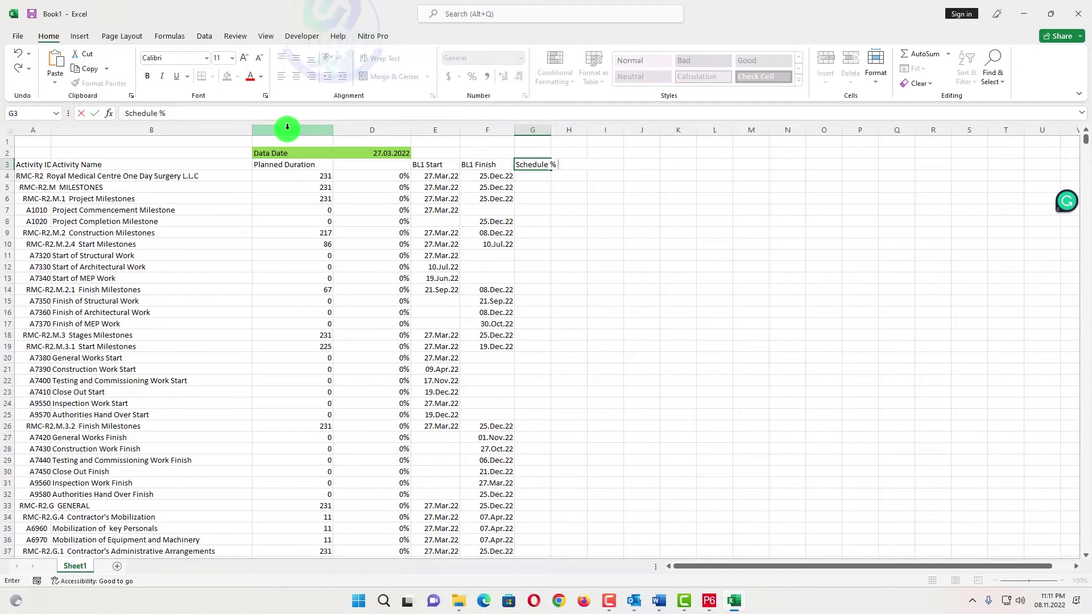
{"action": "type", "text": "/Planned "}
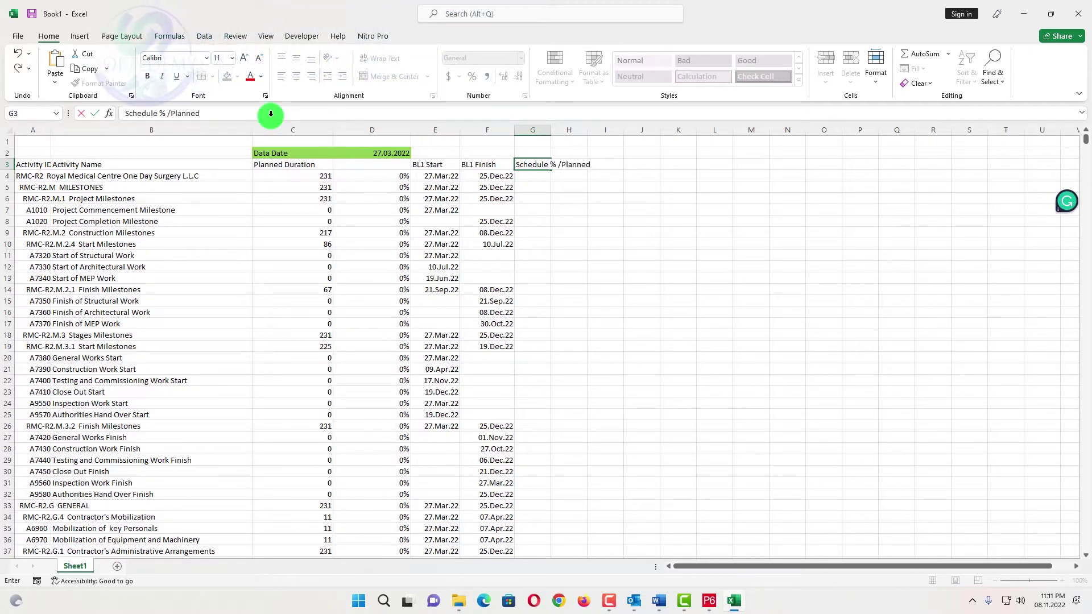
{"action": "type", "text": "%"}
{"action": "key", "text": "Return"}
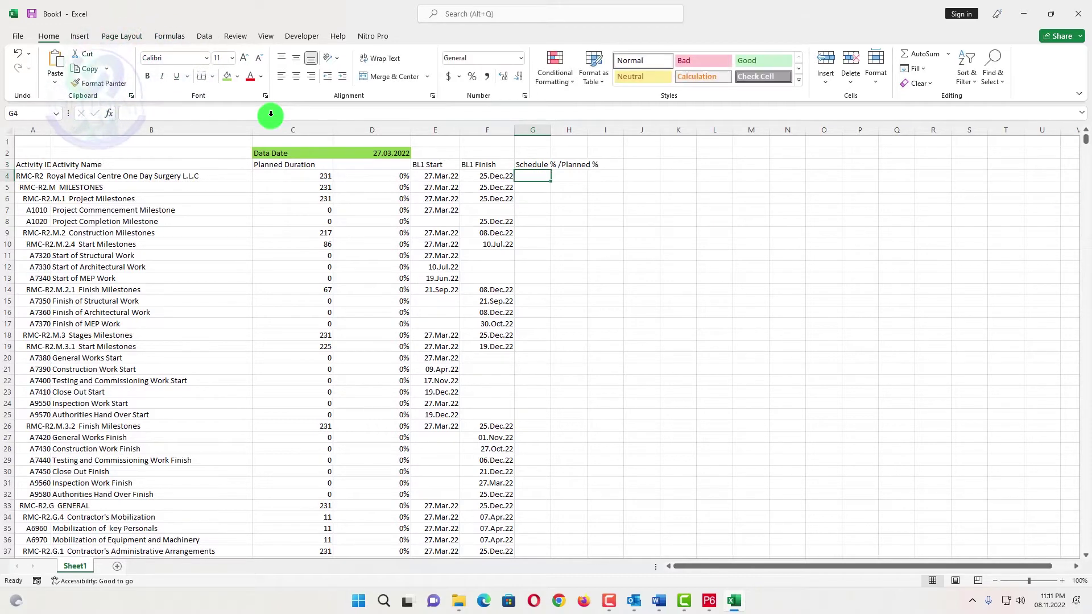
{"action": "left_click_drag", "start_coordinate": [554, 130], "coordinate": [606, 130]}
{"action": "left_click_drag", "start_coordinate": [616, 142], "coordinate": [619, 152]}
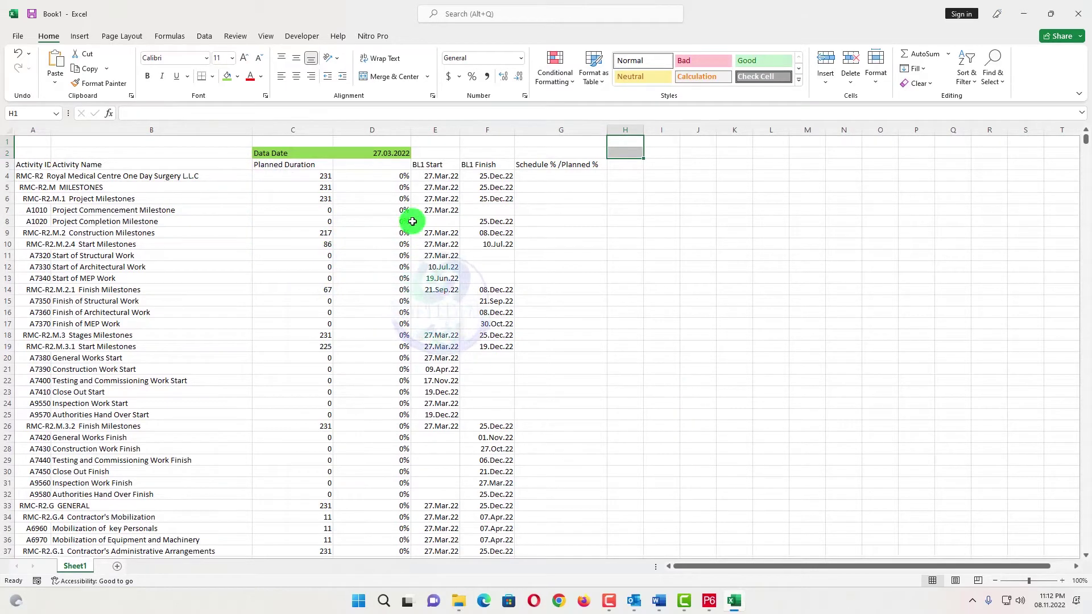
Add filters to the header row A3:G3, from Activity ID to Schedule % /Planned %
{"action": "left_click_drag", "start_coordinate": [17, 164], "coordinate": [586, 163]}
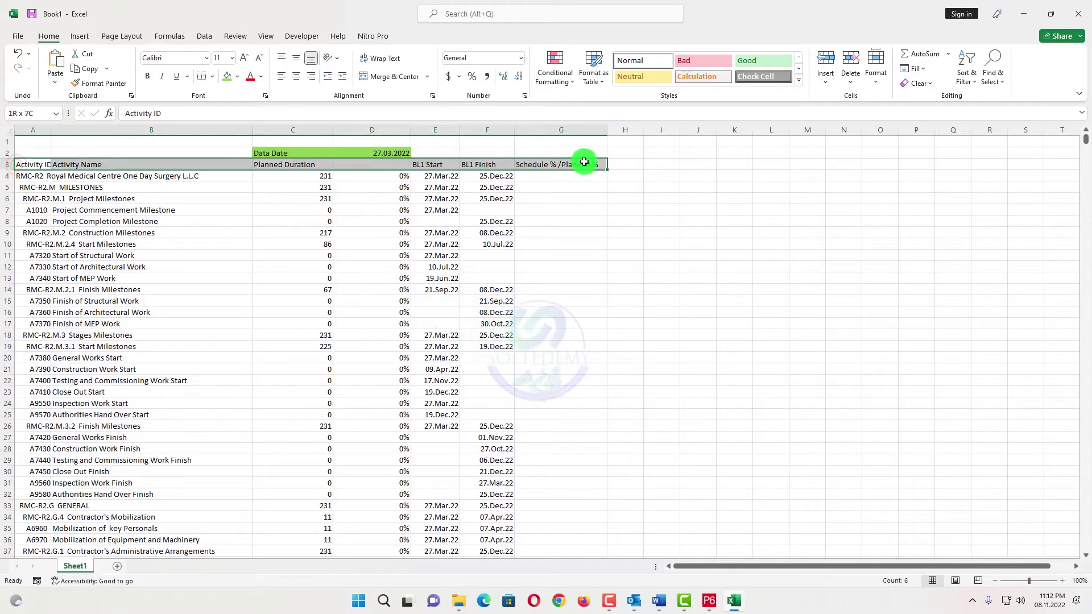
{"action": "left_click", "coordinate": [967, 74]}
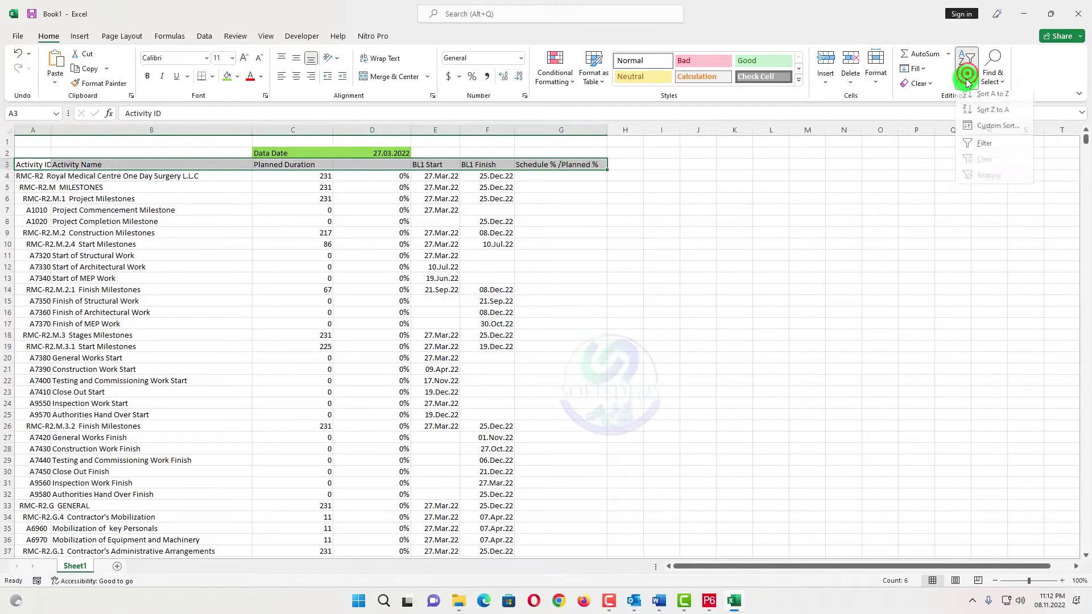
{"action": "left_click", "coordinate": [985, 143]}
{"action": "left_click", "coordinate": [881, 199]}
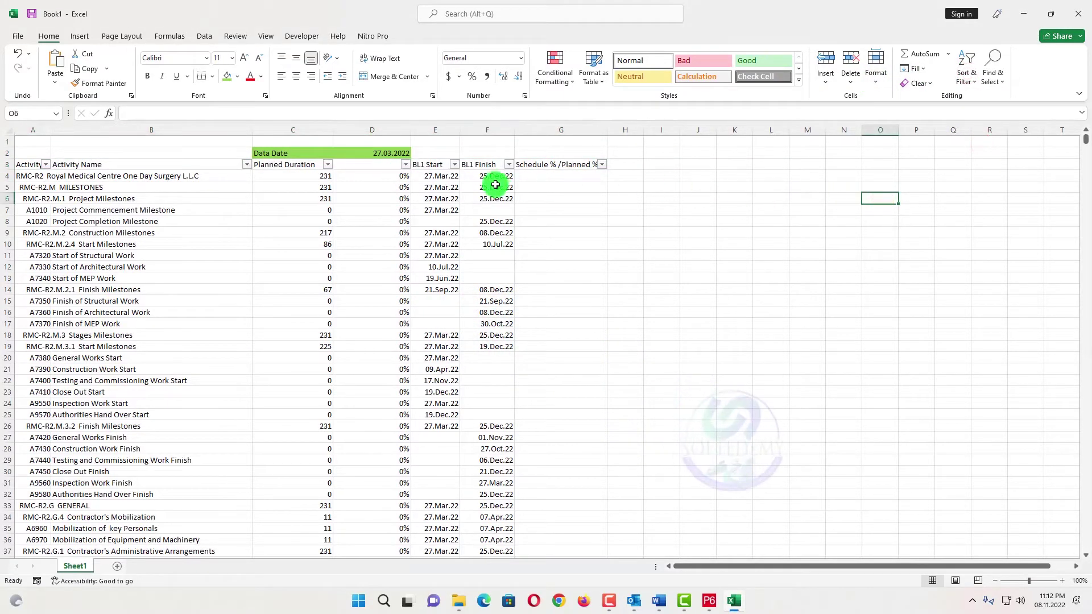
Filter the BL1 Start column to exclude the rows with blank start dates
{"action": "left_click", "coordinate": [455, 165]}
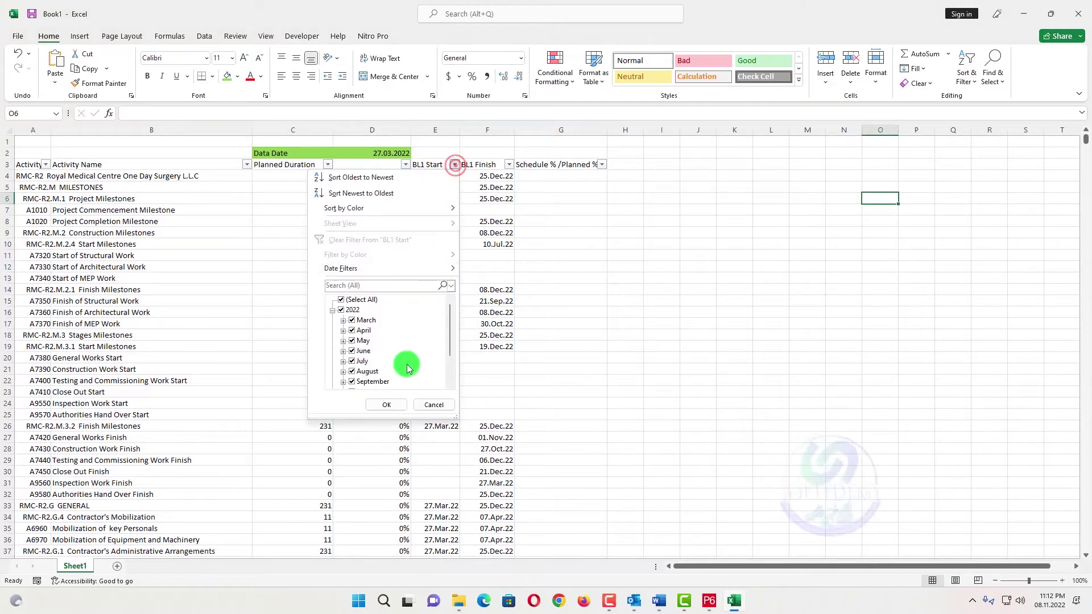
{"action": "left_click_drag", "start_coordinate": [451, 321], "coordinate": [449, 397]}
{"action": "left_click", "coordinate": [356, 380]}
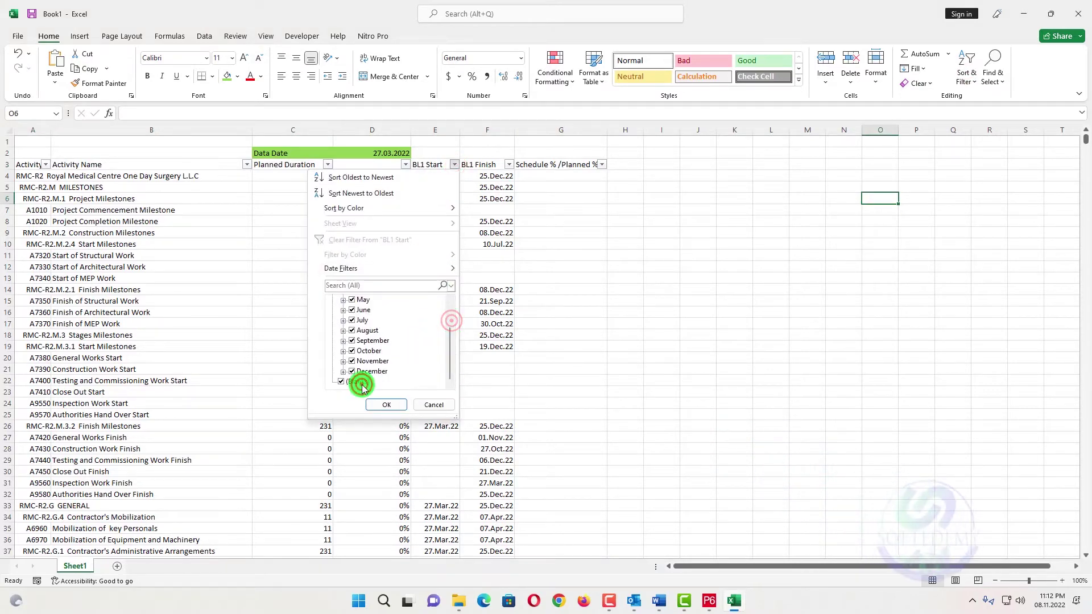
{"action": "left_click", "coordinate": [382, 404]}
{"action": "left_click", "coordinate": [646, 237]}
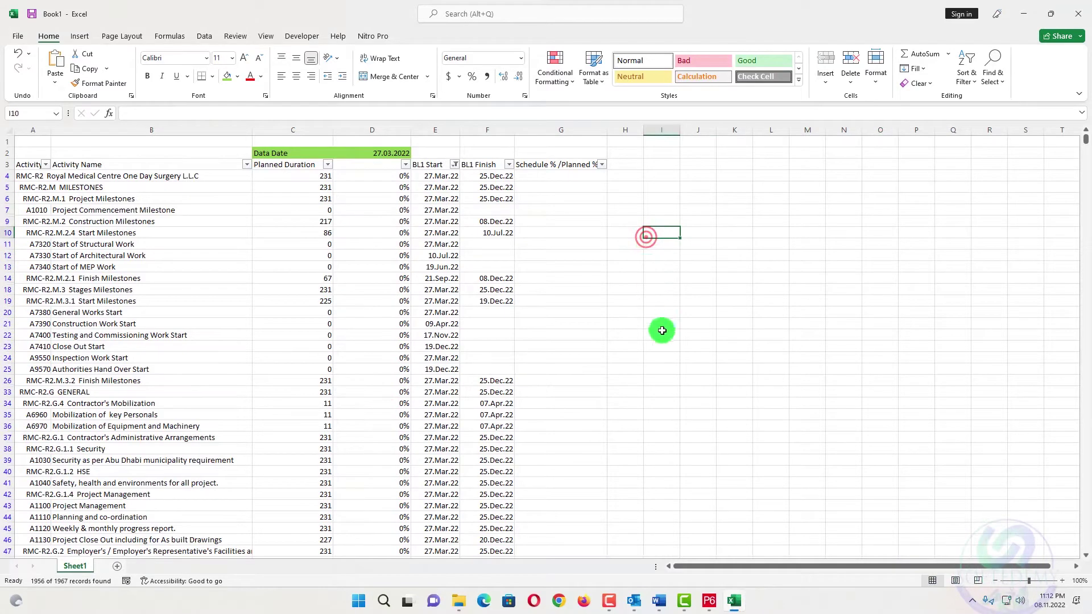
Copy the IF formula under "Excel Formula for calculation" in the Word document and paste it into cell G4 of the Excel sheet
{"action": "left_click", "coordinate": [660, 602]}
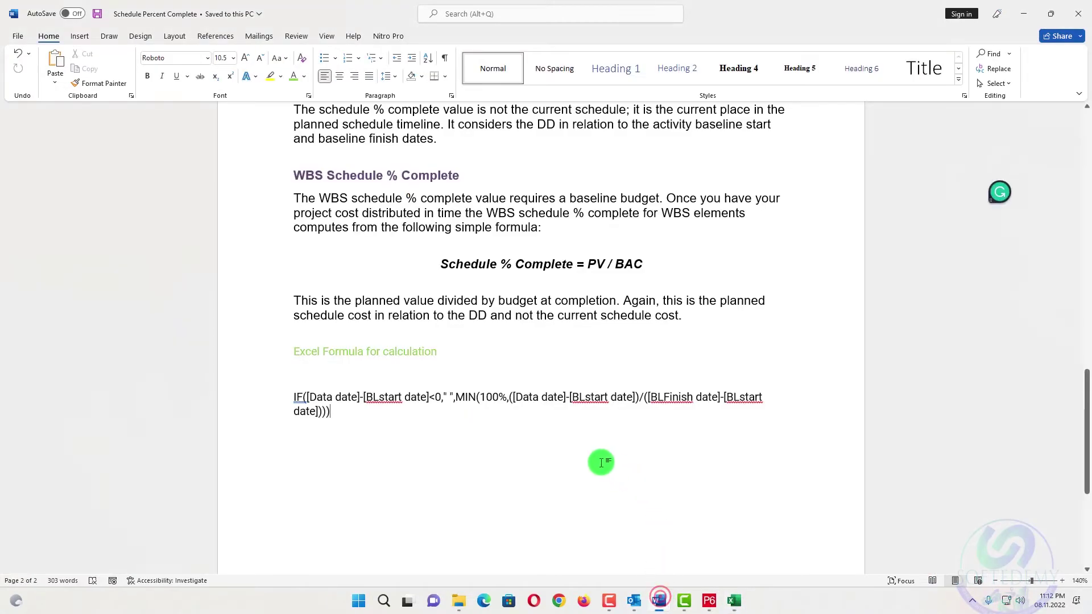
{"action": "left_click_drag", "start_coordinate": [347, 418], "coordinate": [285, 402]}
{"action": "key", "text": "ctrl+c"}
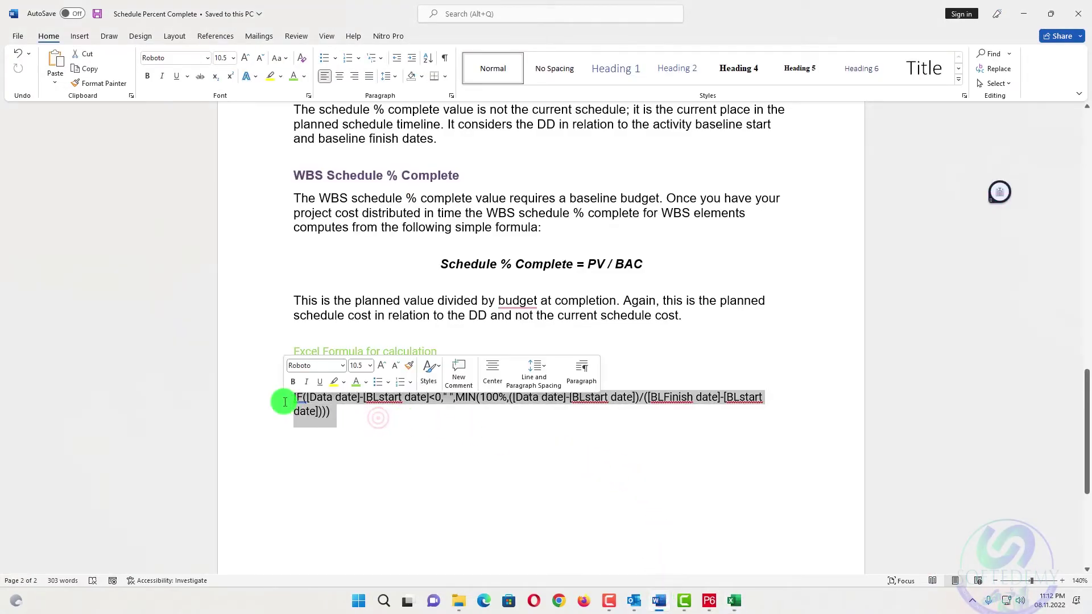
{"action": "key", "text": "alt+Tab"}
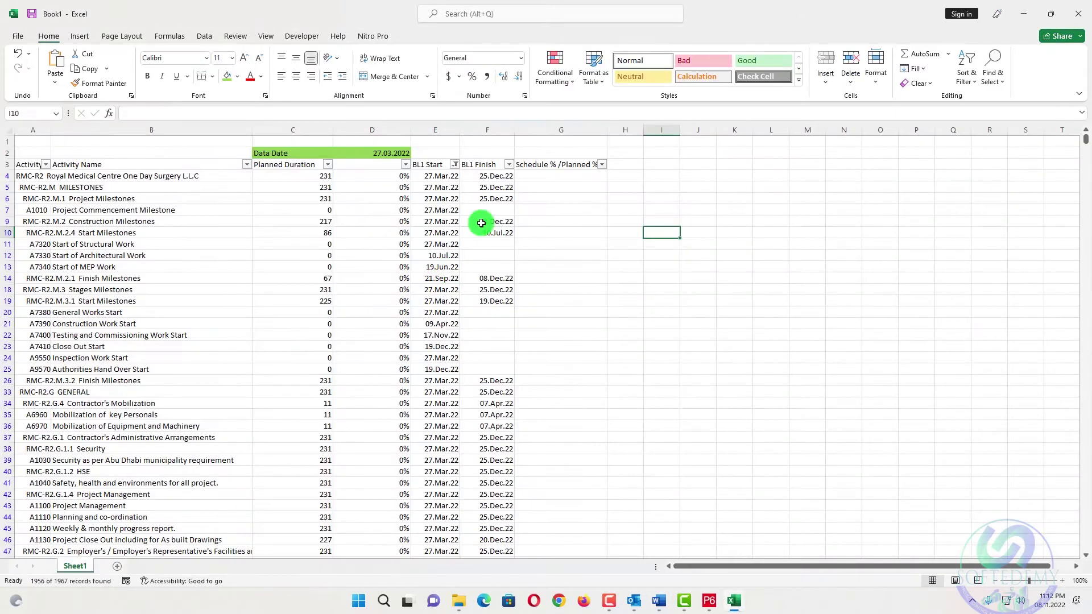
{"action": "left_click", "coordinate": [536, 175]}
{"action": "key", "text": "ctrl+v"}
{"action": "left_click", "coordinate": [587, 243]}
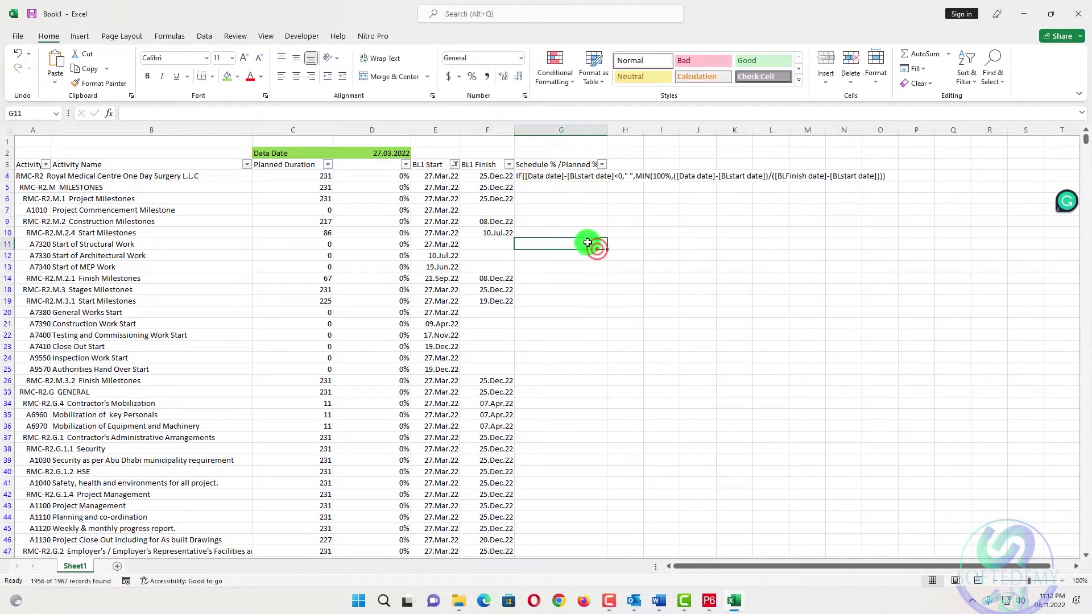
In G4's IF condition, replace [Data date] with the absolute reference $D$2 and [BLstart date] with E4
{"action": "left_click", "coordinate": [546, 173]}
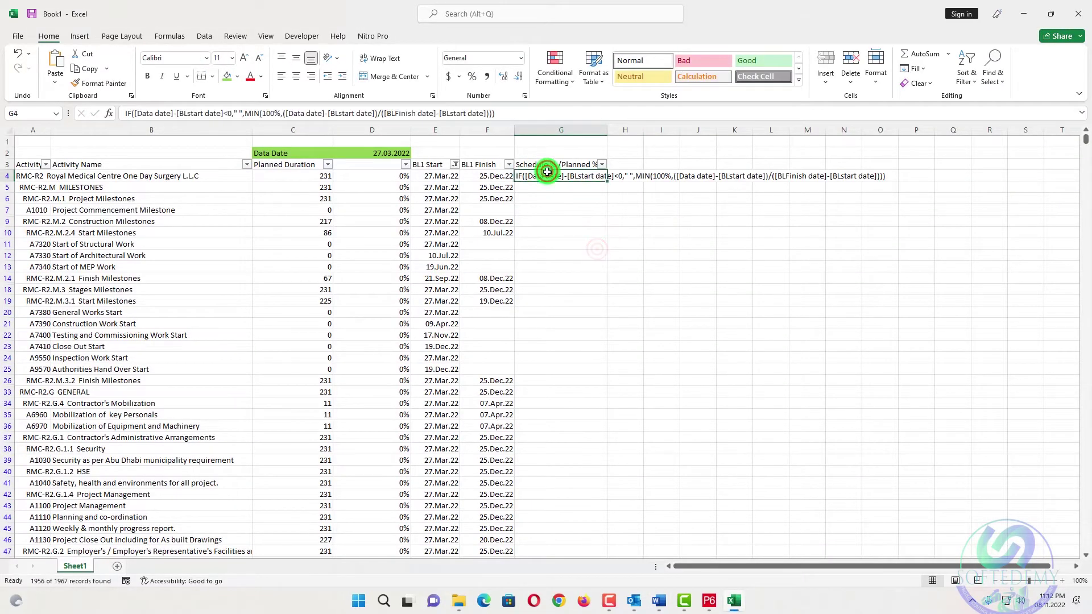
{"action": "left_click", "coordinate": [171, 113]}
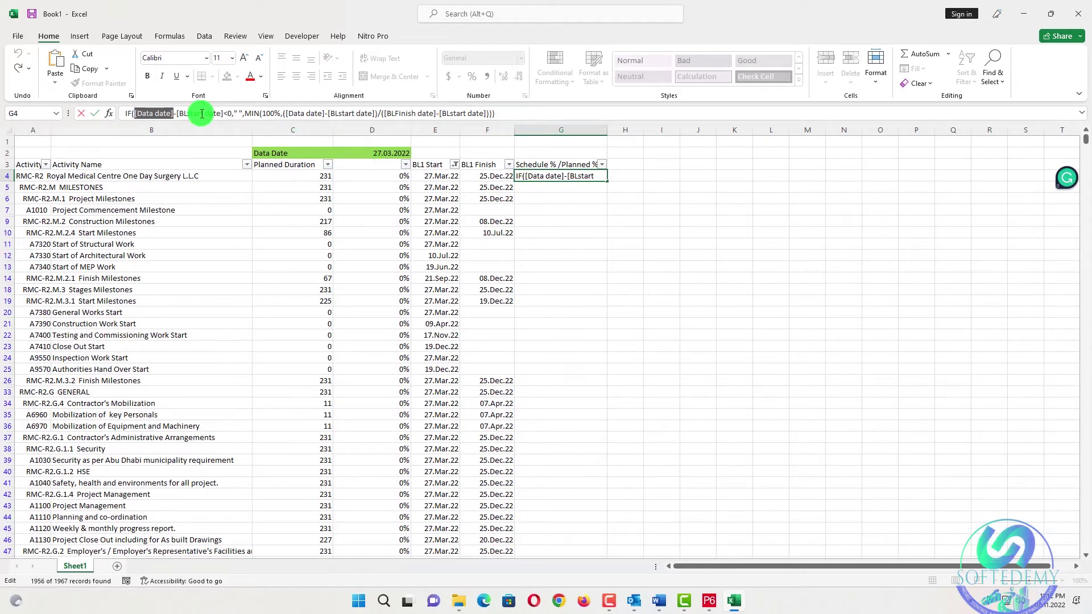
{"action": "key", "text": "Delete"}
{"action": "type", "text": "D2"}
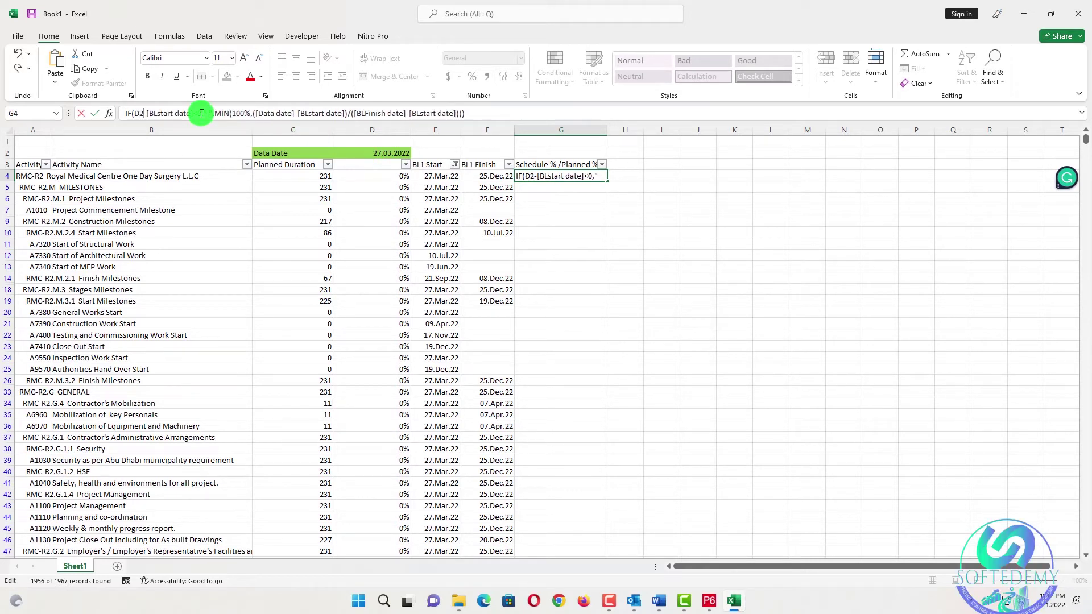
{"action": "left_click", "coordinate": [133, 113]}
{"action": "type", "text": "$"}
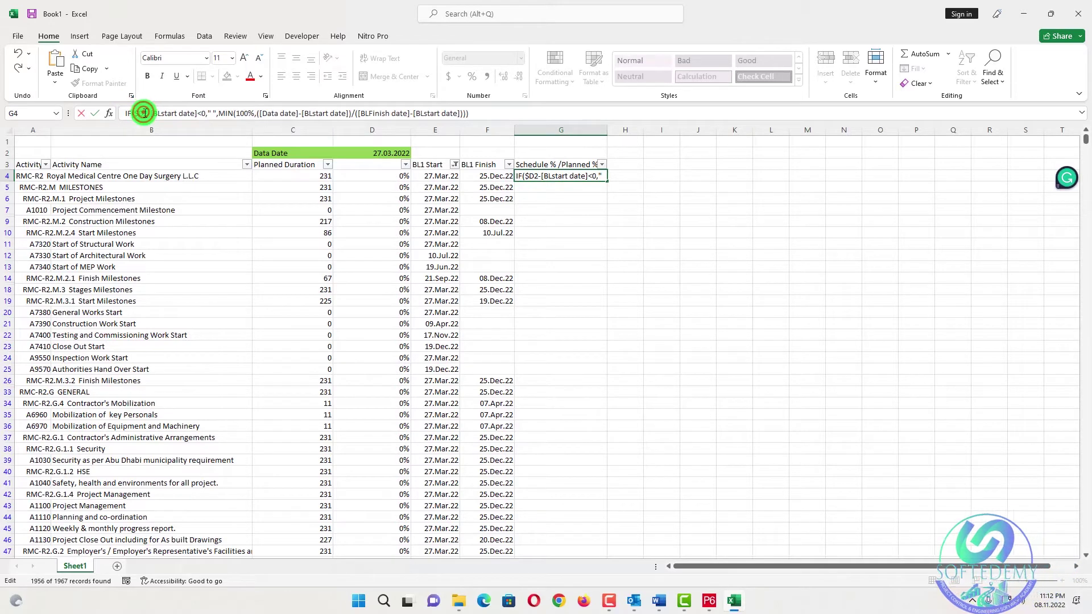
{"action": "left_click", "coordinate": [144, 113]}
{"action": "type", "text": "$"}
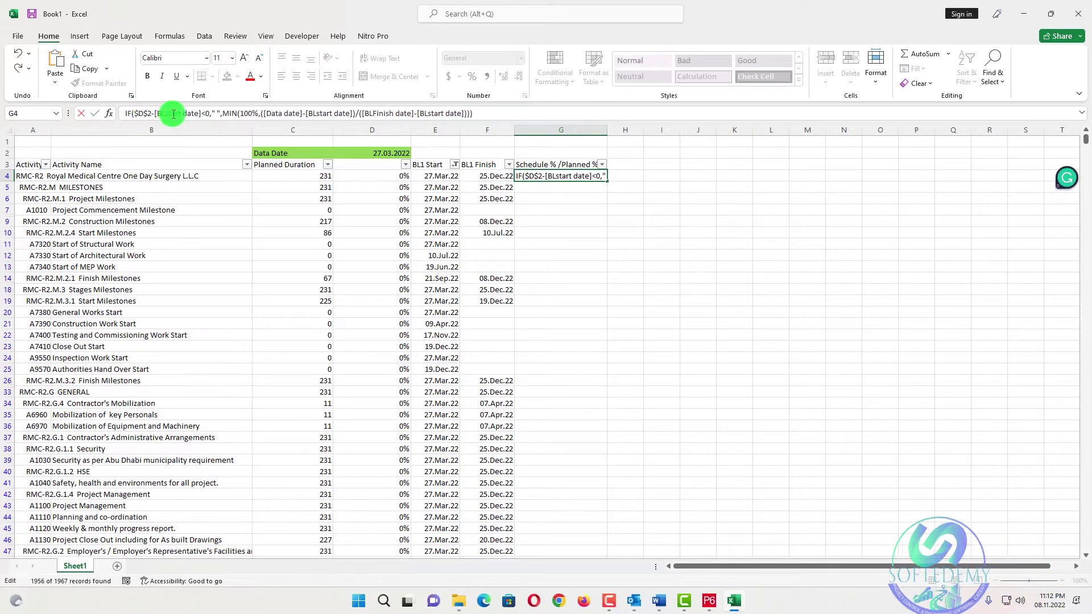
{"action": "left_click_drag", "start_coordinate": [201, 113], "coordinate": [155, 114]}
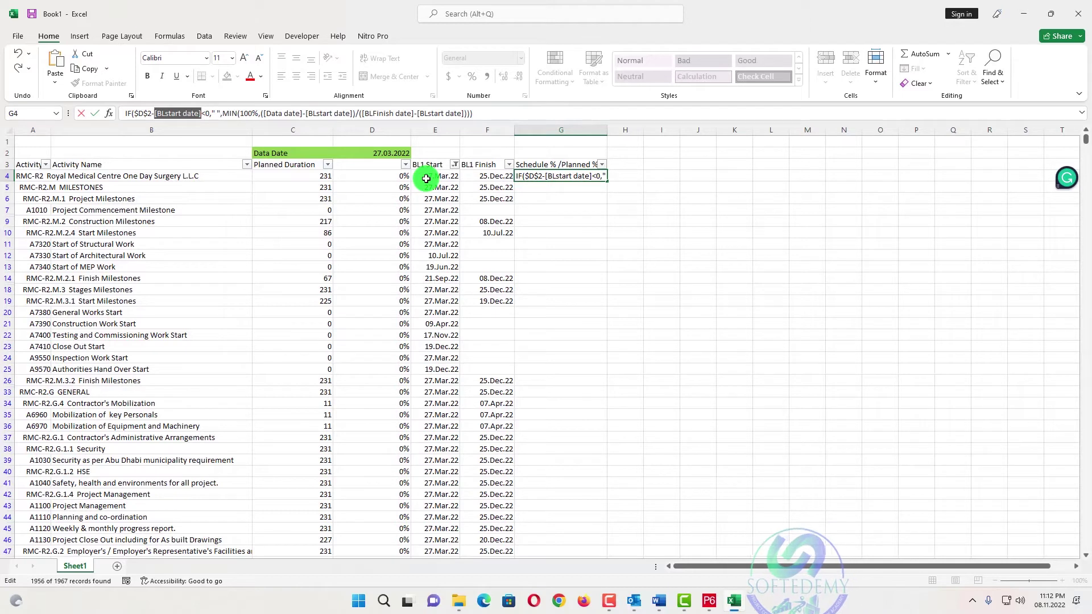
{"action": "left_click", "coordinate": [426, 178]}
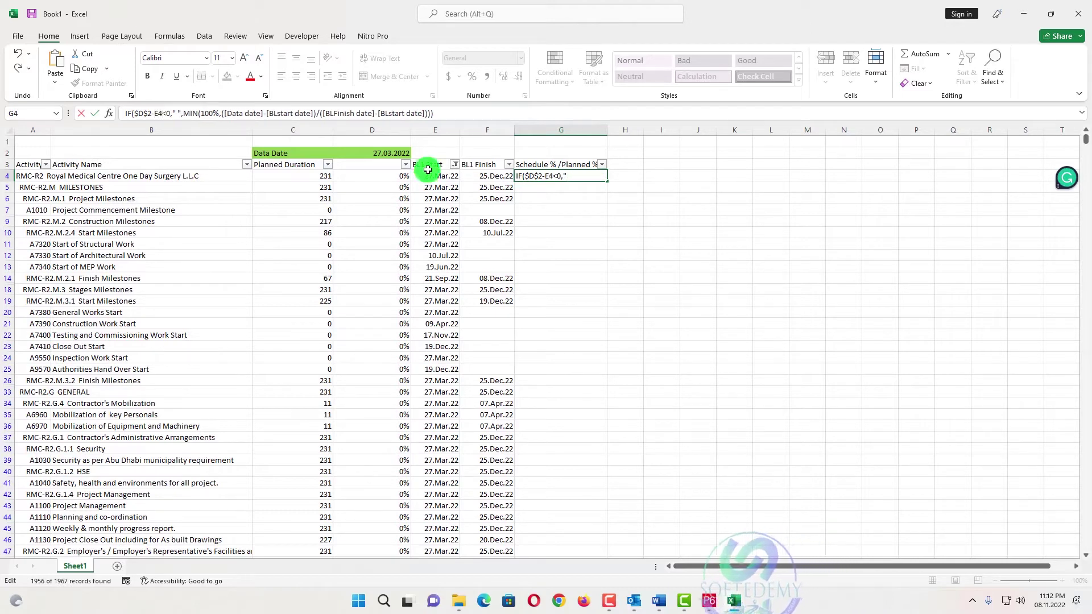
In the MIN numerator of the G4 formula, replace [Data date]-[BLstart date] with $D$2-E4
{"action": "left_click", "coordinate": [200, 113]}
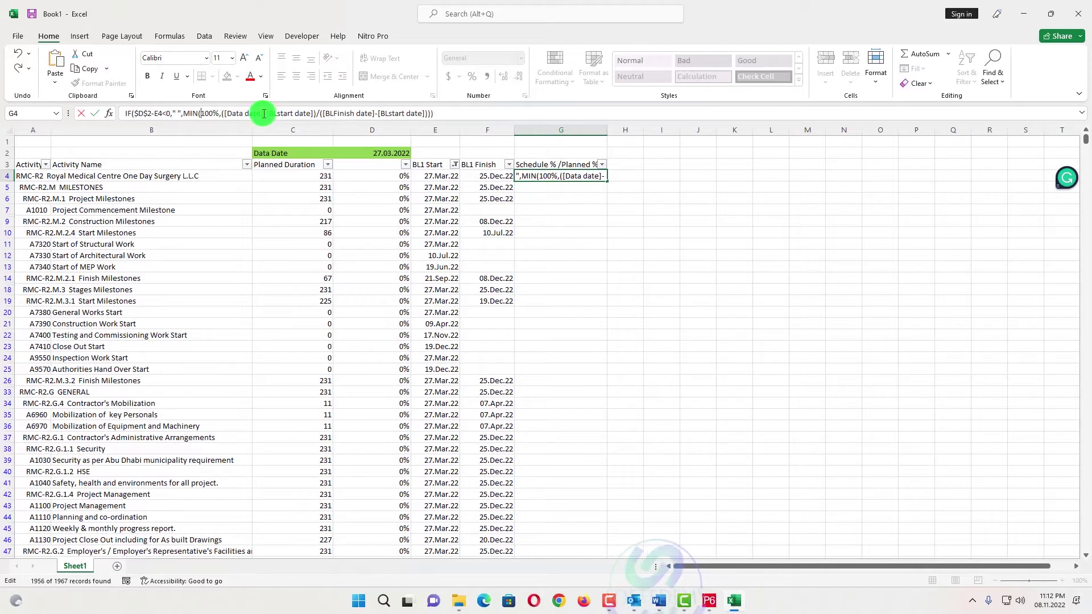
{"action": "left_click_drag", "start_coordinate": [264, 113], "coordinate": [223, 113]}
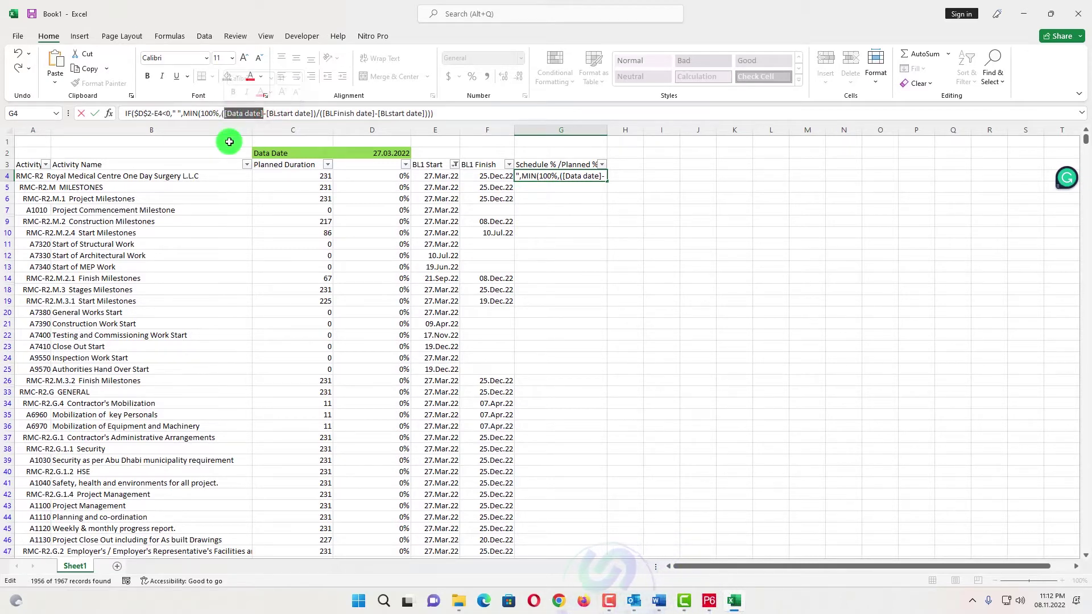
{"action": "type", "text": "$D"}
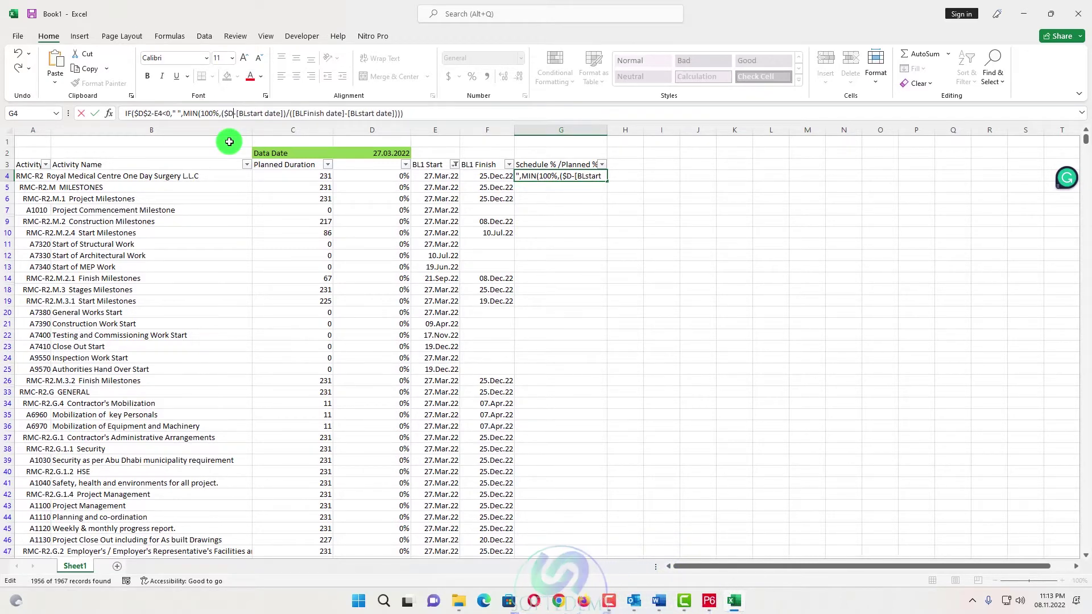
{"action": "type", "text": "$"}
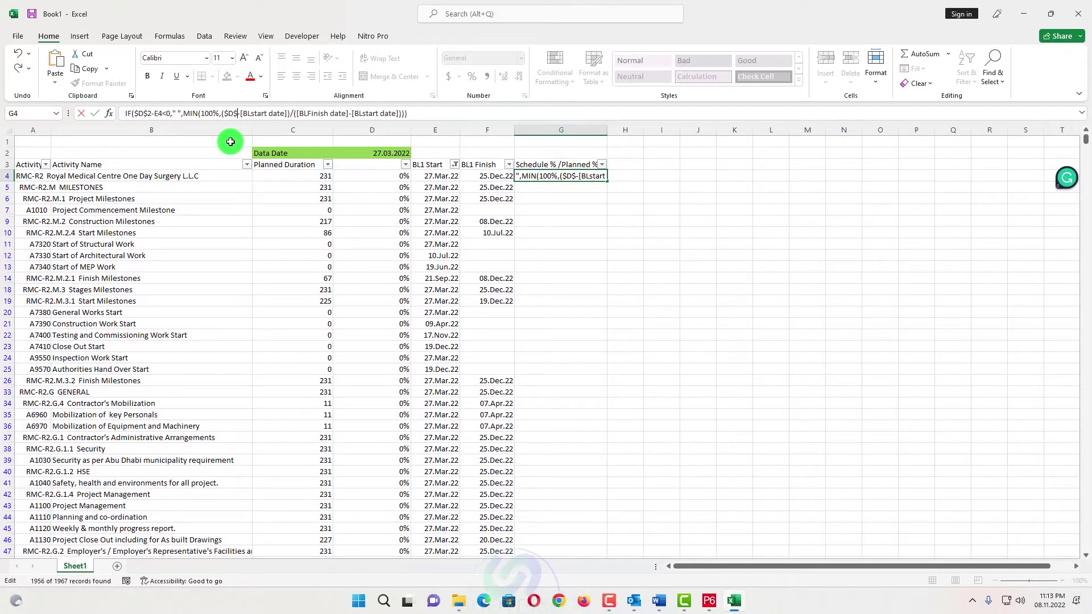
{"action": "type", "text": "2"}
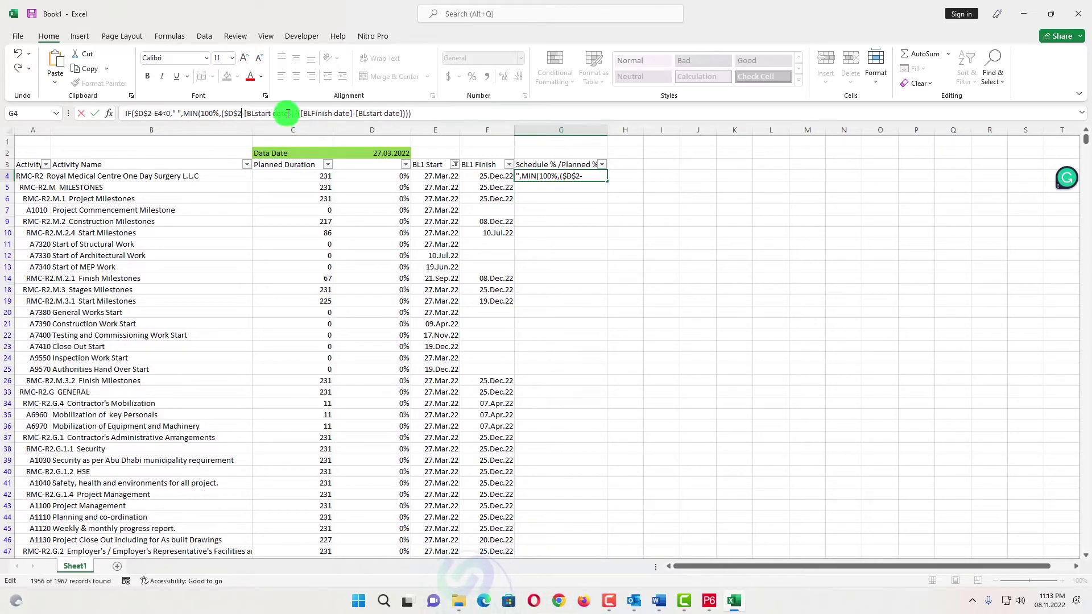
{"action": "left_click_drag", "start_coordinate": [246, 114], "coordinate": [244, 113]}
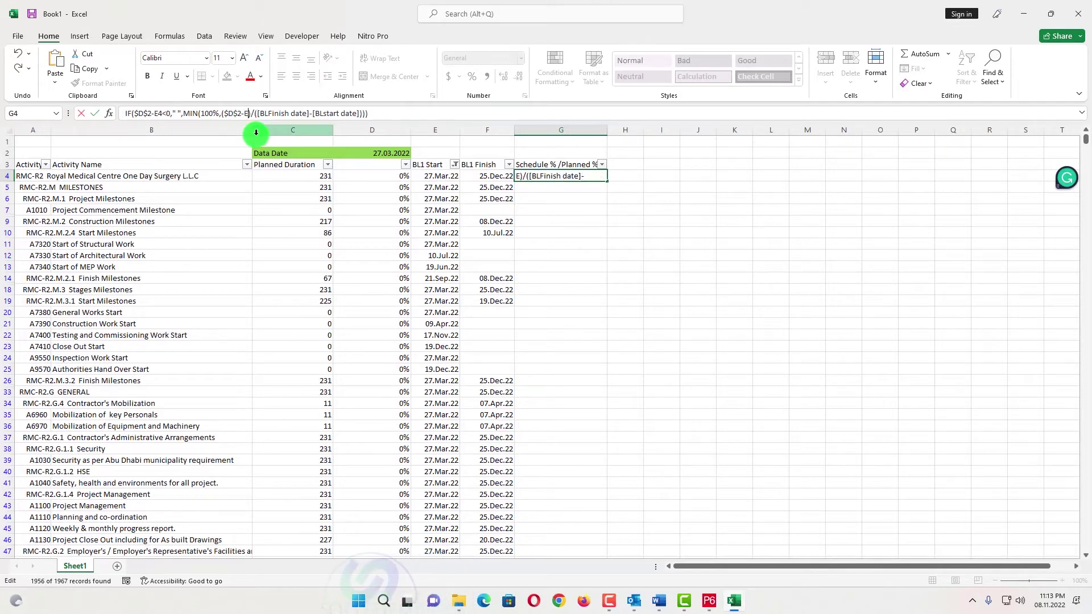
{"action": "type", "text": "E4"}
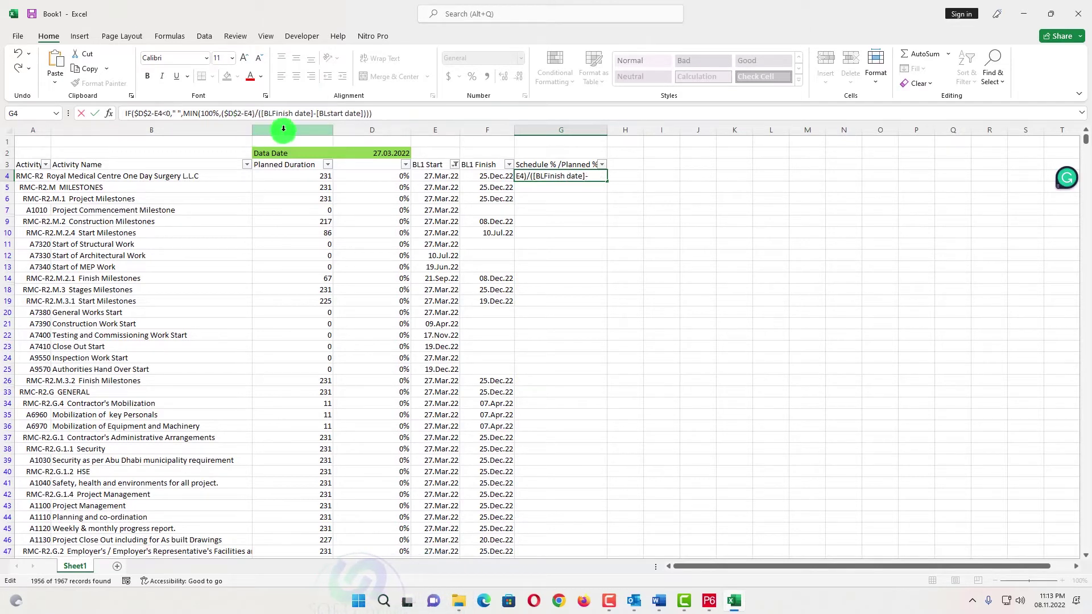
Replace [BLFinish date]-[BLstart date] in G4 with F4-E4 and add the leading equals sign to make it a working formula
{"action": "left_click", "coordinate": [311, 112]}
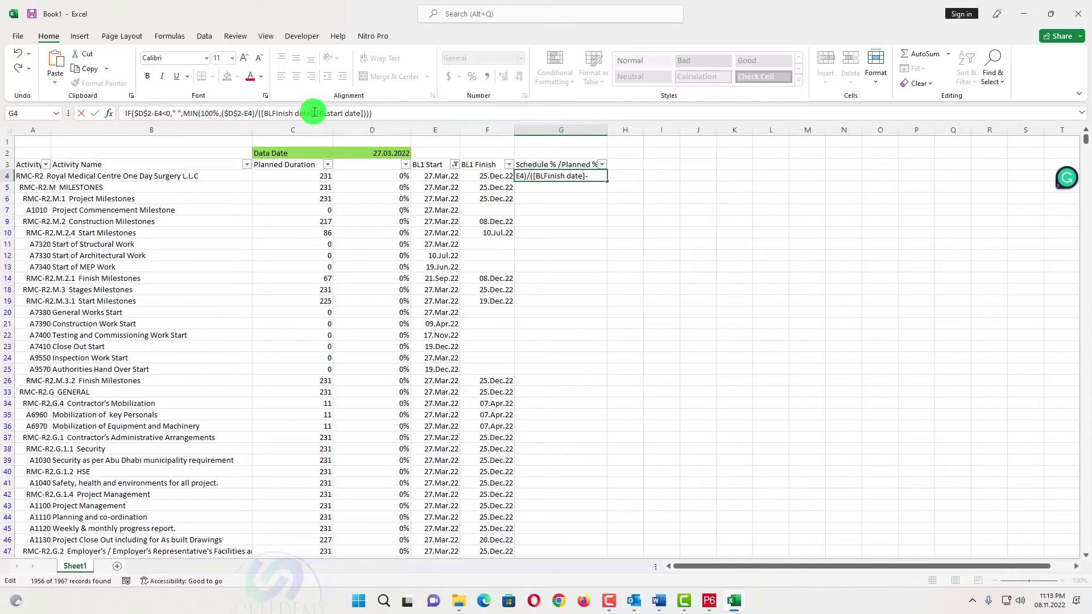
{"action": "left_click_drag", "start_coordinate": [313, 112], "coordinate": [286, 113]}
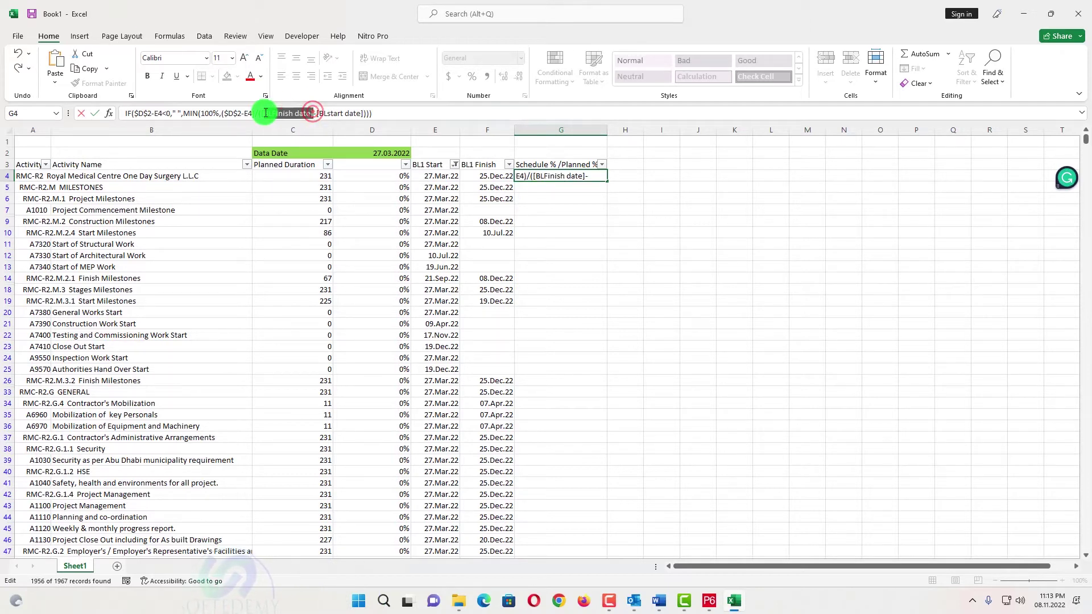
{"action": "type", "text": "F4-"}
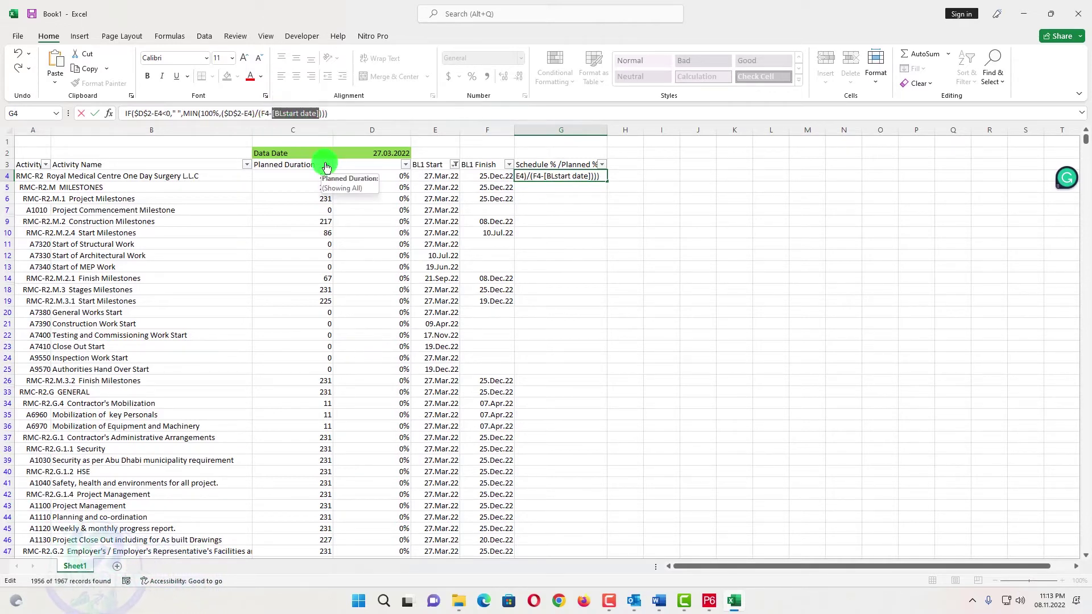
{"action": "type", "text": "E4"}
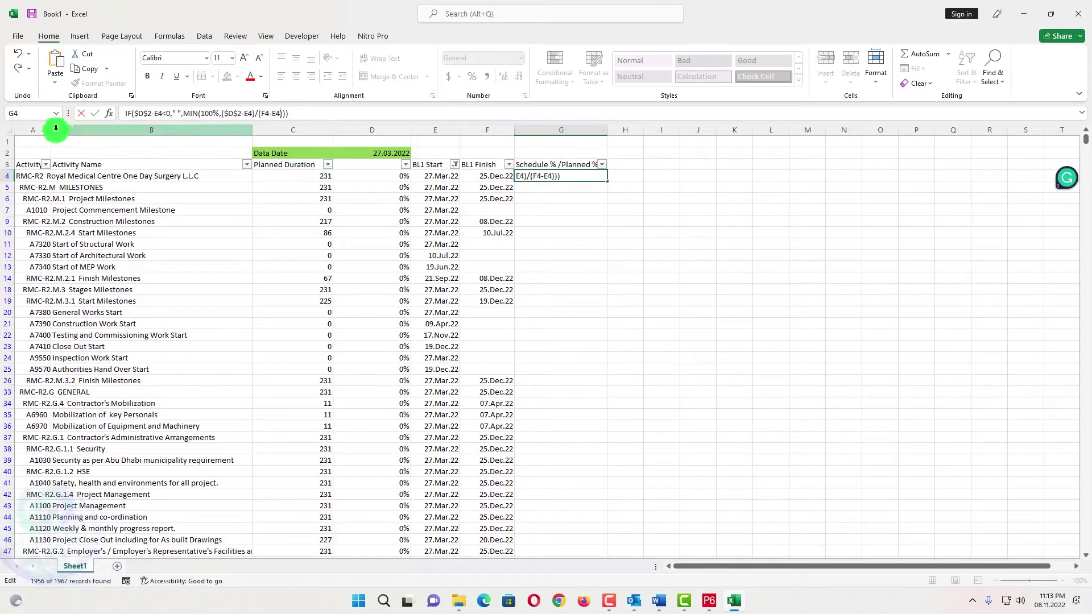
{"action": "left_click", "coordinate": [123, 116]}
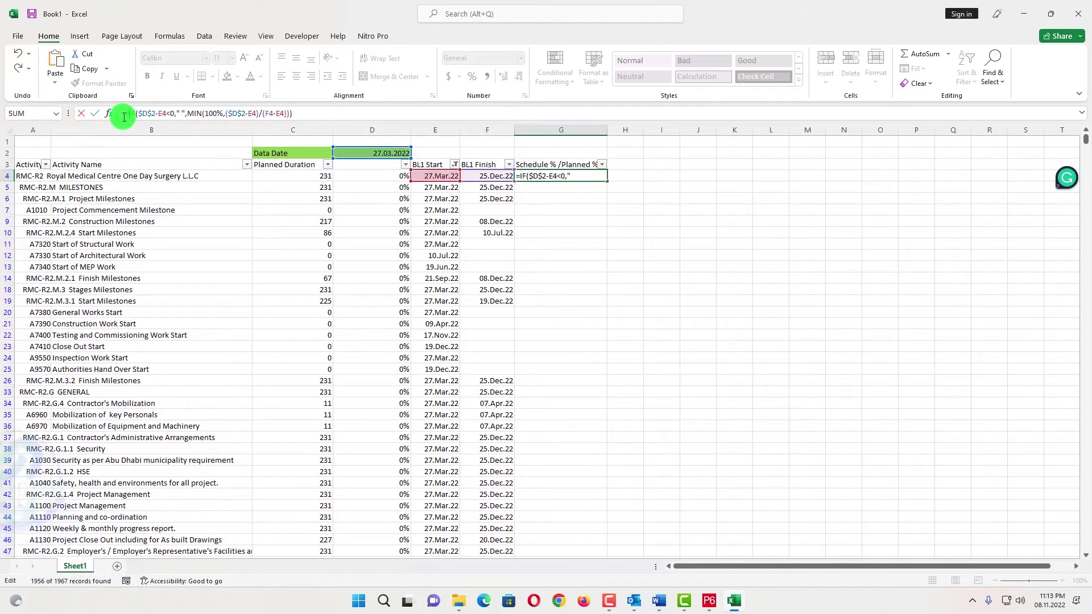
{"action": "key", "text": "Return"}
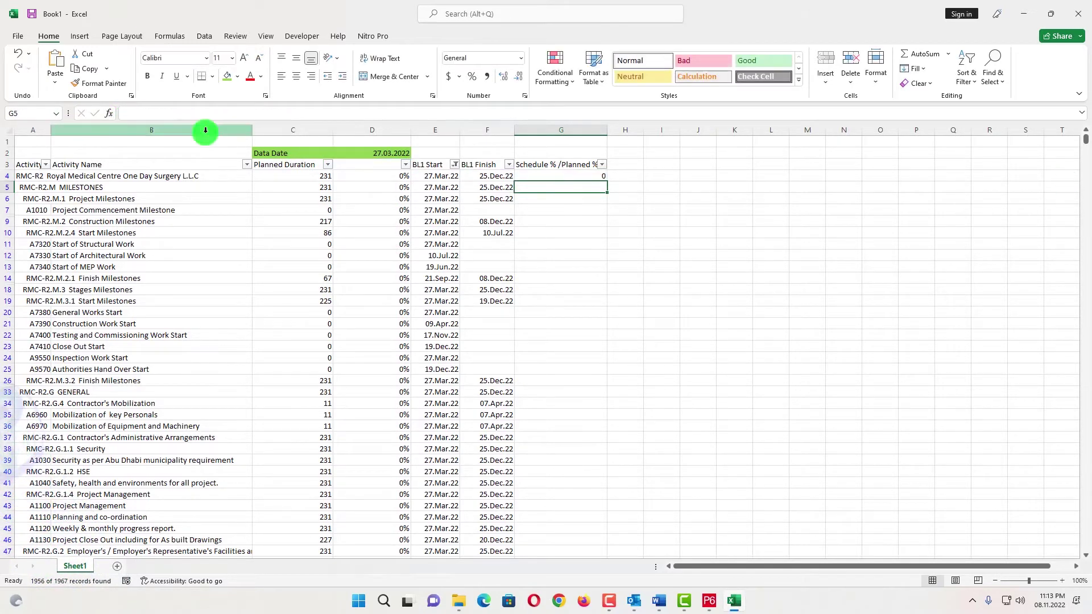
Format column G as percentages with two decimal places
{"action": "left_click", "coordinate": [564, 173]}
{"action": "left_click", "coordinate": [572, 130]}
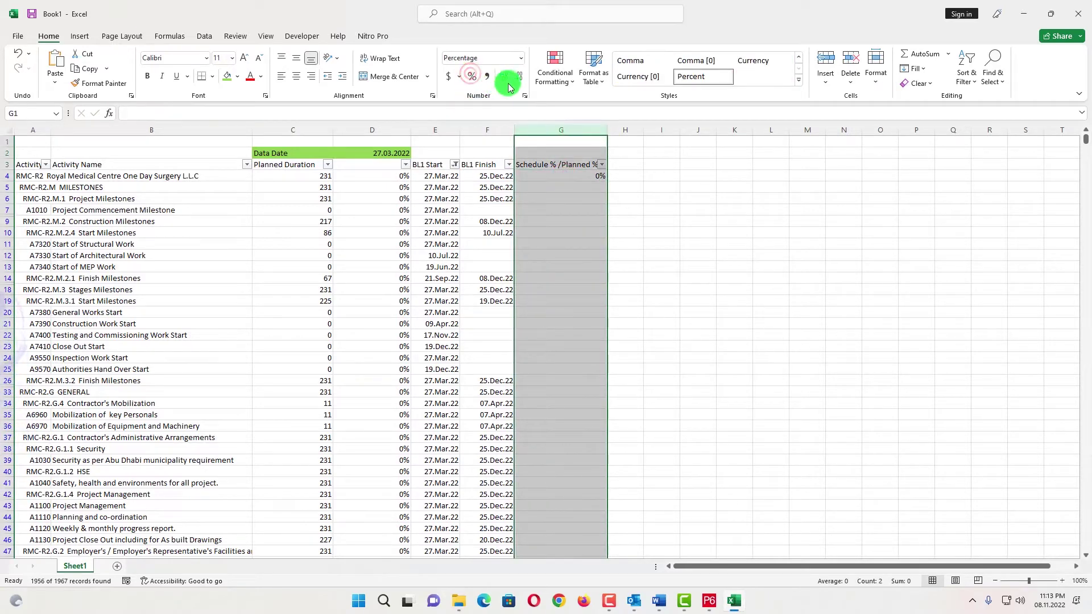
{"action": "left_click", "coordinate": [644, 148]}
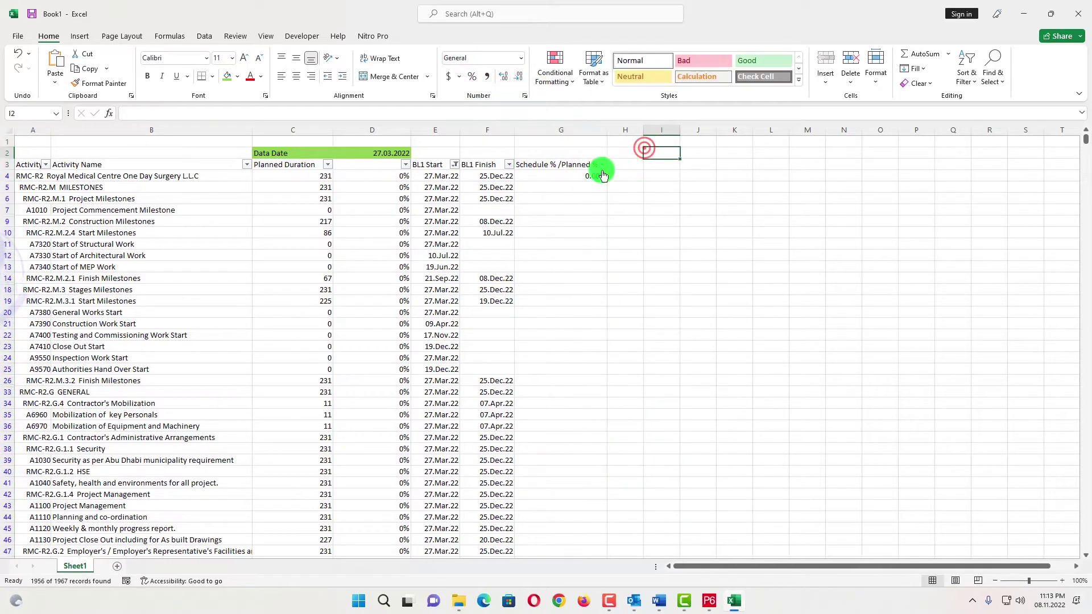
Fill the G4 formula down the Schedule % /Planned % column for all filtered activities
{"action": "left_click", "coordinate": [591, 177]}
{"action": "double_click", "coordinate": [608, 180]}
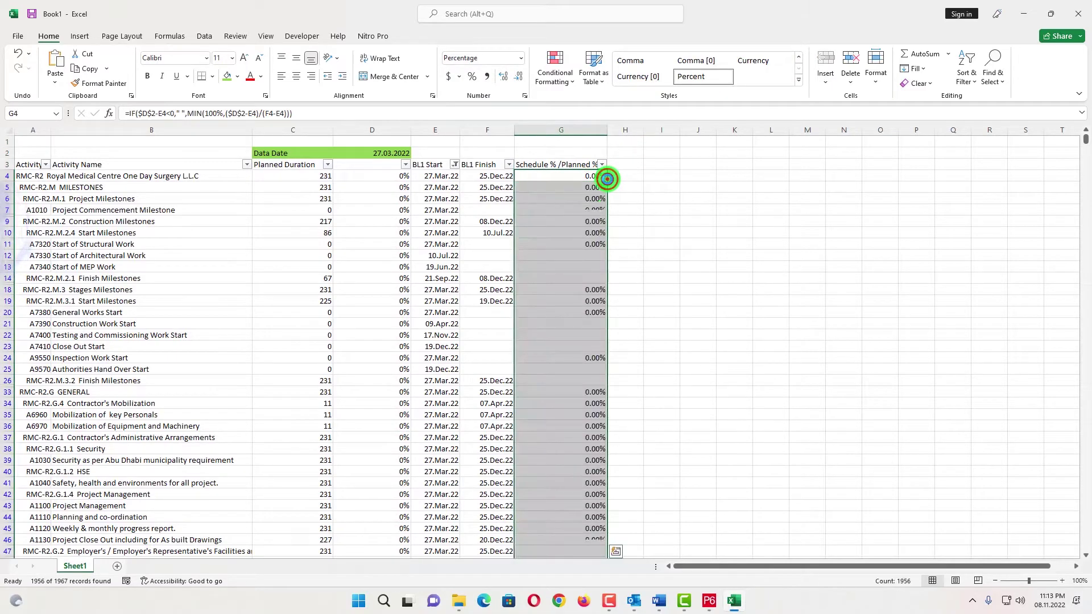
{"action": "scroll", "coordinate": [614, 193], "scroll_direction": "down", "scroll_amount": 15}
{"action": "scroll", "coordinate": [621, 203], "scroll_direction": "up", "scroll_amount": 20}
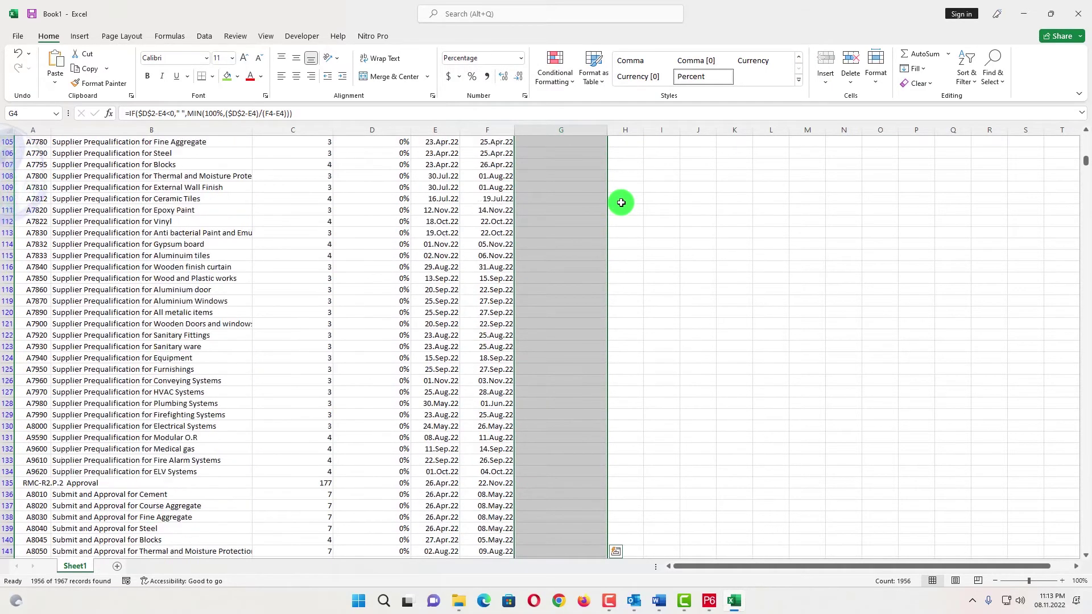
{"action": "left_click", "coordinate": [648, 189]}
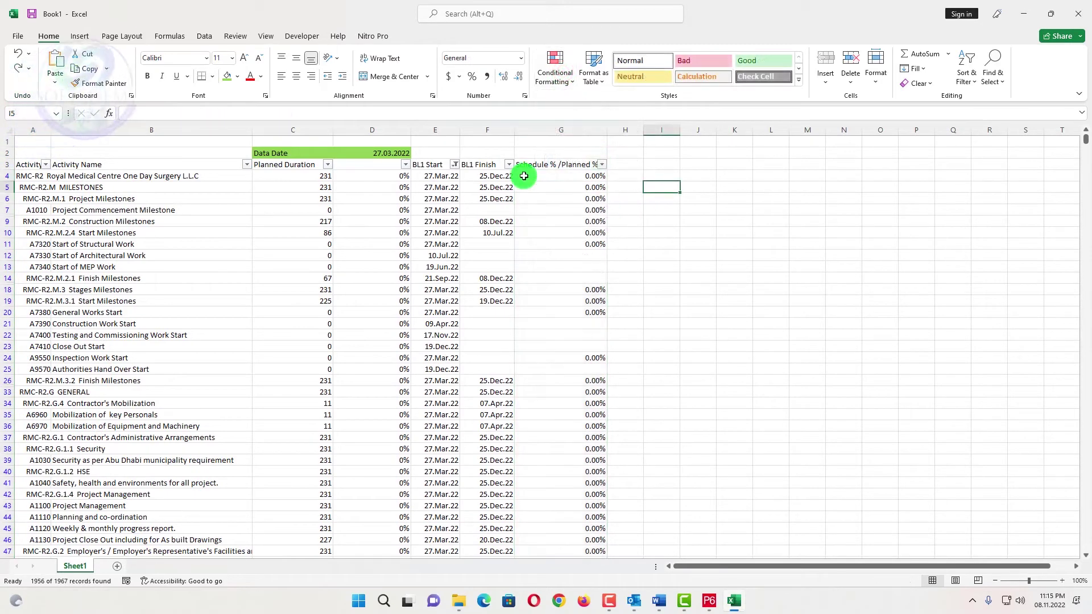
Set the data date in D2 to 27.04.2022
{"action": "scroll", "coordinate": [550, 197], "scroll_direction": "down", "scroll_amount": 5}
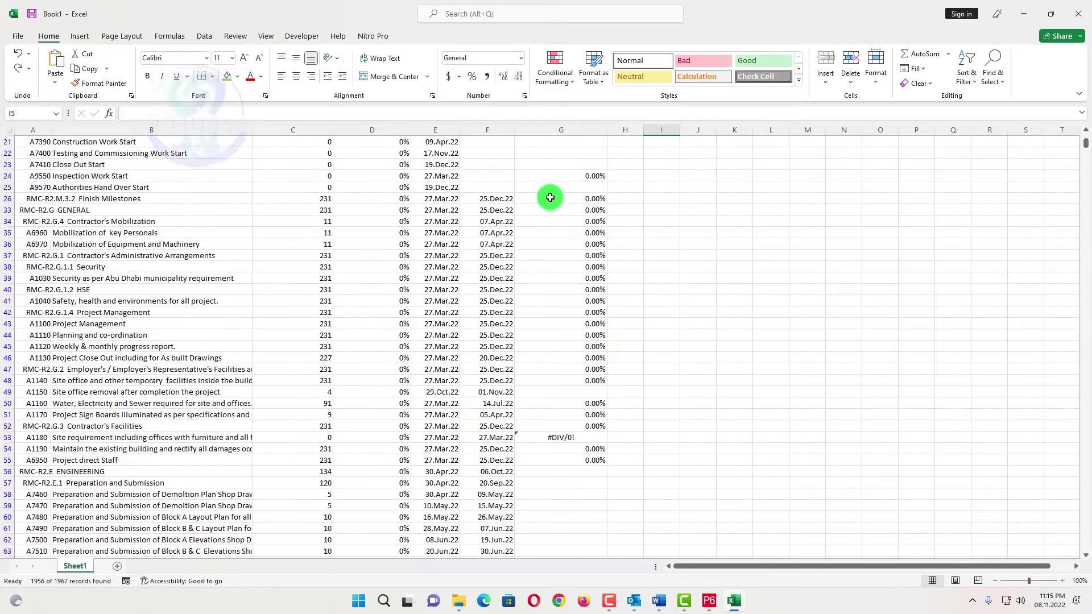
{"action": "scroll", "coordinate": [550, 198], "scroll_direction": "down", "scroll_amount": 3}
{"action": "scroll", "coordinate": [553, 205], "scroll_direction": "up", "scroll_amount": 10}
{"action": "left_click", "coordinate": [379, 153]}
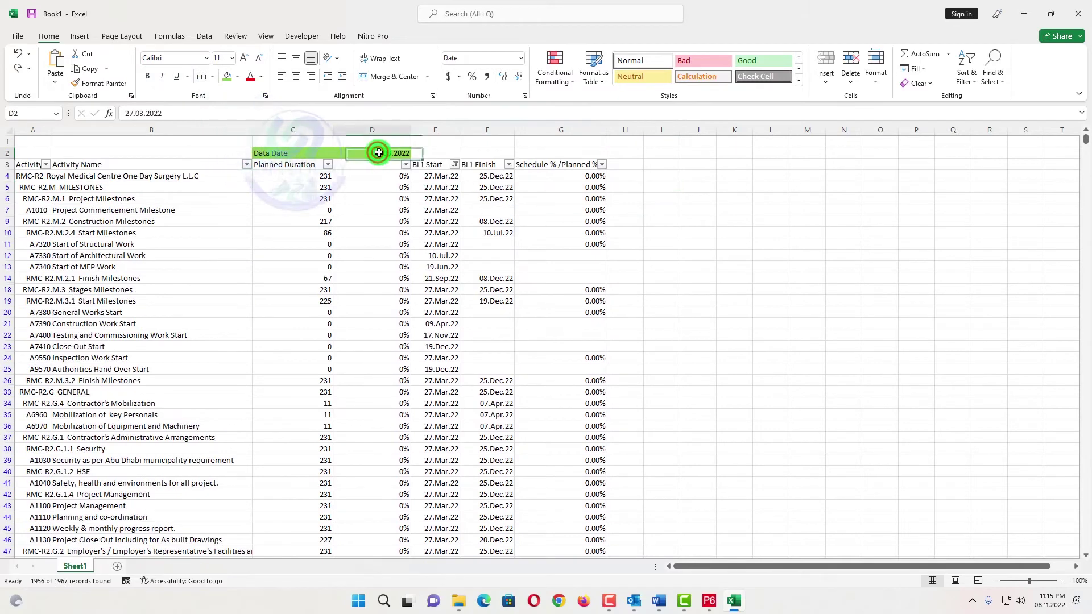
{"action": "left_click", "coordinate": [142, 113]}
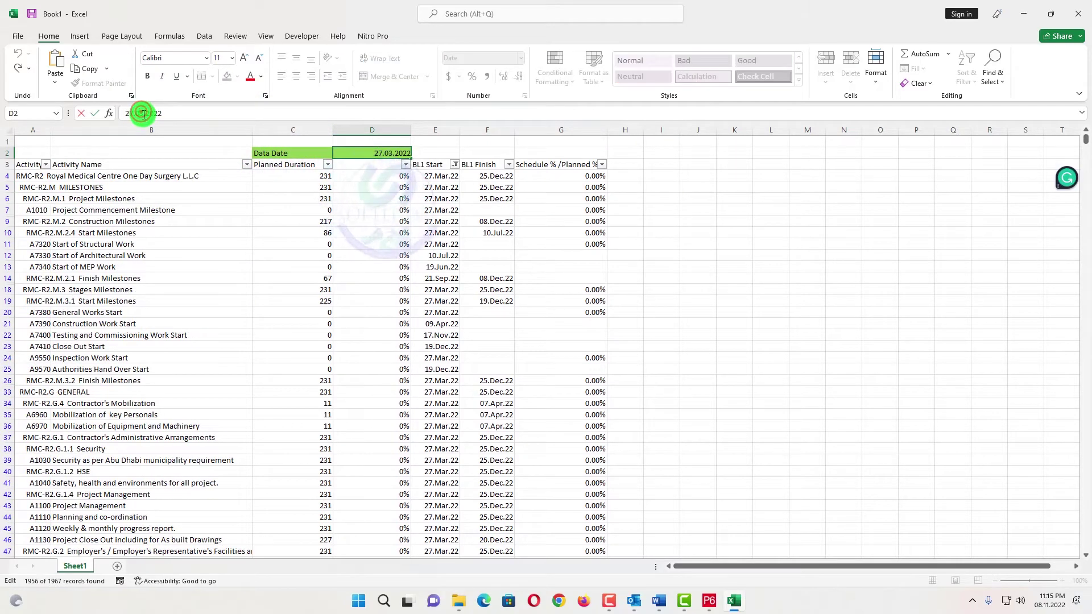
{"action": "key", "text": "BackSpace"}
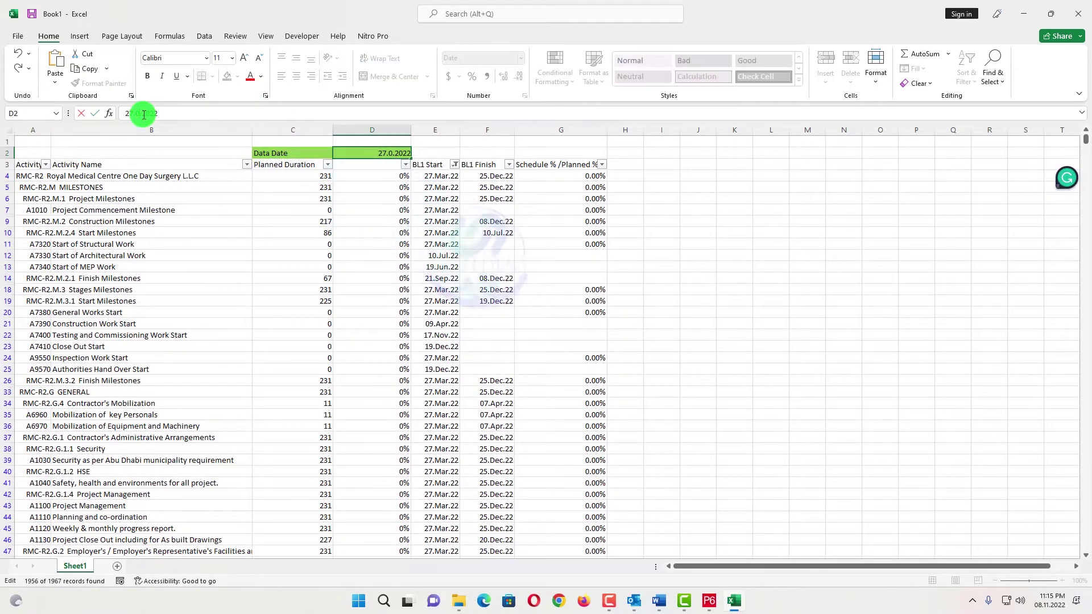
{"action": "type", "text": "4"}
{"action": "key", "text": "Return"}
Examine the recalculated Schedule % /Planned % values in column G against the activities' baseline start and finish dates
{"action": "scroll", "coordinate": [549, 256], "scroll_direction": "down", "scroll_amount": 5}
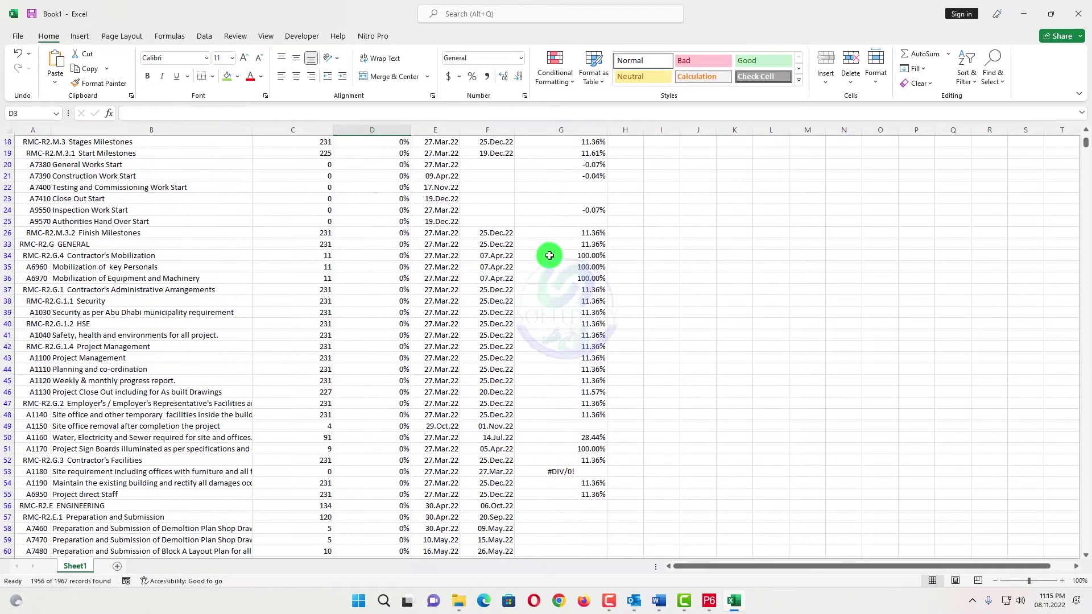
{"action": "scroll", "coordinate": [552, 268], "scroll_direction": "up", "scroll_amount": 5}
{"action": "scroll", "coordinate": [565, 264], "scroll_direction": "down", "scroll_amount": 6}
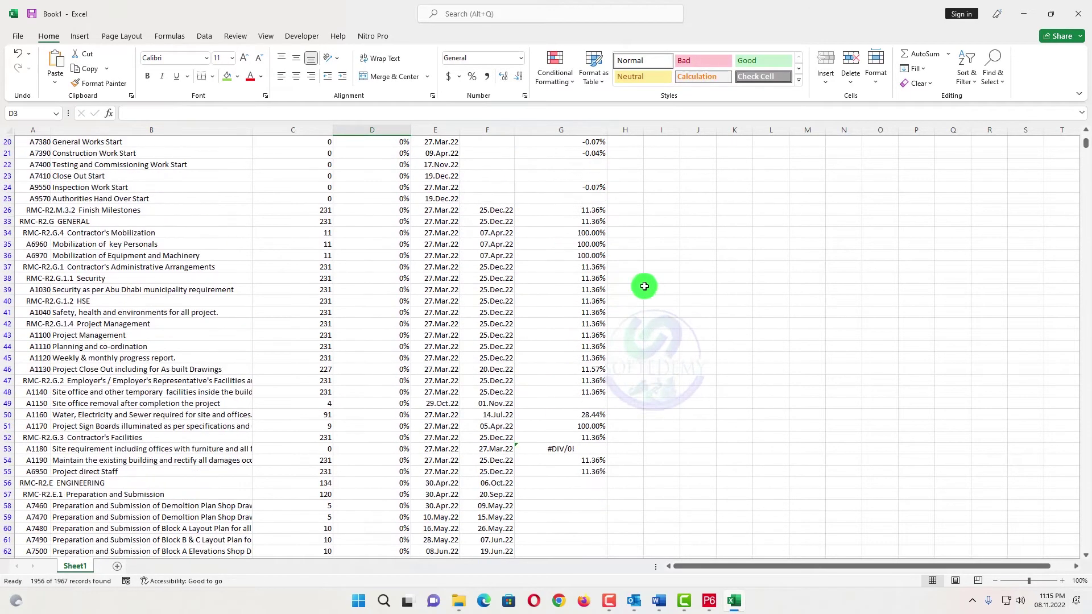
{"action": "scroll", "coordinate": [569, 285], "scroll_direction": "up", "scroll_amount": 6}
{"action": "scroll", "coordinate": [586, 228], "scroll_direction": "down", "scroll_amount": 7}
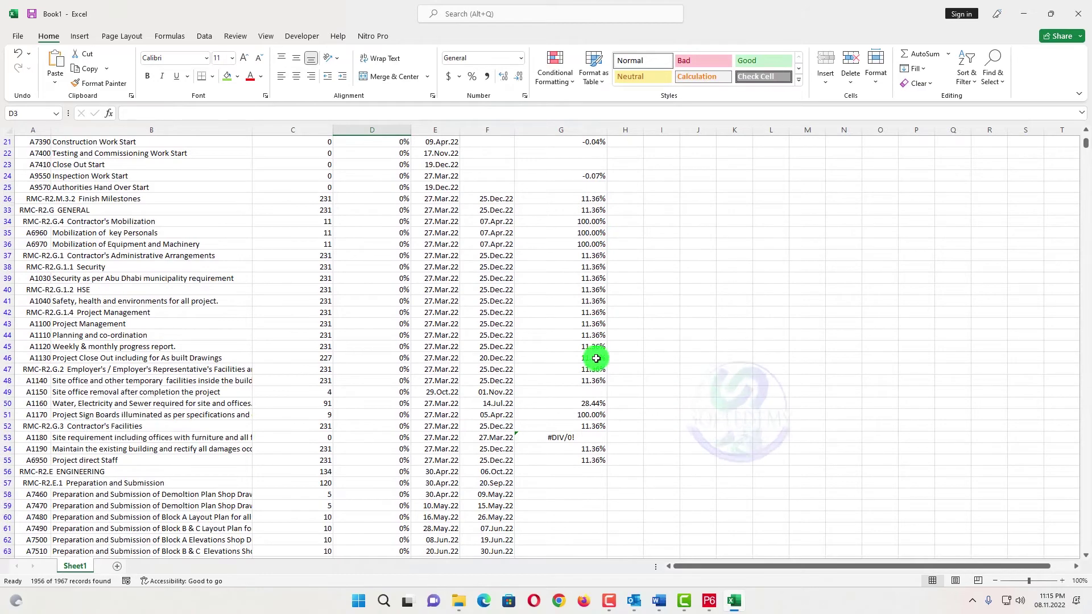
{"action": "scroll", "coordinate": [599, 341], "scroll_direction": "down", "scroll_amount": 5}
{"action": "scroll", "coordinate": [600, 329], "scroll_direction": "up", "scroll_amount": 6}
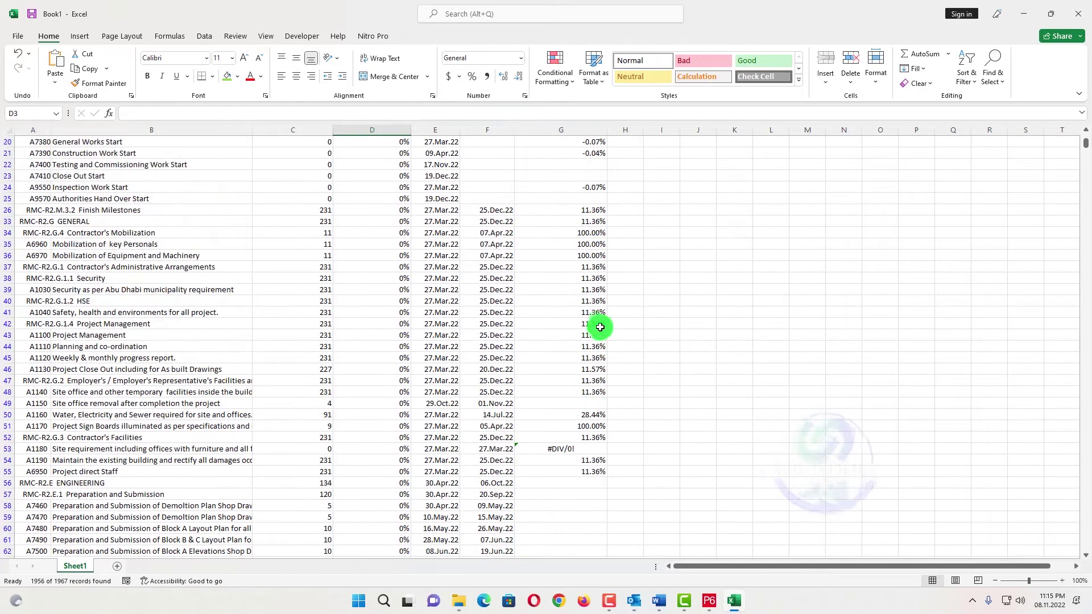
{"action": "scroll", "coordinate": [592, 273], "scroll_direction": "up", "scroll_amount": 6}
{"action": "scroll", "coordinate": [600, 244], "scroll_direction": "down", "scroll_amount": 14}
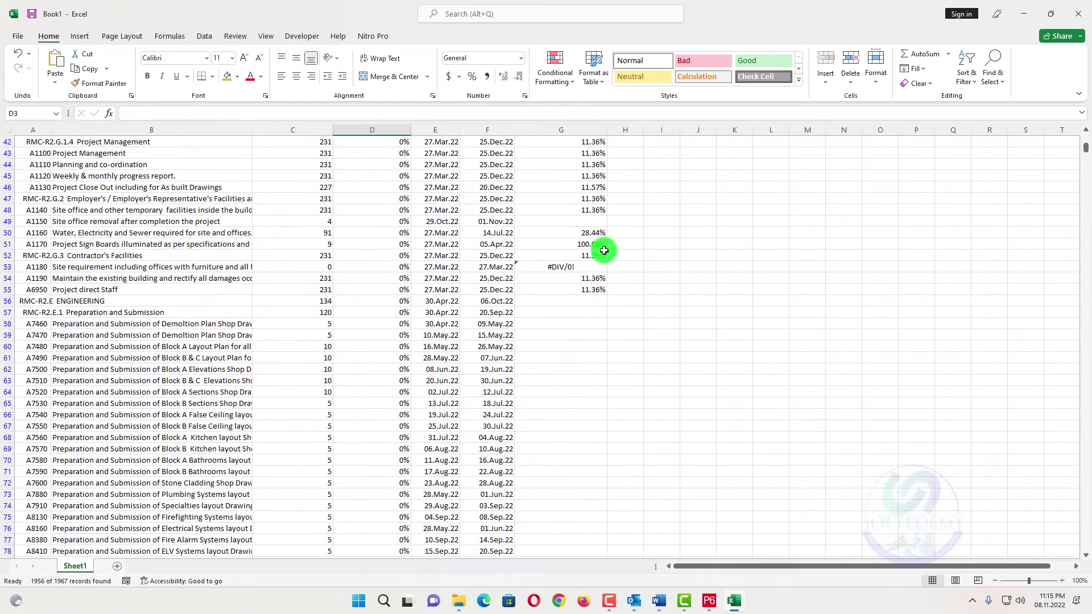
{"action": "scroll", "coordinate": [580, 239], "scroll_direction": "up", "scroll_amount": 11}
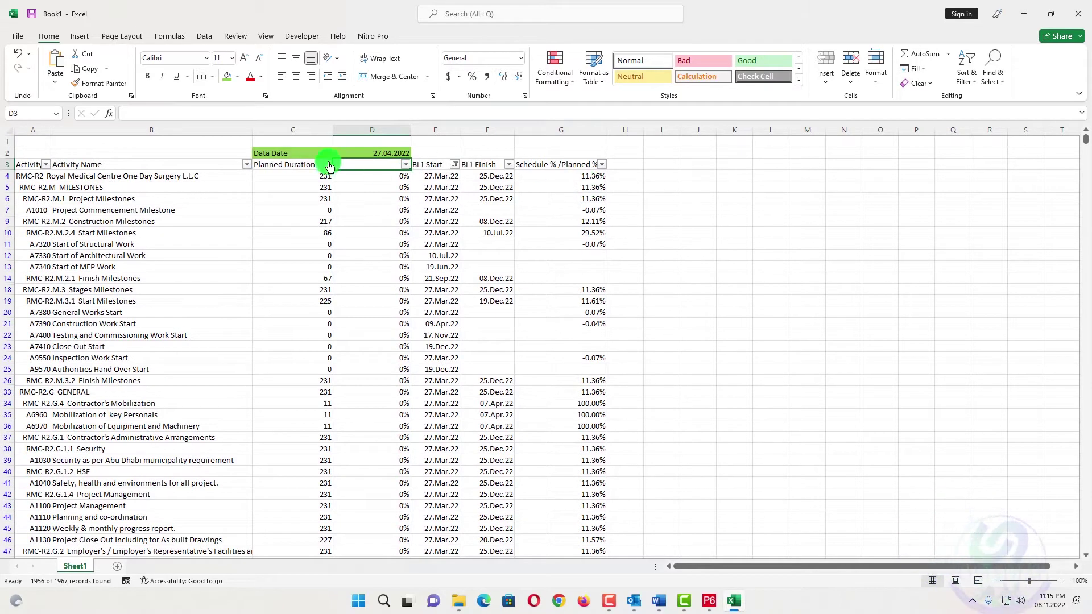
Set the data date in D2 to 27.05.2022 and review the recalculated Schedule % /Planned % values down the activity list
{"action": "left_click", "coordinate": [388, 152]}
{"action": "left_click", "coordinate": [135, 114]}
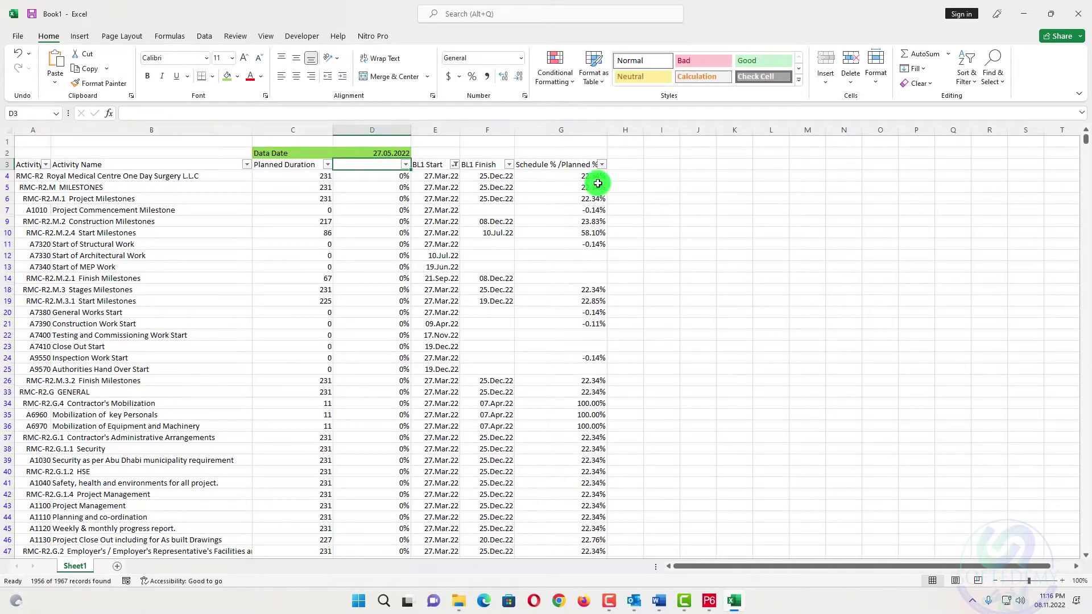
{"action": "scroll", "coordinate": [598, 183], "scroll_direction": "down", "scroll_amount": 10}
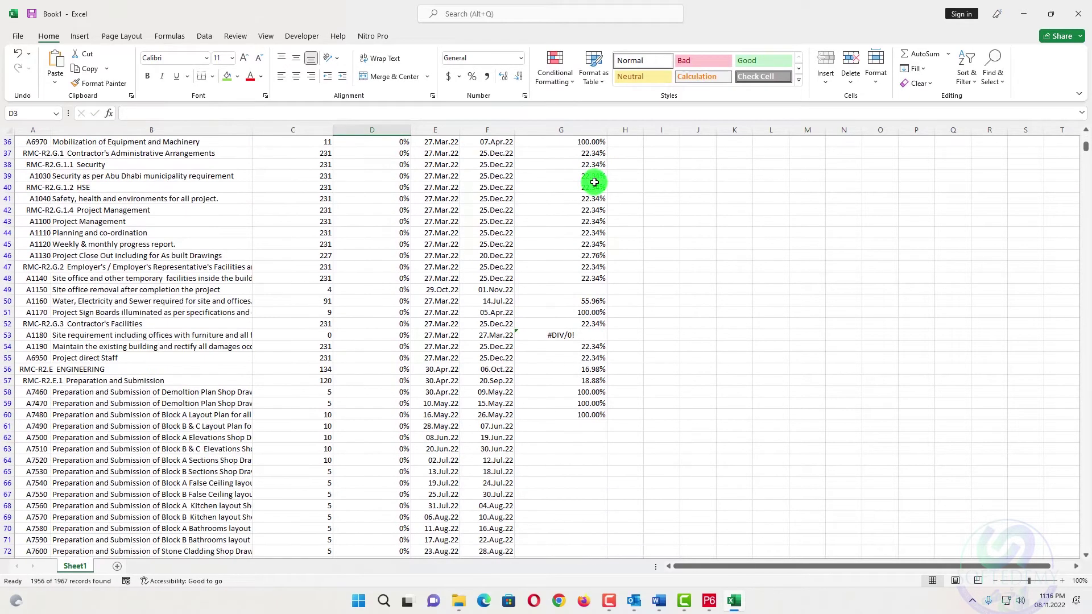
{"action": "scroll", "coordinate": [576, 415], "scroll_direction": "up", "scroll_amount": 4}
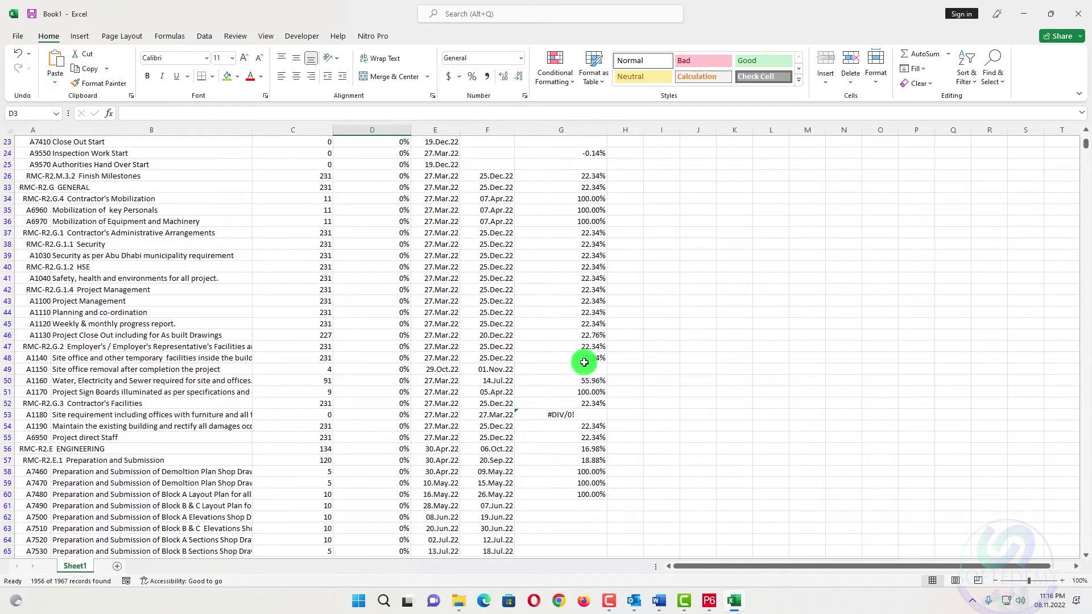
{"action": "scroll", "coordinate": [543, 461], "scroll_direction": "down", "scroll_amount": 3}
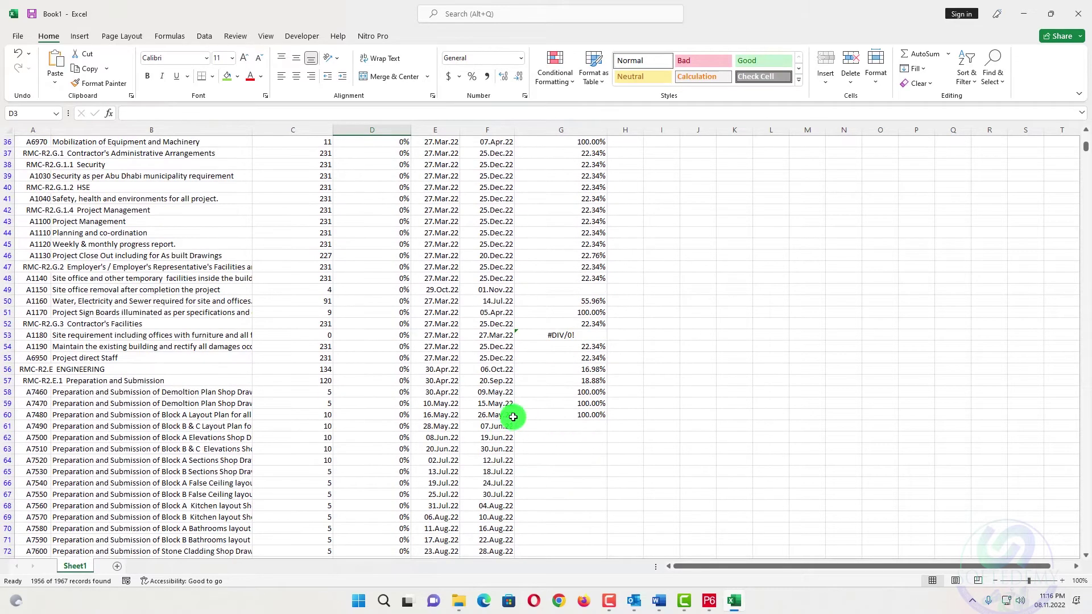
{"action": "scroll", "coordinate": [513, 417], "scroll_direction": "up", "scroll_amount": 8}
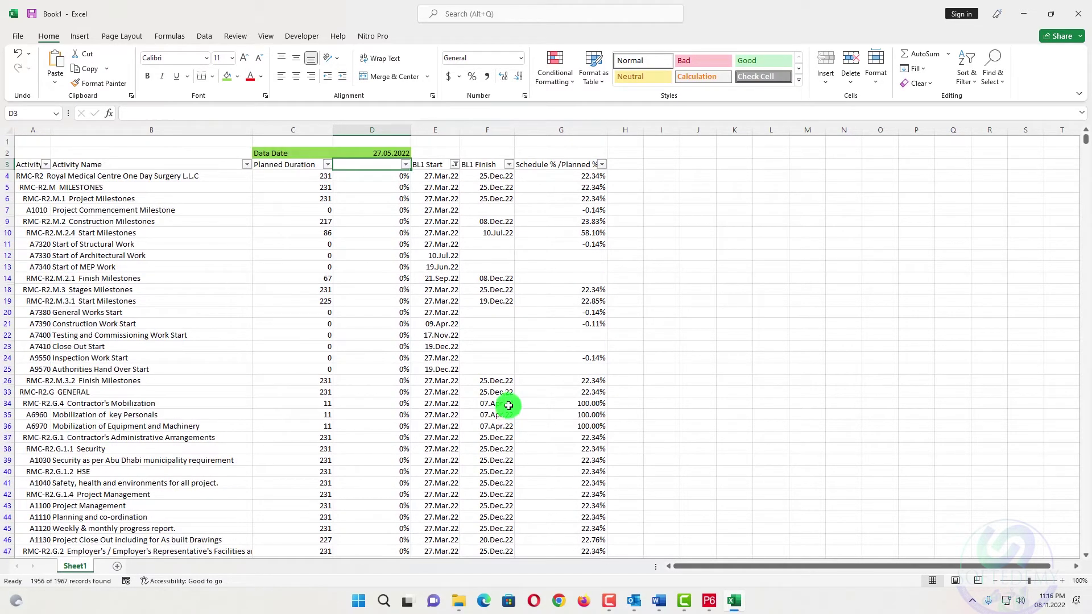
{"action": "left_click", "coordinate": [294, 265]}
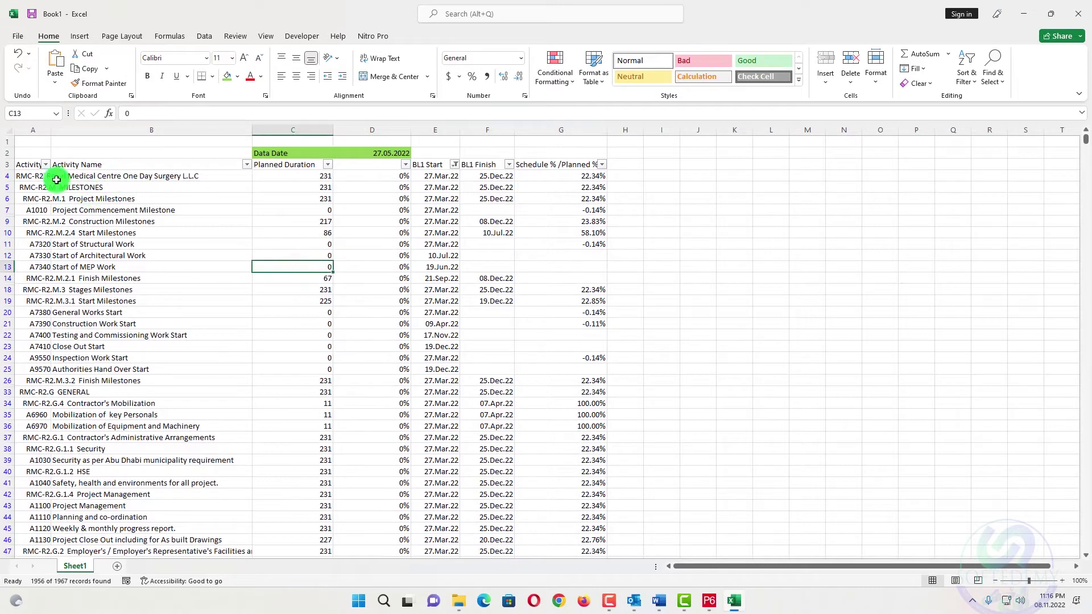
{"action": "scroll", "coordinate": [397, 378], "scroll_direction": "down", "scroll_amount": 9}
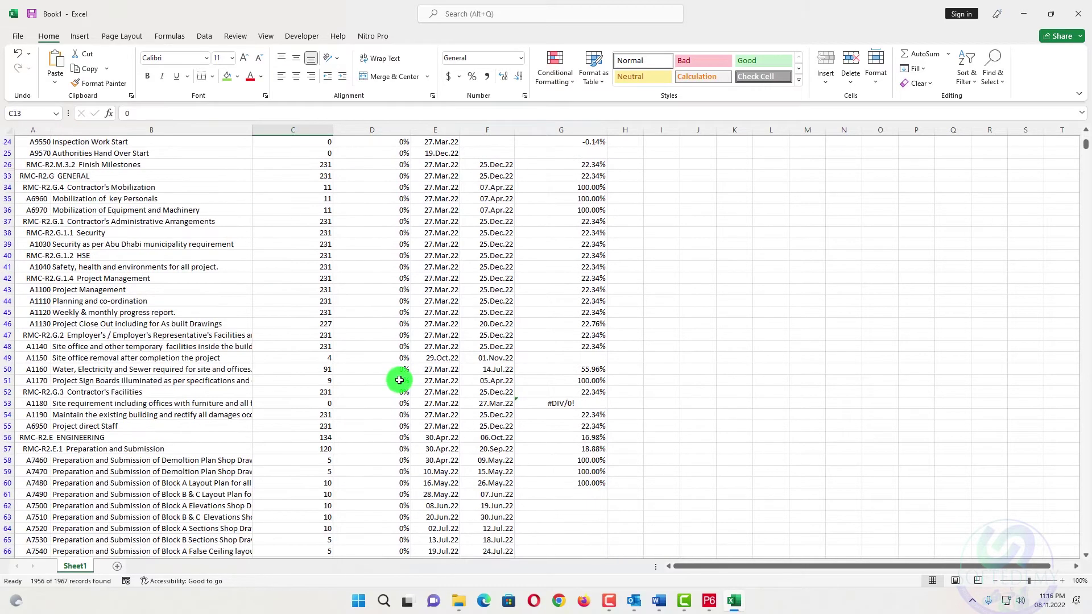
{"action": "scroll", "coordinate": [370, 378], "scroll_direction": "up", "scroll_amount": 9}
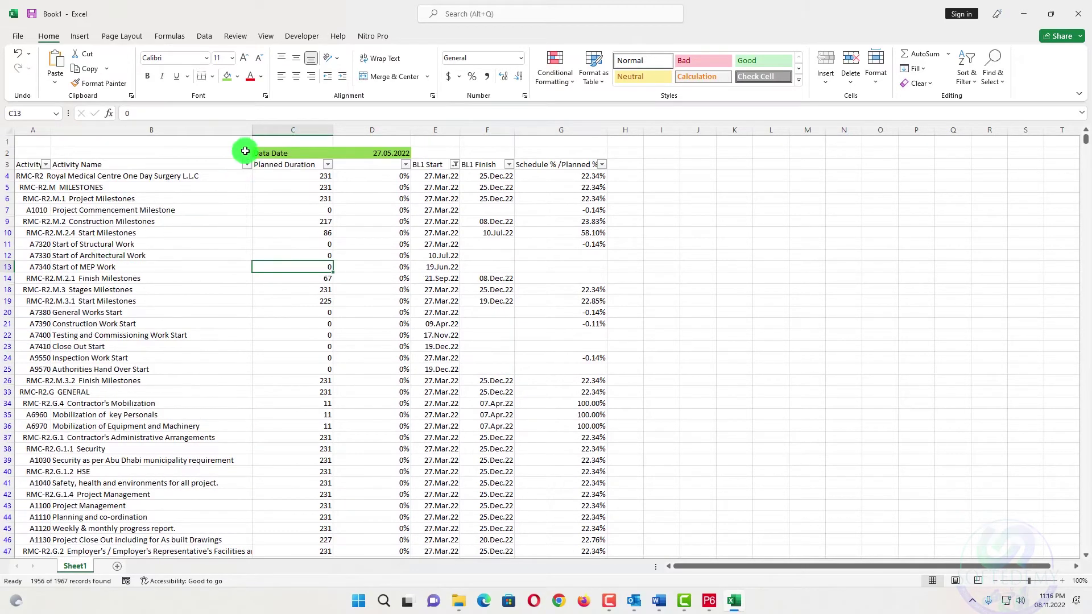
Widen the Activity Name column so the long activity names fit
{"action": "left_click_drag", "start_coordinate": [253, 129], "coordinate": [500, 151]}
{"action": "left_click", "coordinate": [546, 187]}
{"action": "left_click", "coordinate": [775, 188]}
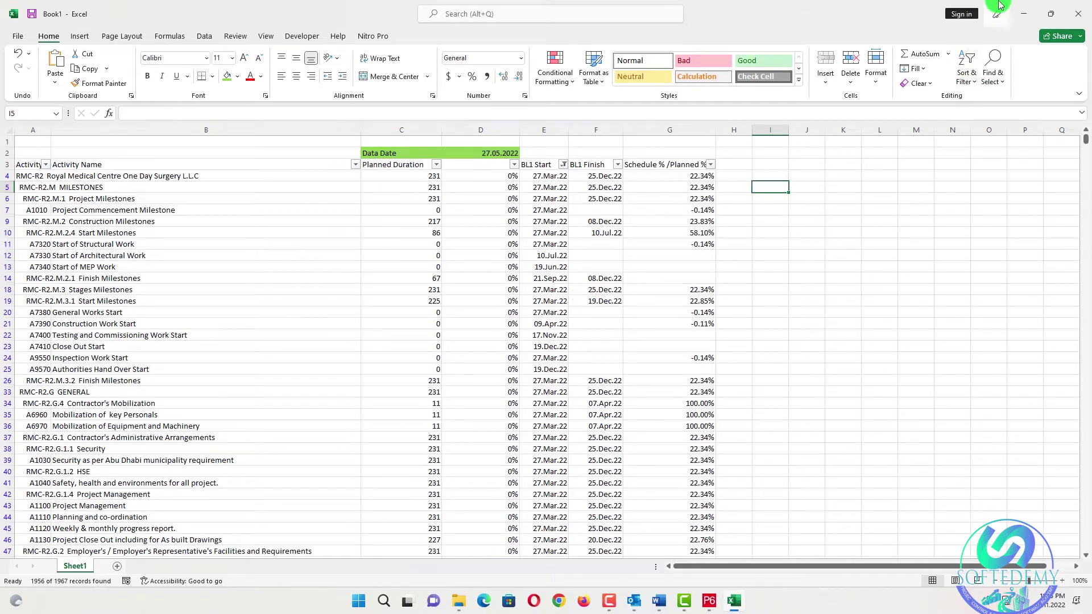
Minimise the open windows, open the Schedule Analyzer workbook from the desktop and show its Dashboard sheet
{"action": "left_click", "coordinate": [1019, 8]}
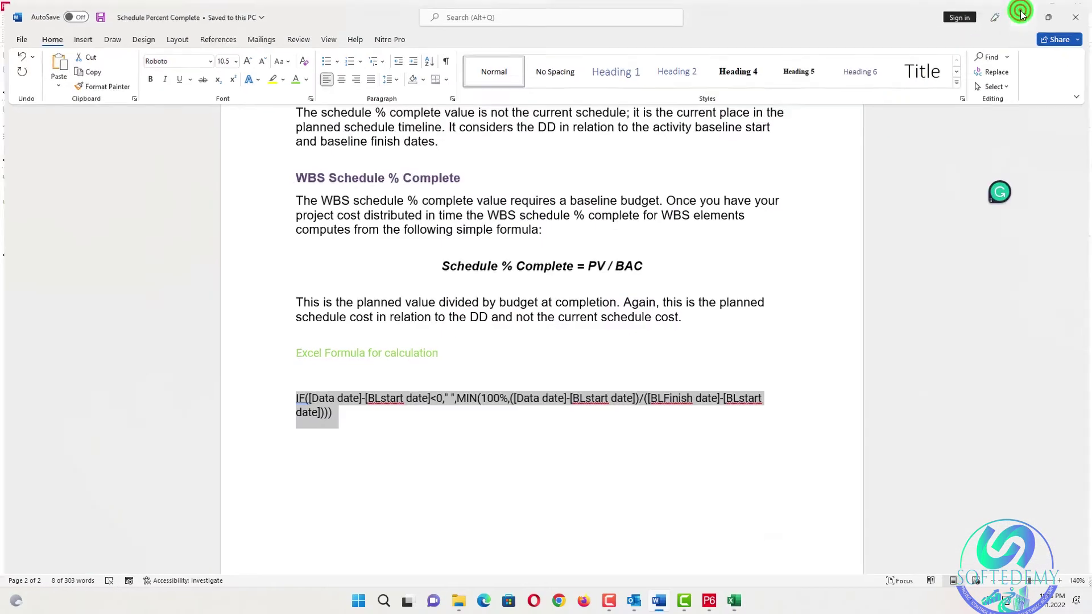
{"action": "left_click", "coordinate": [1024, 13]}
{"action": "left_click", "coordinate": [1031, 7]}
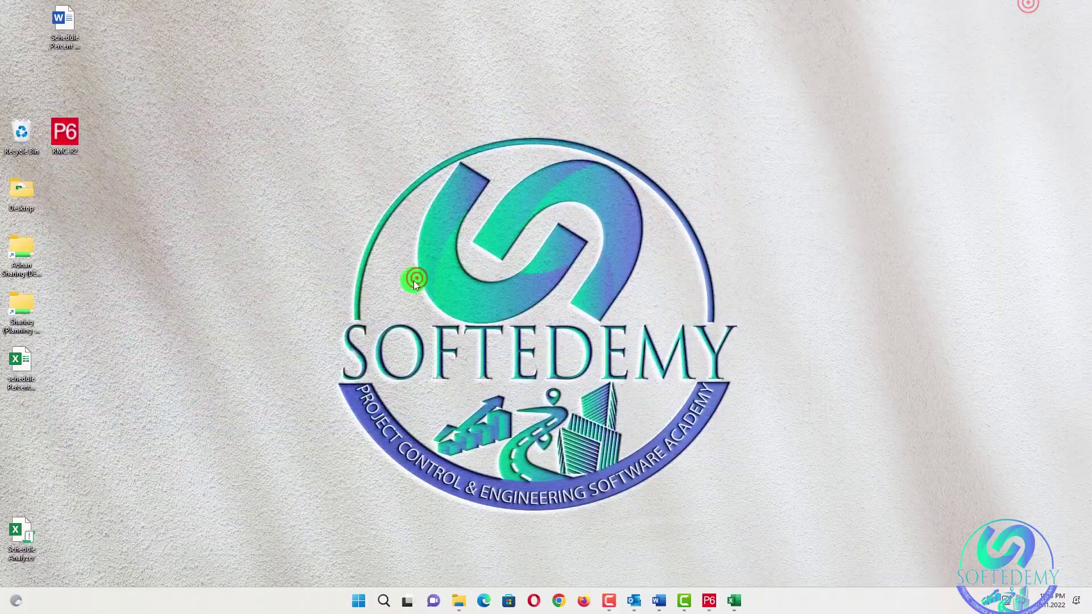
{"action": "double_click", "coordinate": [25, 532]}
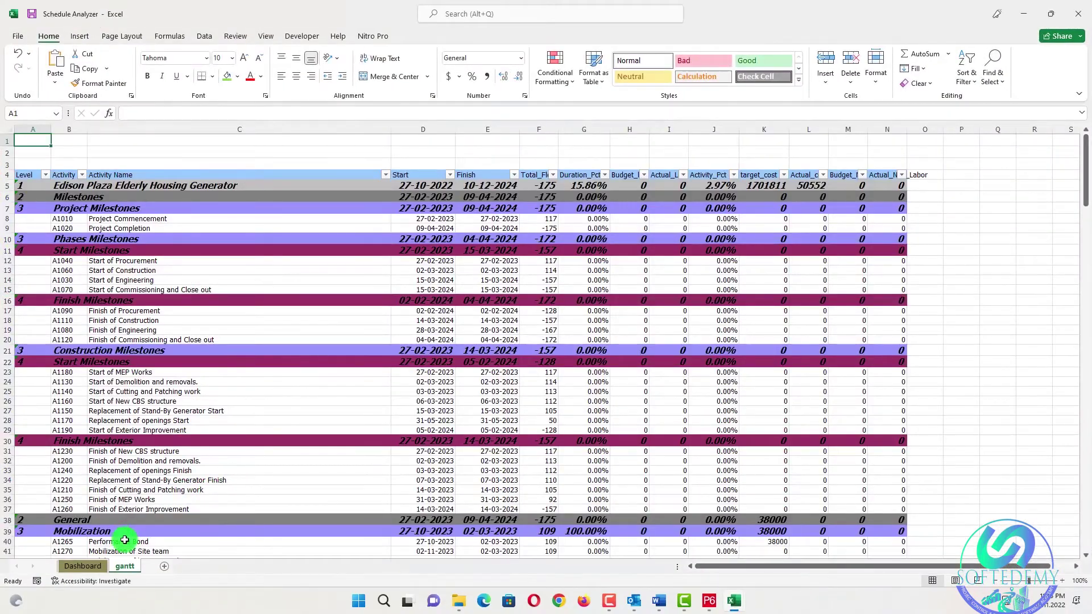
{"action": "left_click", "coordinate": [98, 567]}
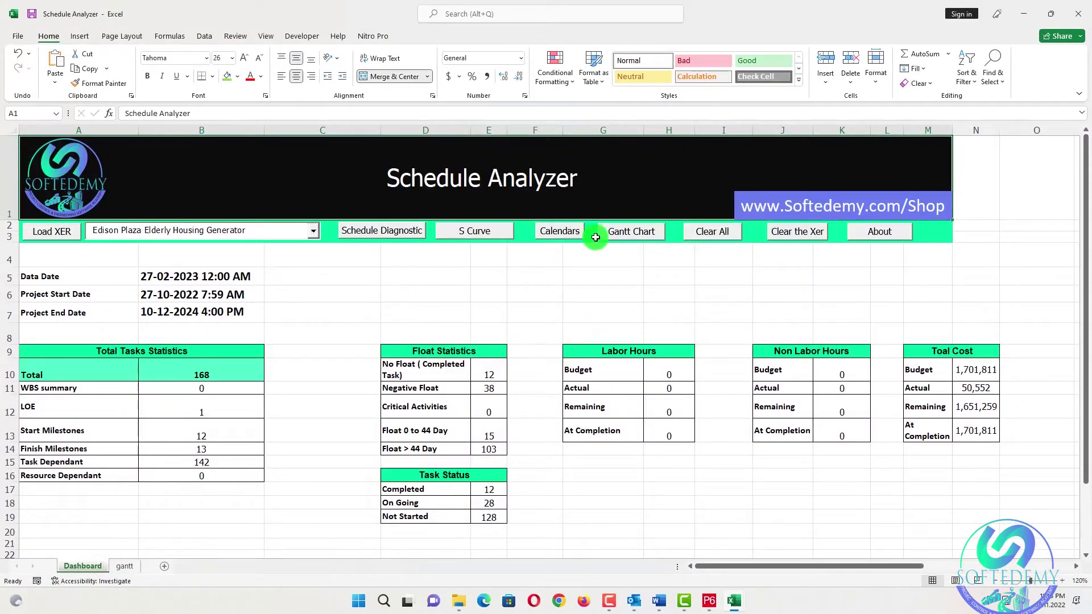
Replace the dashboard's existing data with the Royal Medical Centre One Day Surgery L.L.C project from the RMC-R2 XER file
{"action": "left_click", "coordinate": [716, 234]}
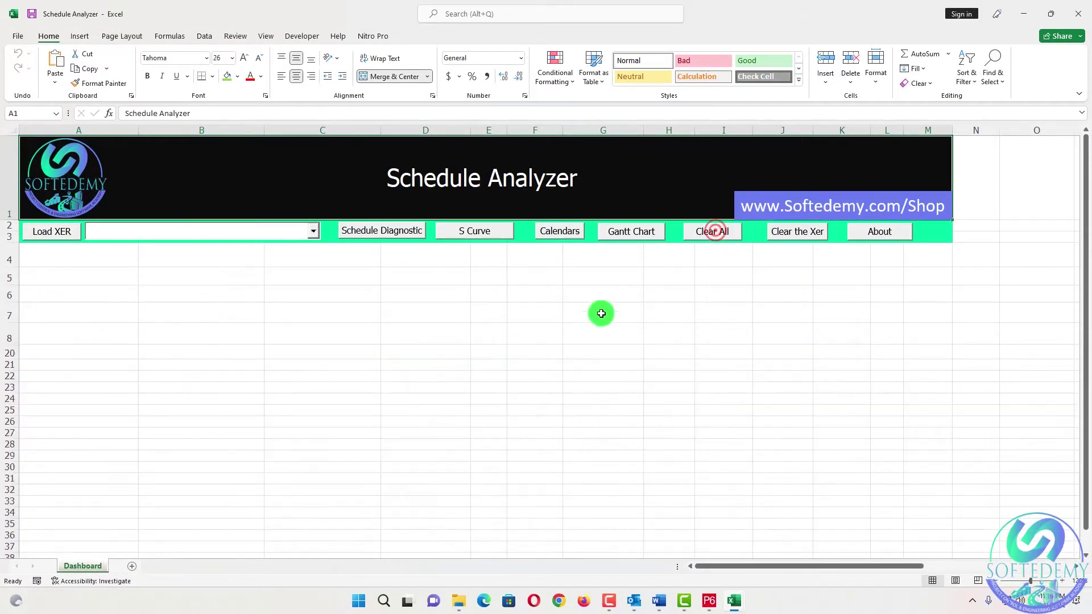
{"action": "left_click", "coordinate": [36, 237]}
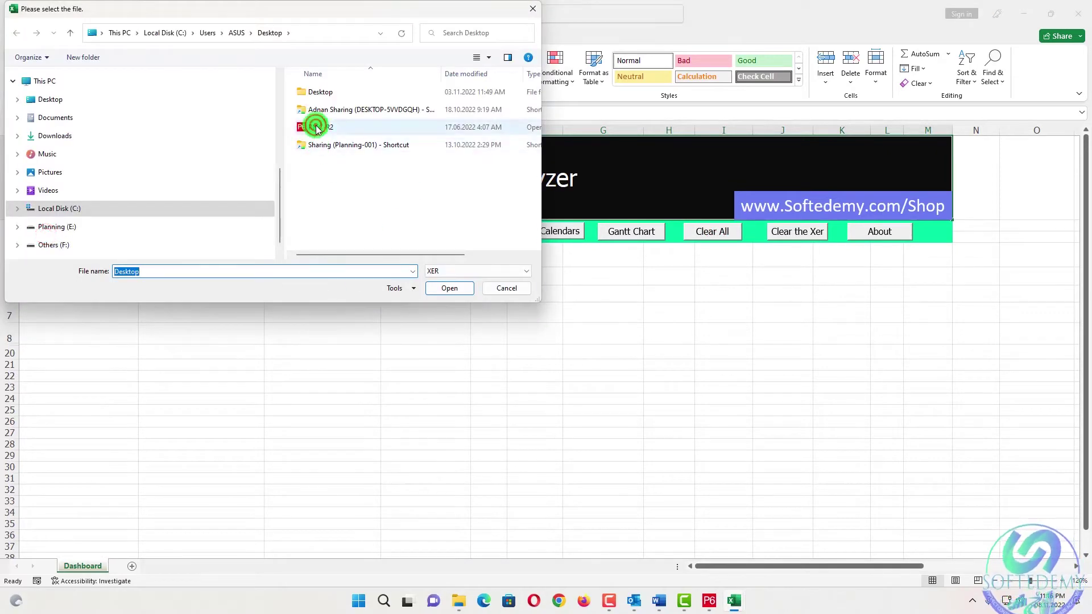
{"action": "left_click", "coordinate": [317, 127]}
{"action": "left_click", "coordinate": [449, 289]}
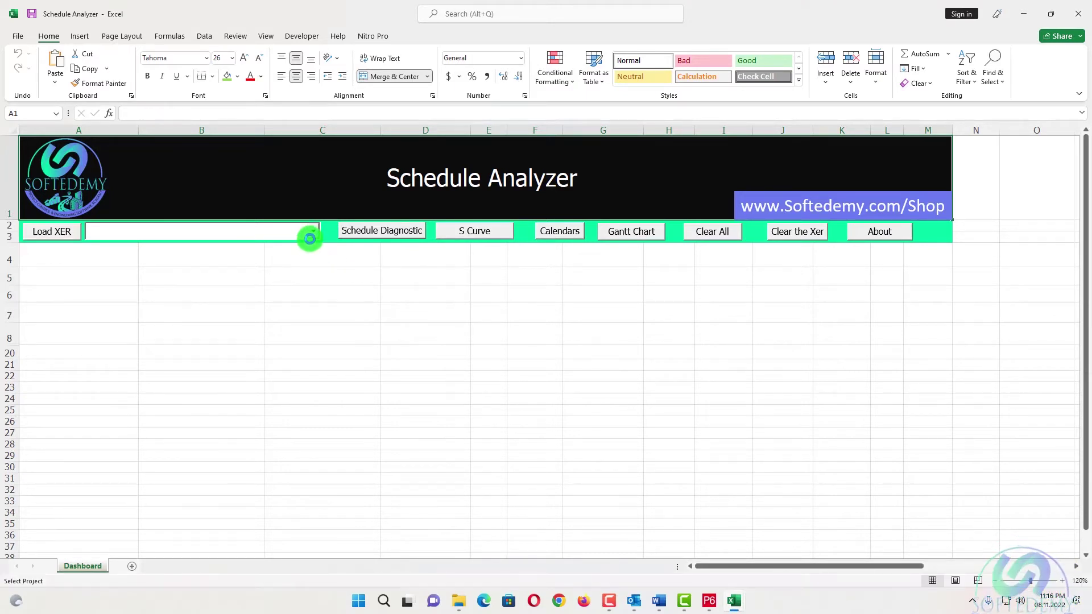
{"action": "left_click", "coordinate": [311, 235]}
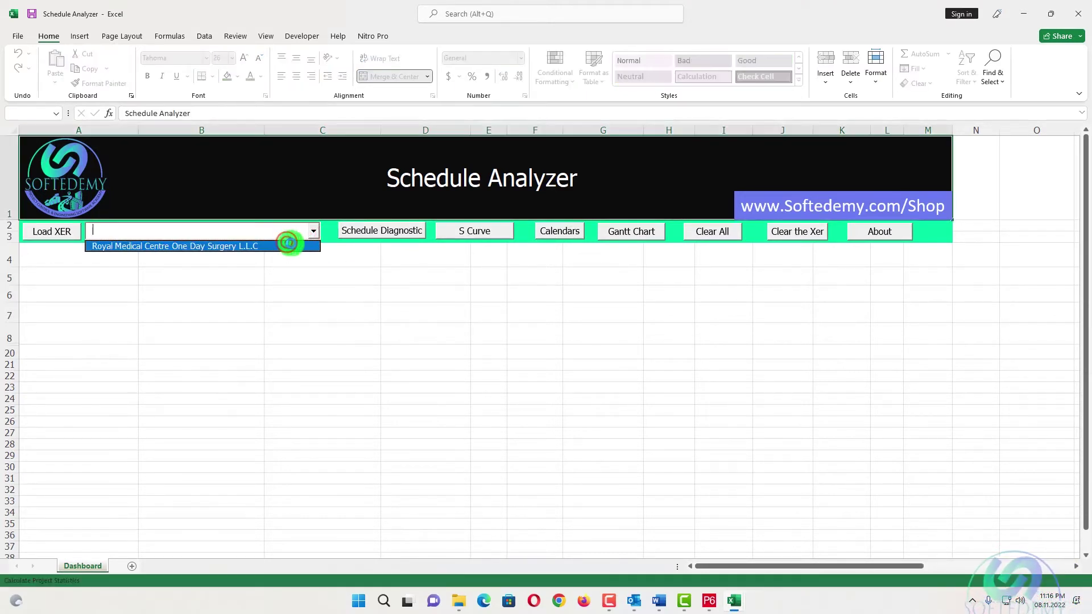
{"action": "left_click", "coordinate": [288, 245]}
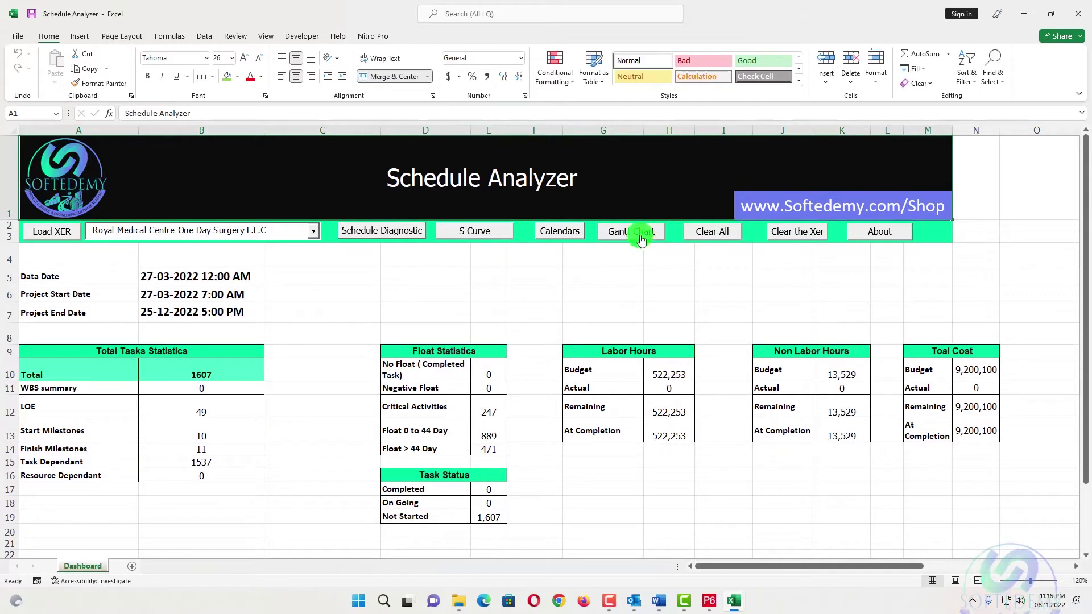
Turn off Only Tasks in the Gantt Chart options and bring up the column selection
{"action": "left_click", "coordinate": [640, 236]}
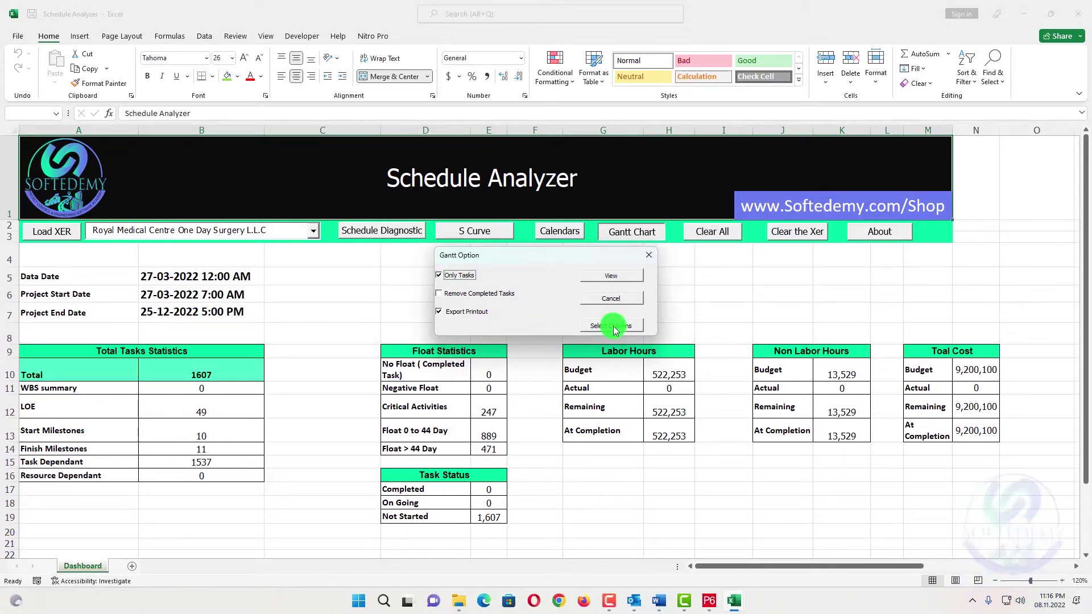
{"action": "left_click", "coordinate": [459, 275]}
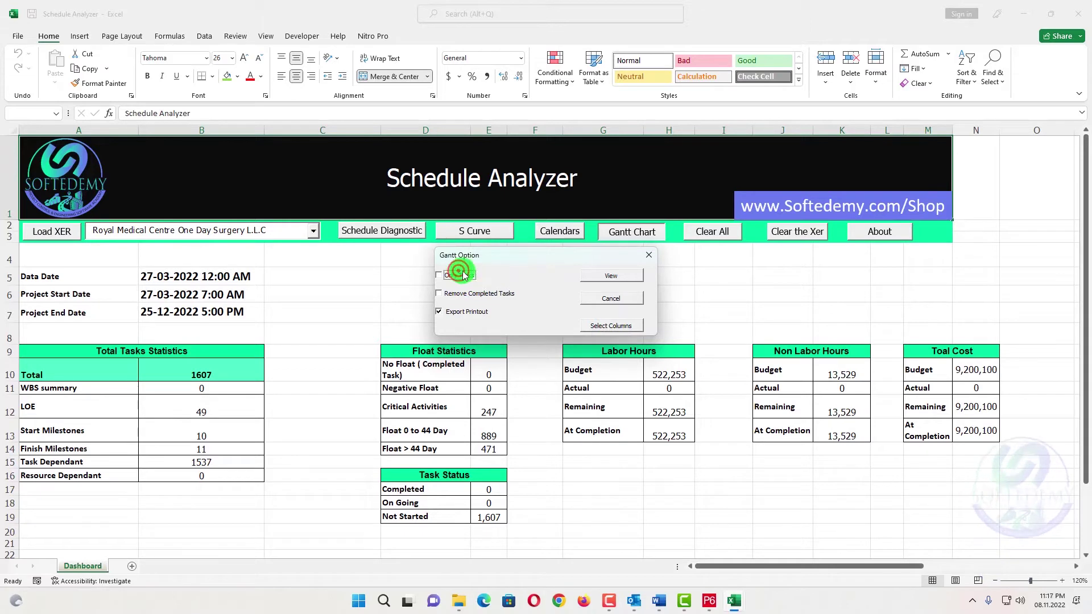
{"action": "left_click", "coordinate": [610, 326]}
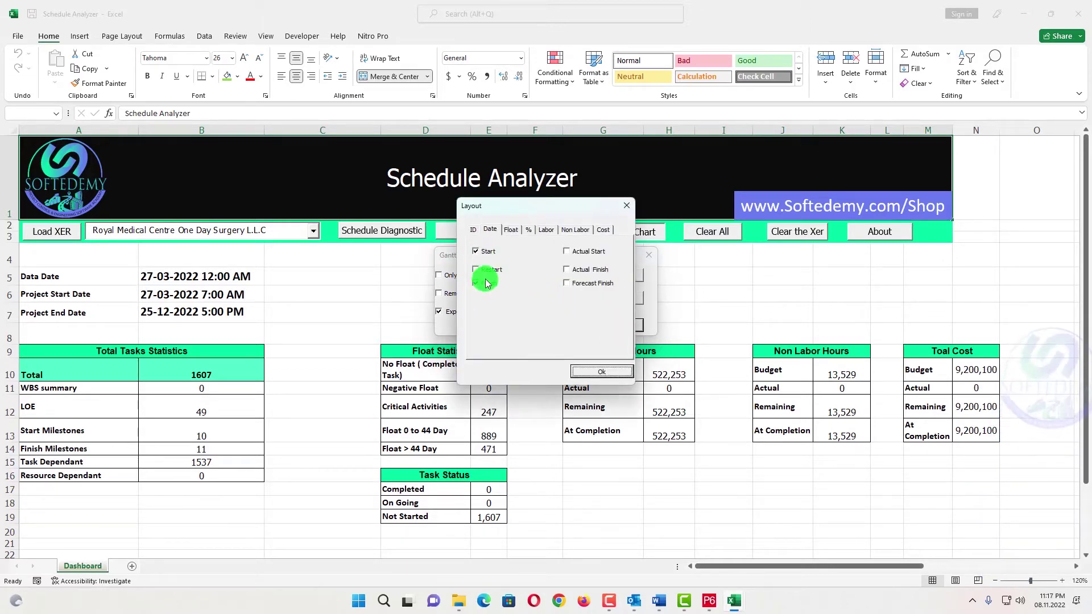
Keep the activity ID columns and remove the total float and percentage columns from the Gantt chart layout
{"action": "left_click", "coordinate": [479, 230]}
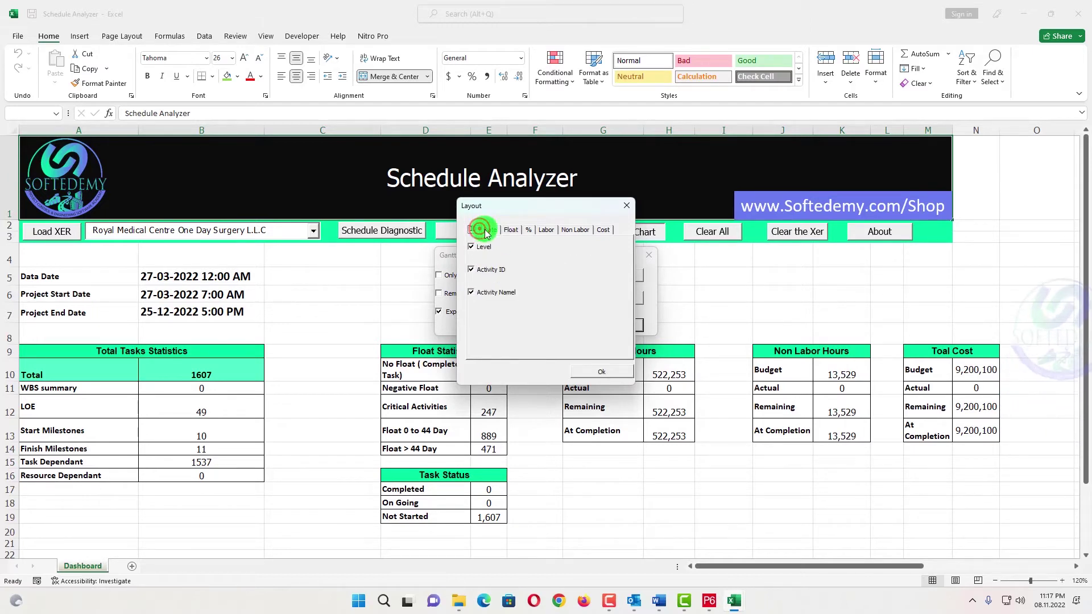
{"action": "left_click", "coordinate": [491, 230]}
{"action": "left_click", "coordinate": [508, 230]}
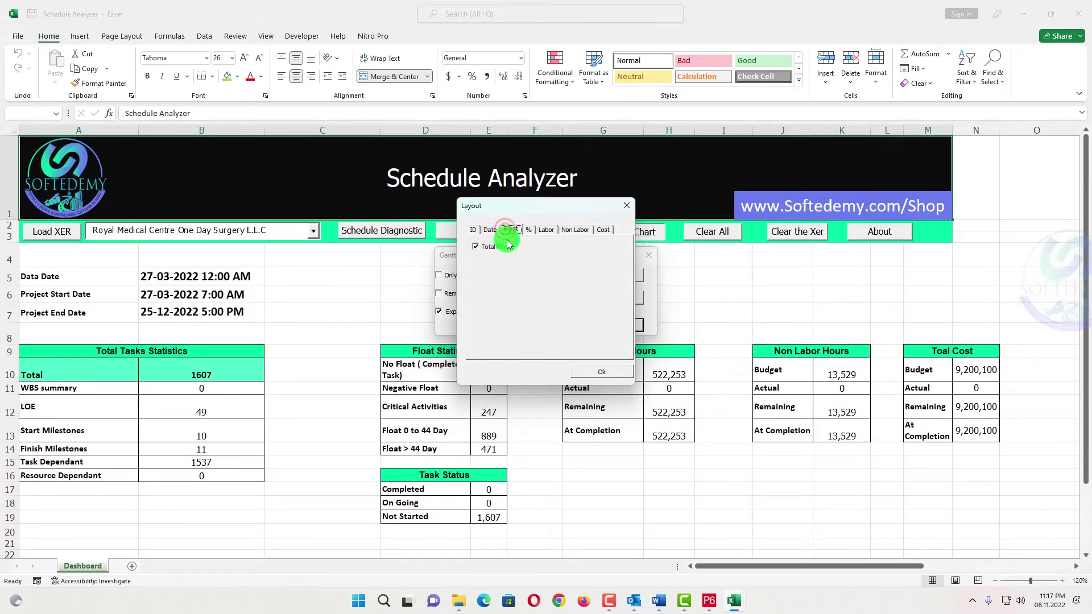
{"action": "left_click", "coordinate": [496, 248]}
{"action": "left_click", "coordinate": [529, 229]}
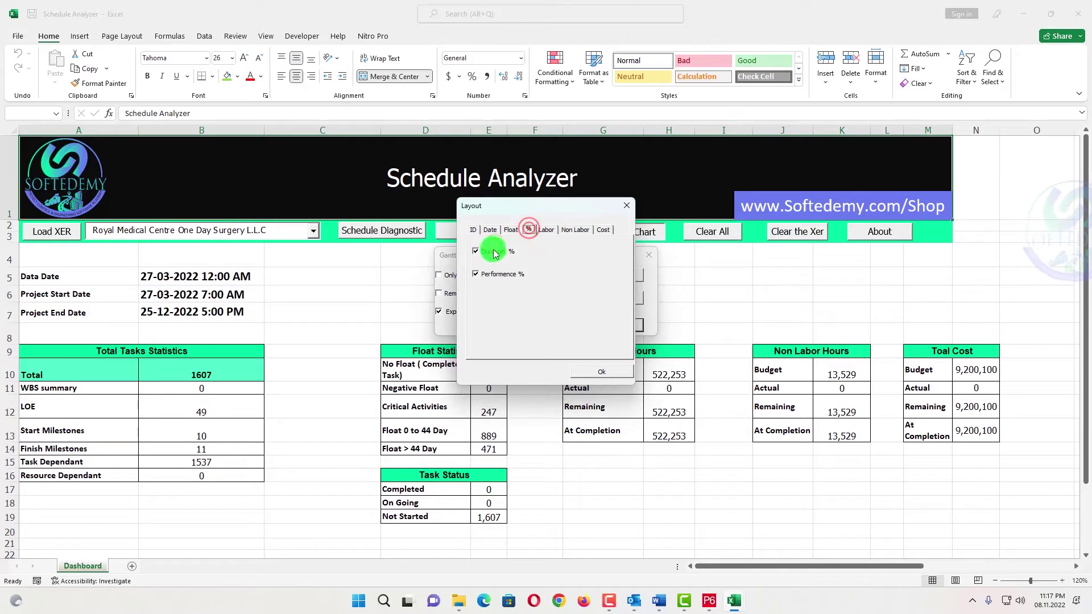
{"action": "left_click", "coordinate": [492, 250]}
Remove the Budget and Actual columns for labor, non-labor and cost from the Gantt chart layout
{"action": "left_click", "coordinate": [546, 230]}
{"action": "left_click", "coordinate": [484, 262]}
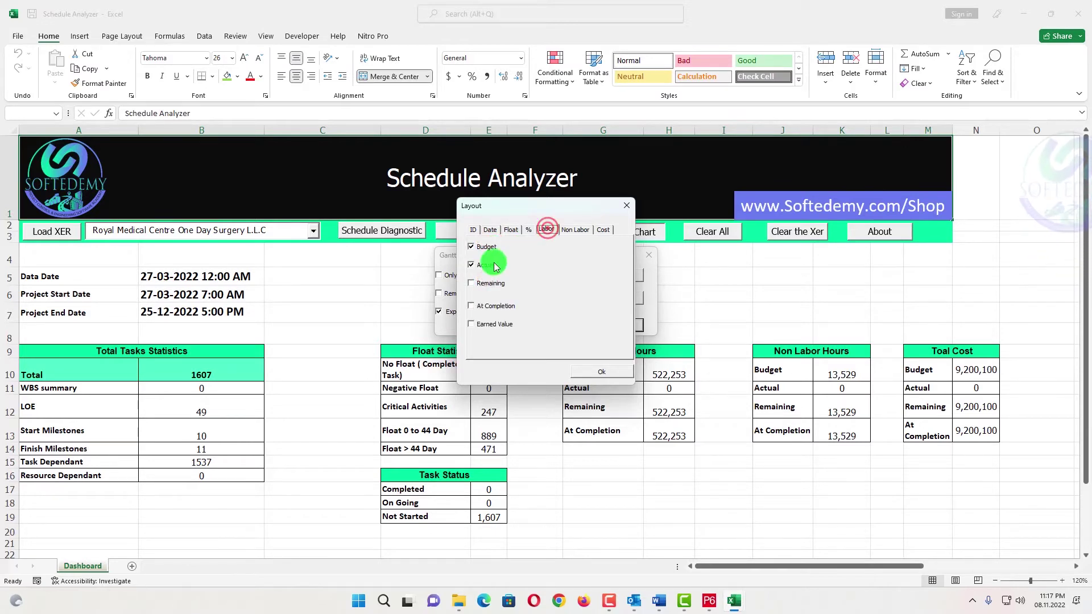
{"action": "left_click", "coordinate": [483, 247]}
{"action": "left_click", "coordinate": [575, 230]}
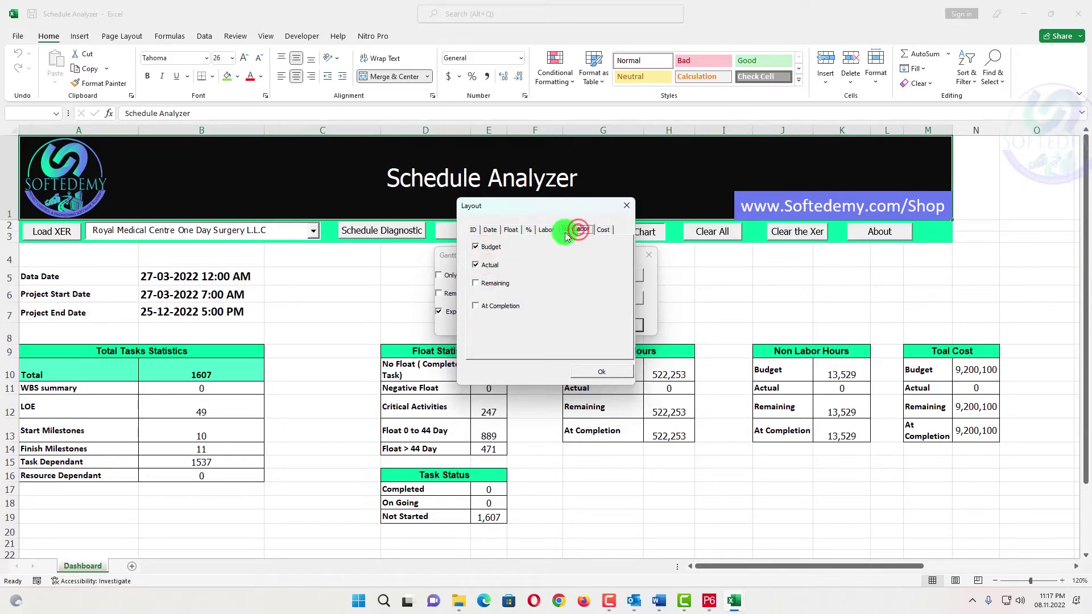
{"action": "left_click", "coordinate": [494, 248]}
{"action": "left_click", "coordinate": [602, 229]}
{"action": "left_click", "coordinate": [491, 250]}
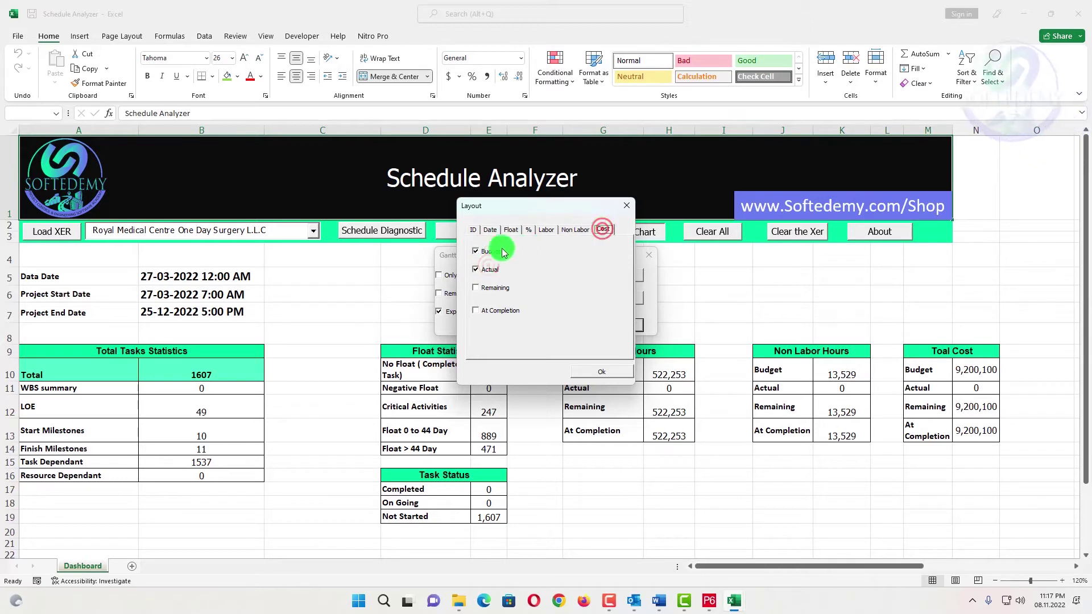
{"action": "left_click", "coordinate": [485, 270]}
Accept the column selection and generate the Gantt chart sheet
{"action": "left_click", "coordinate": [589, 369]}
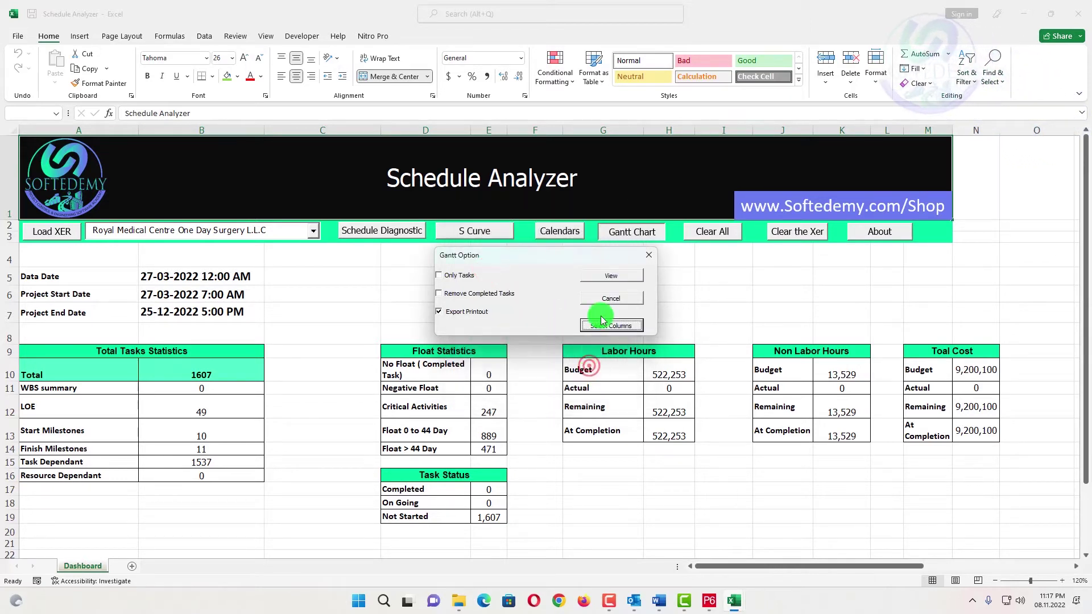
{"action": "left_click", "coordinate": [626, 273]}
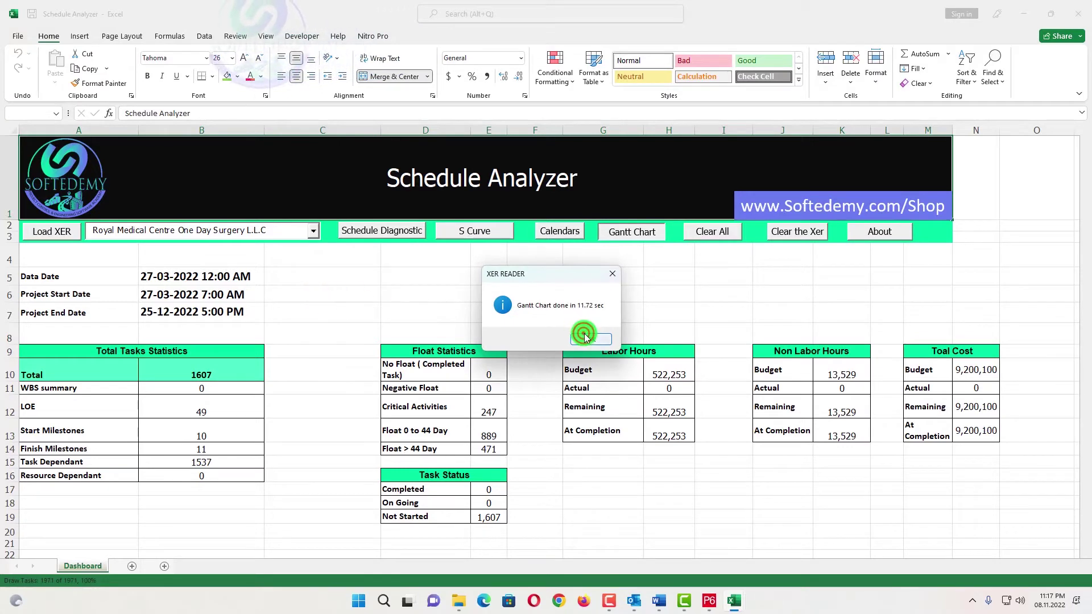
{"action": "left_click", "coordinate": [581, 338]}
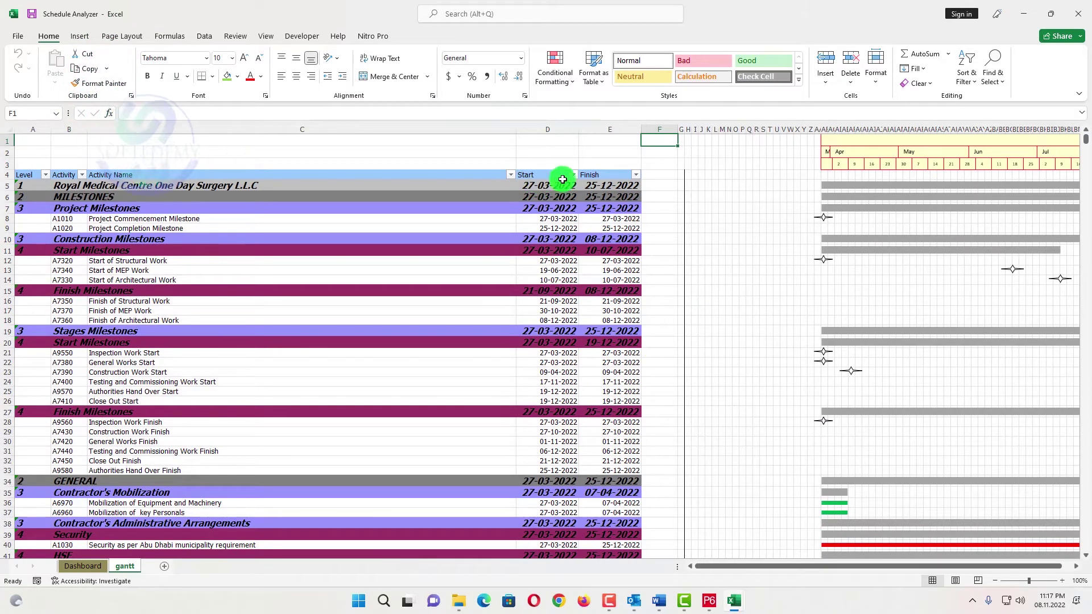
Insert two blank columns at column F, directly after Finish, on the gantt sheet
{"action": "left_click", "coordinate": [661, 126]}
{"action": "right_click", "coordinate": [661, 124]}
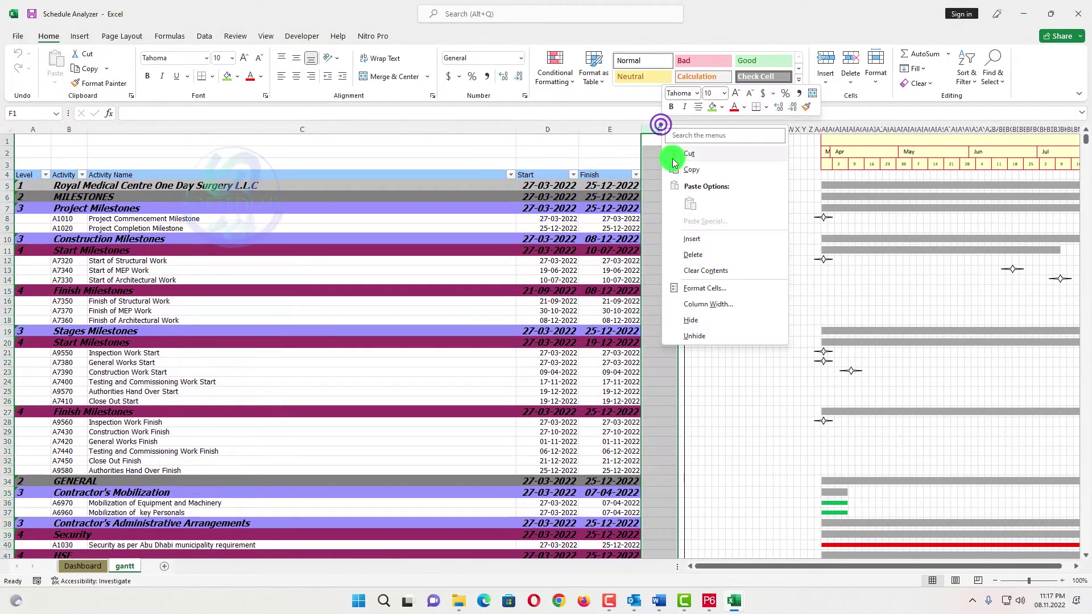
{"action": "left_click", "coordinate": [692, 242]}
{"action": "left_click", "coordinate": [752, 226]}
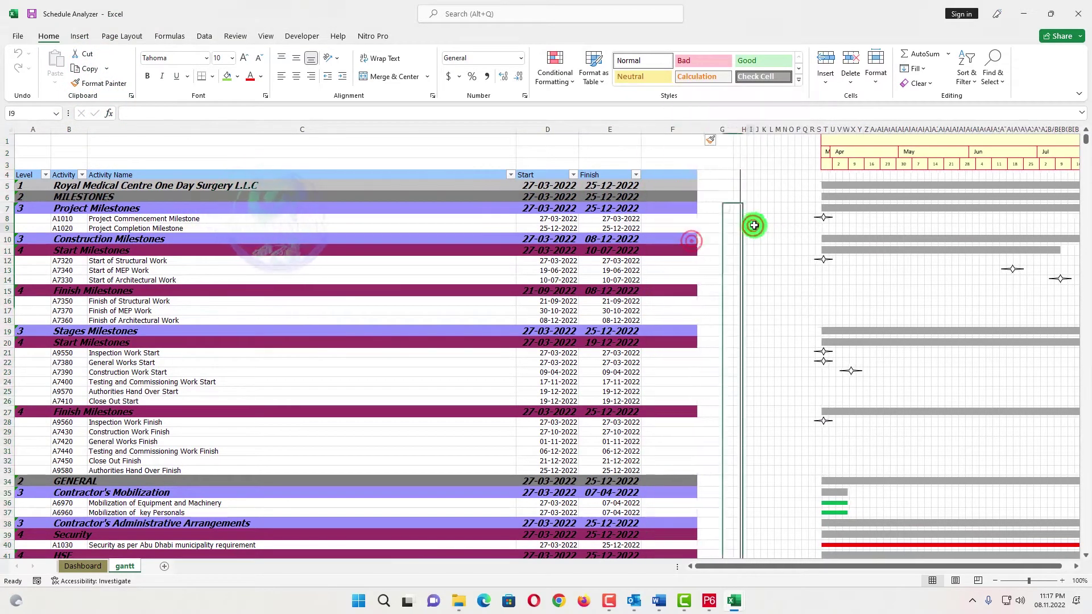
{"action": "right_click", "coordinate": [677, 130]}
{"action": "left_click", "coordinate": [714, 240]}
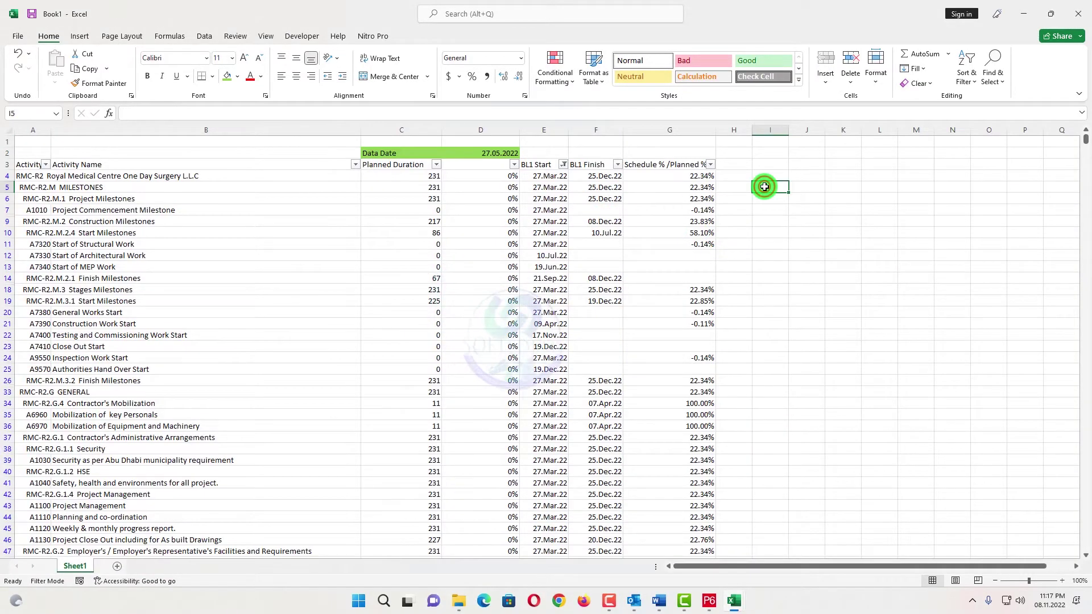
Copy the Schedule % /Planned % heading from Book1 into cell F4 of the gantt sheet without its source formatting
{"action": "left_click", "coordinate": [686, 165]}
{"action": "key", "text": "ctrl+c"}
{"action": "key", "text": "ctrl+Tab"}
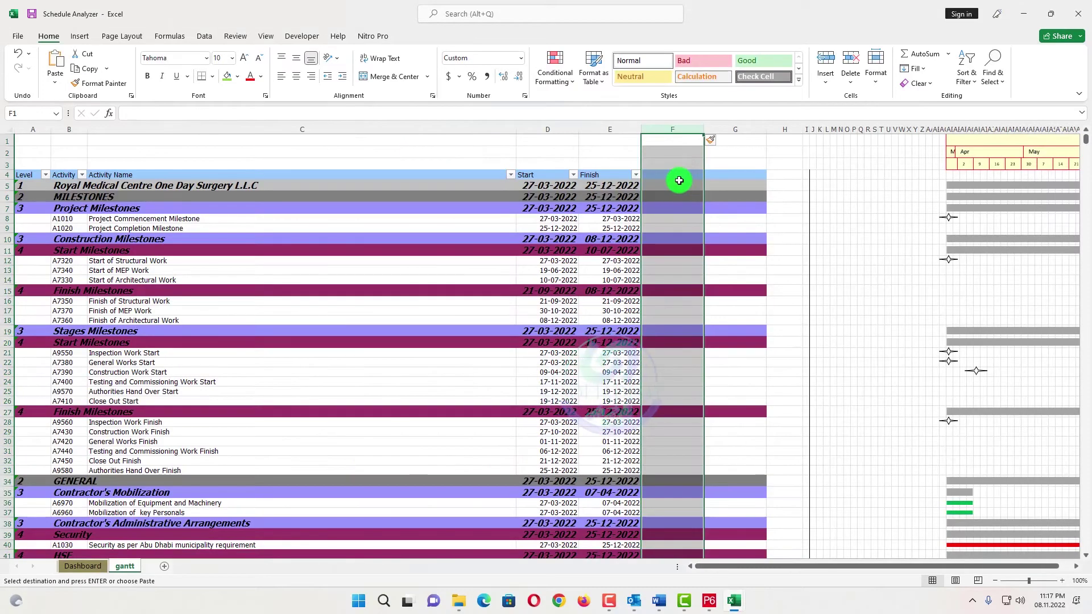
{"action": "left_click", "coordinate": [681, 175]}
{"action": "key", "text": "Return"}
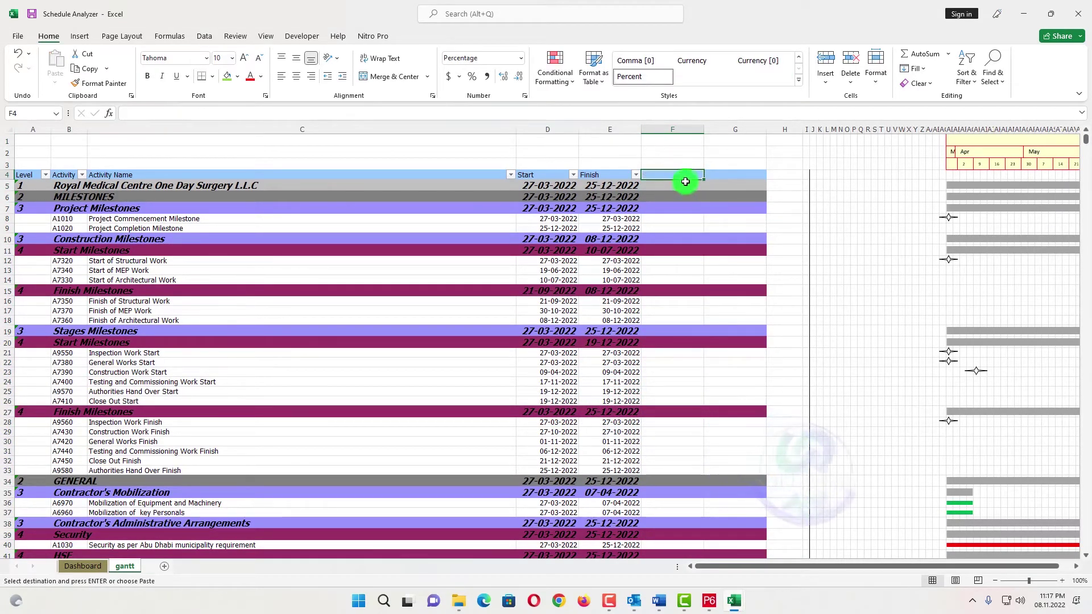
{"action": "right_click", "coordinate": [688, 175]}
{"action": "left_click", "coordinate": [734, 254]}
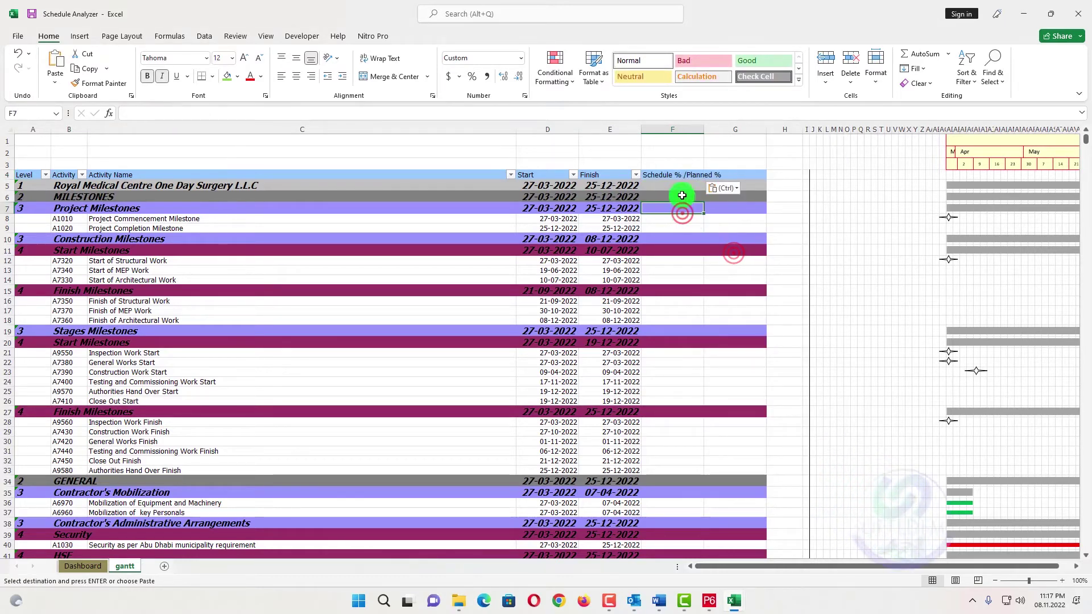
Rename the heading in F4 to Schedule % Complete and fit column F to its width
{"action": "double_click", "coordinate": [688, 175]}
{"action": "key", "text": "Escape"}
{"action": "key", "text": "ctrl+z"}
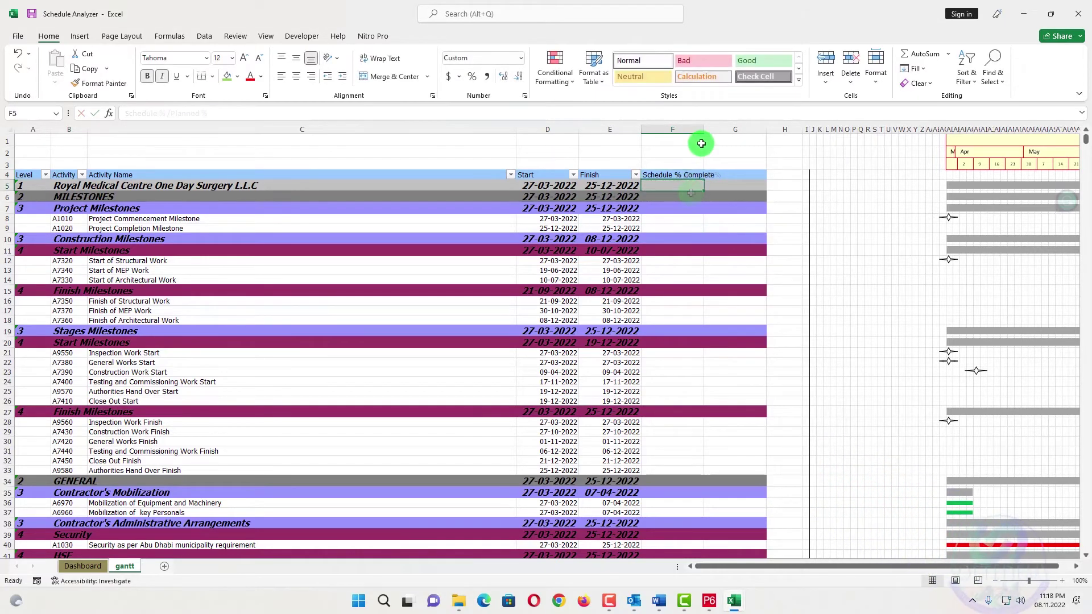
{"action": "double_click", "coordinate": [704, 129]}
{"action": "left_click", "coordinate": [738, 153]}
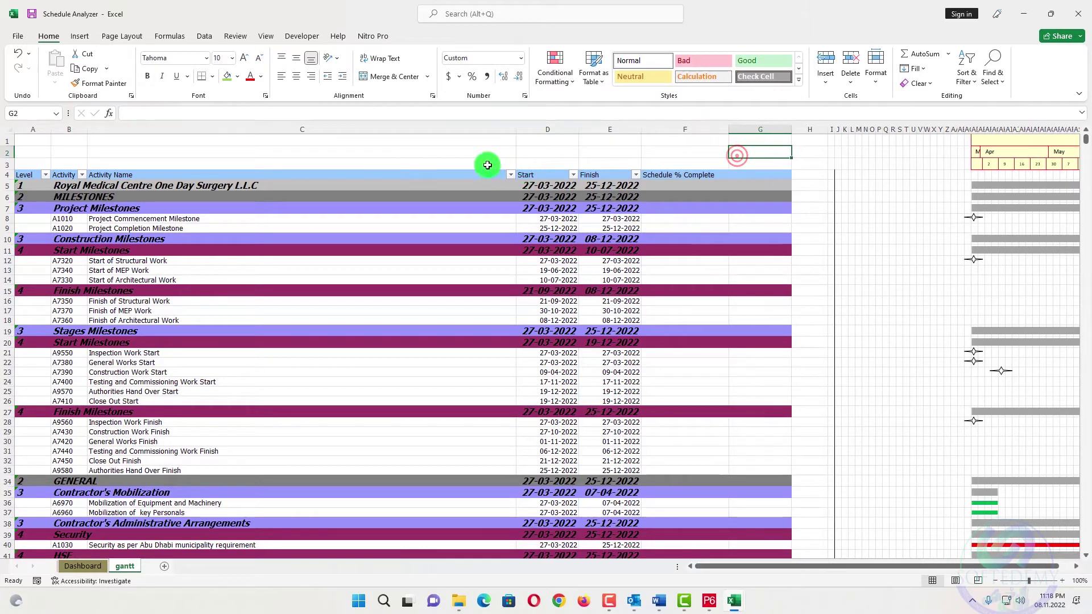
Copy the Data Date label and its date 27.05.2022 from Book1 into D3:E3 of the gantt sheet
{"action": "double_click", "coordinate": [552, 164]}
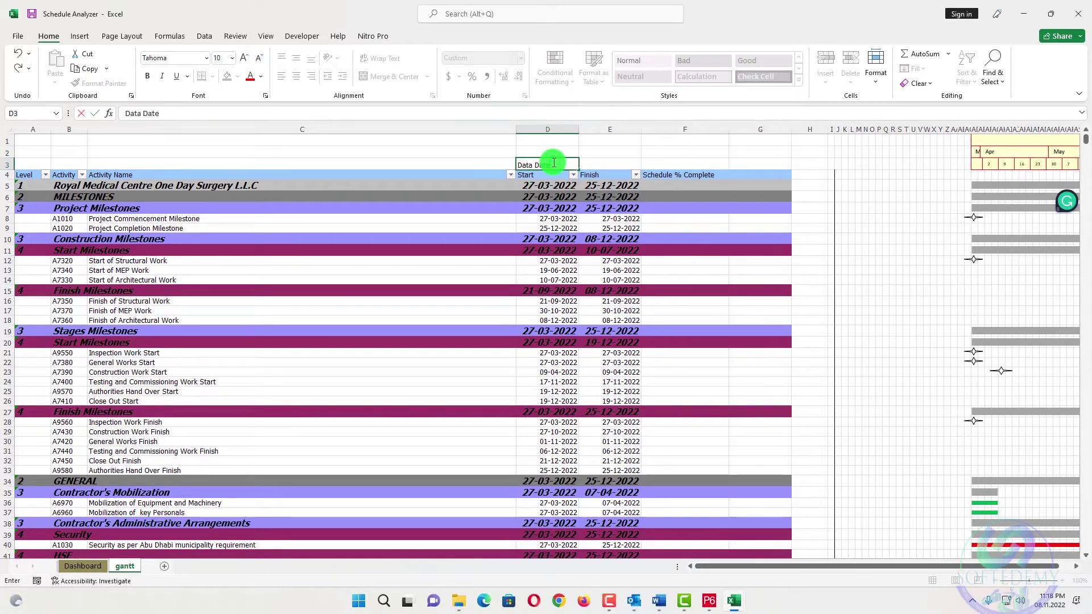
{"action": "key", "text": "Tab"}
{"action": "key", "text": "alt+Tab"}
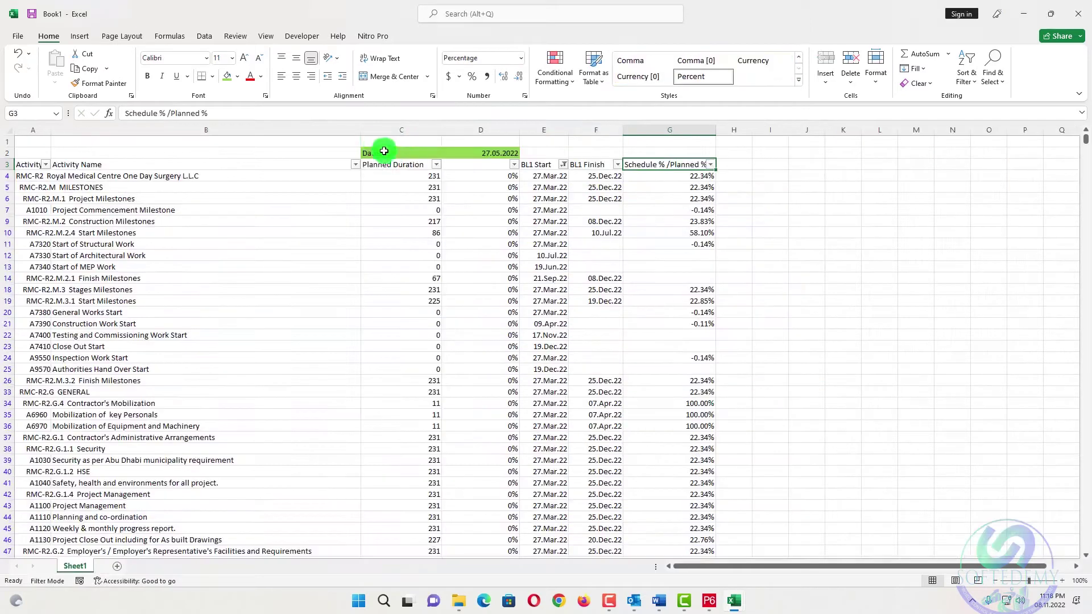
{"action": "left_click_drag", "start_coordinate": [383, 148], "coordinate": [493, 142]}
{"action": "key", "text": "ctrl+c"}
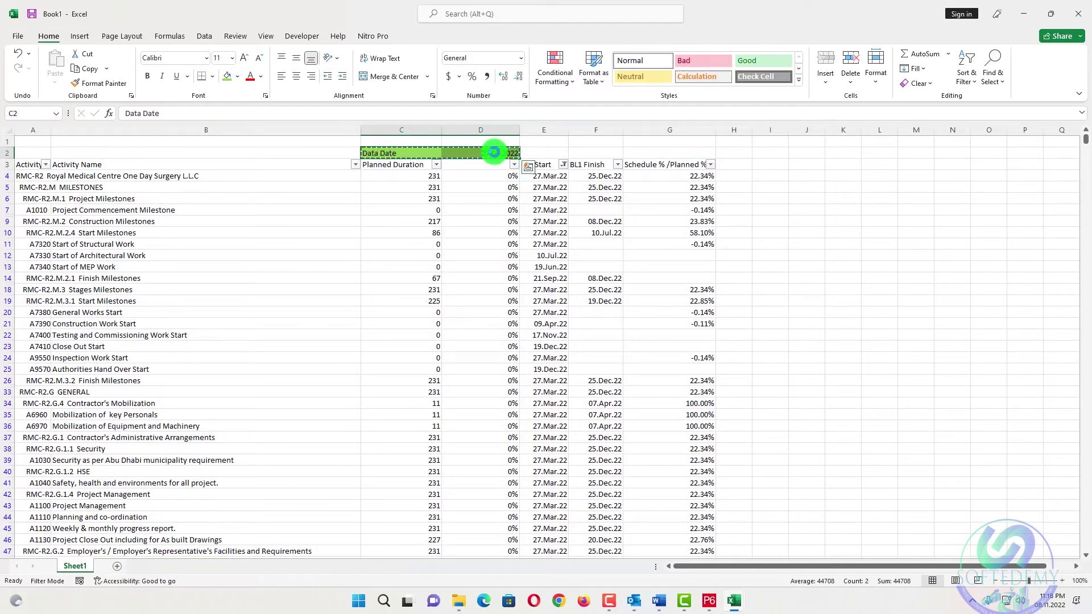
{"action": "key", "text": "alt+Tab"}
{"action": "left_click", "coordinate": [554, 166]}
{"action": "key", "text": "ctrl+v"}
{"action": "left_click", "coordinate": [721, 171]}
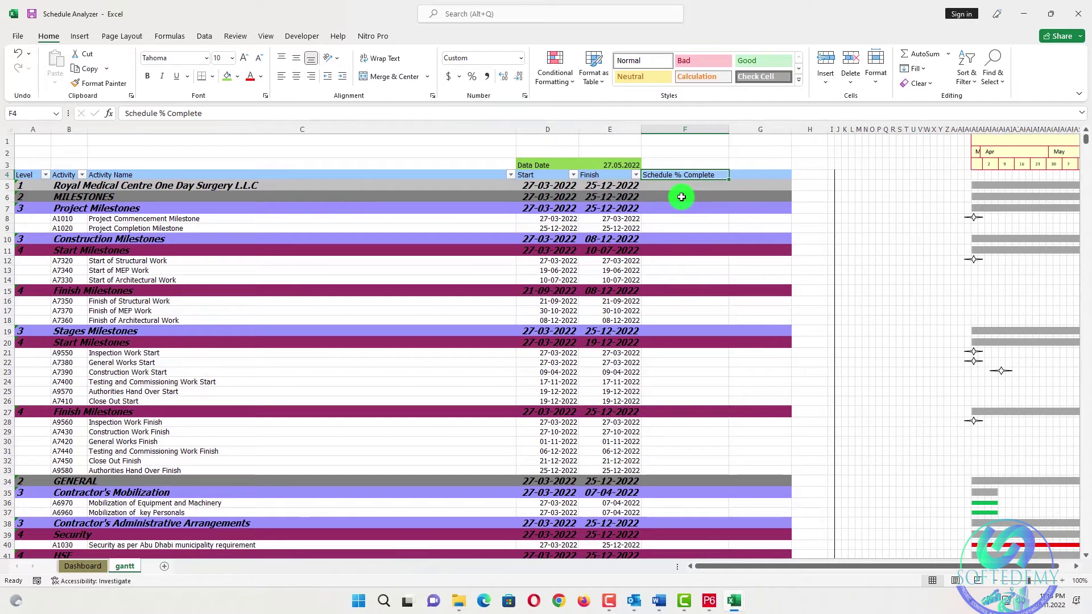
Copy the schedule percentage formula from the project row in Book1 into F5 of the gantt sheet as formula only
{"action": "key", "text": "alt+Tab"}
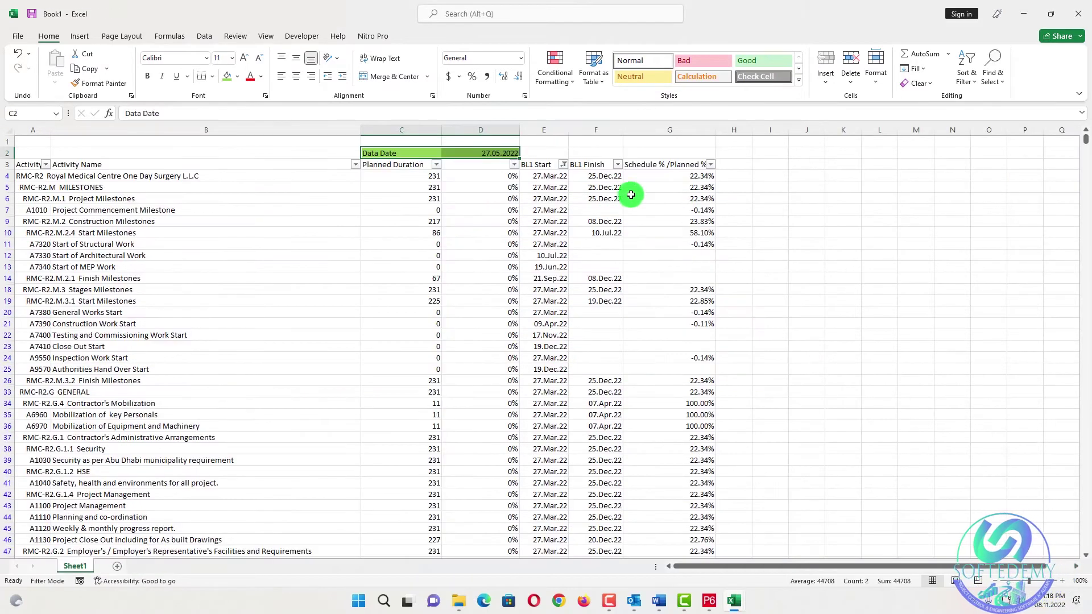
{"action": "left_click", "coordinate": [691, 181]}
{"action": "key", "text": "ctrl+c"}
{"action": "key", "text": "alt+Tab"}
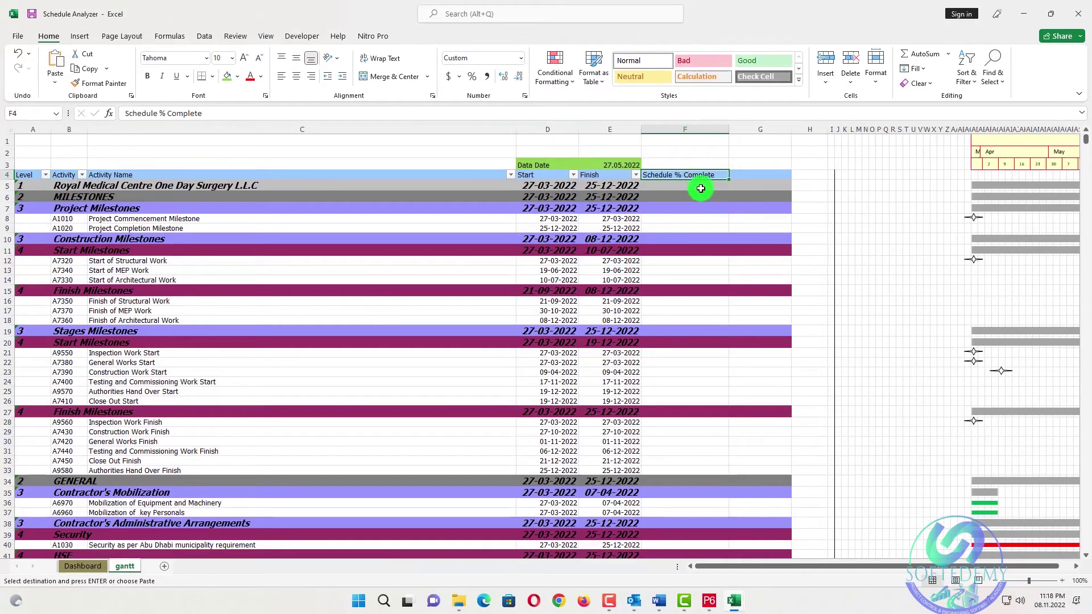
{"action": "left_click", "coordinate": [700, 186]}
{"action": "key", "text": "ctrl+v"}
{"action": "left_click", "coordinate": [749, 199]}
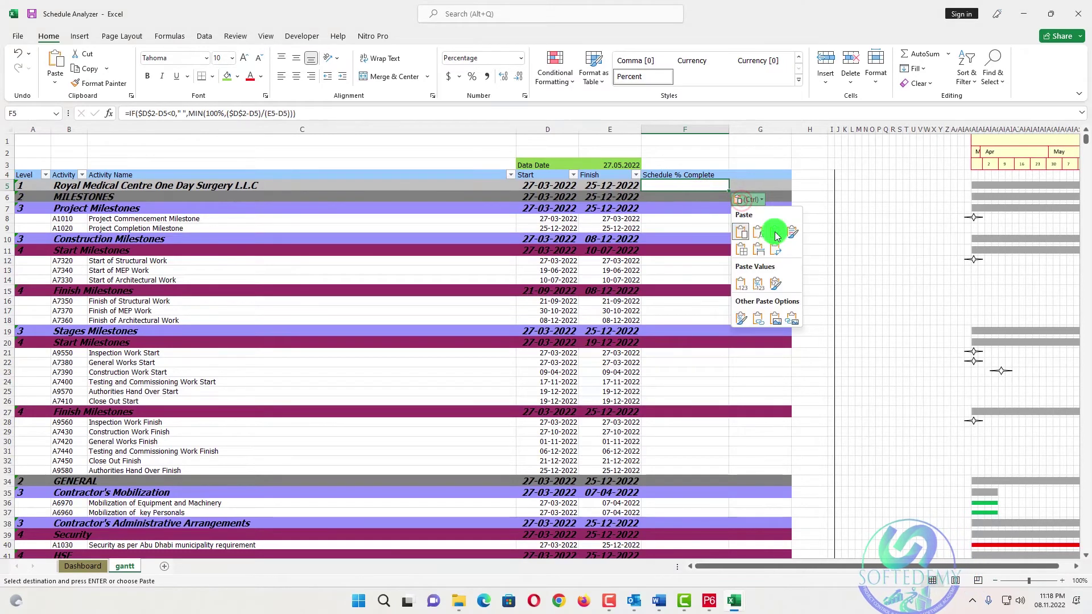
{"action": "left_click", "coordinate": [758, 232]}
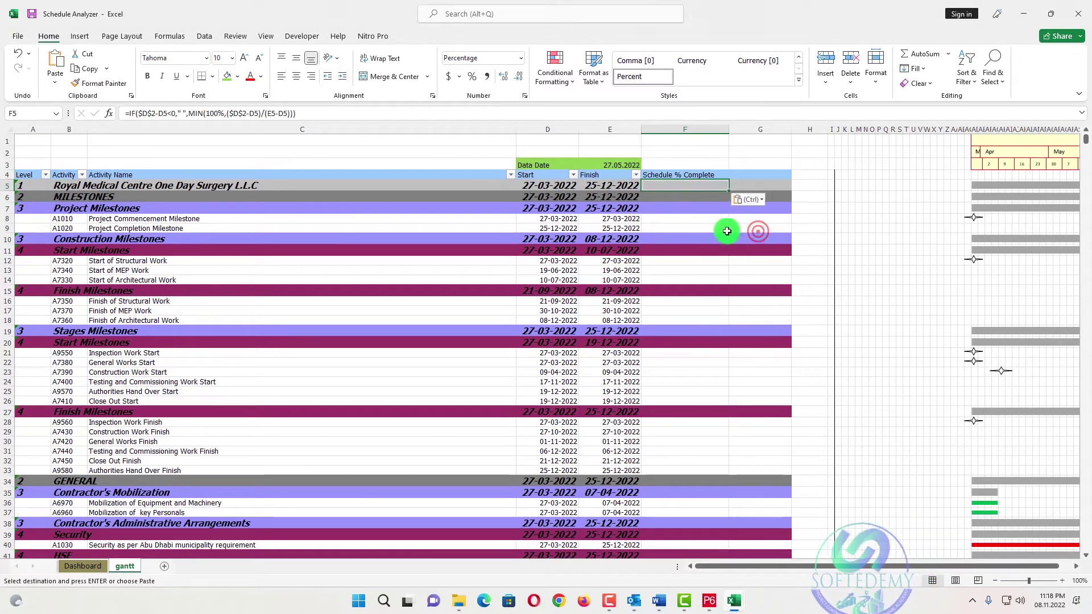
{"action": "left_click", "coordinate": [705, 222]}
Replace both $D$2 references in the F5 formula with $E$2
{"action": "left_click", "coordinate": [690, 185]}
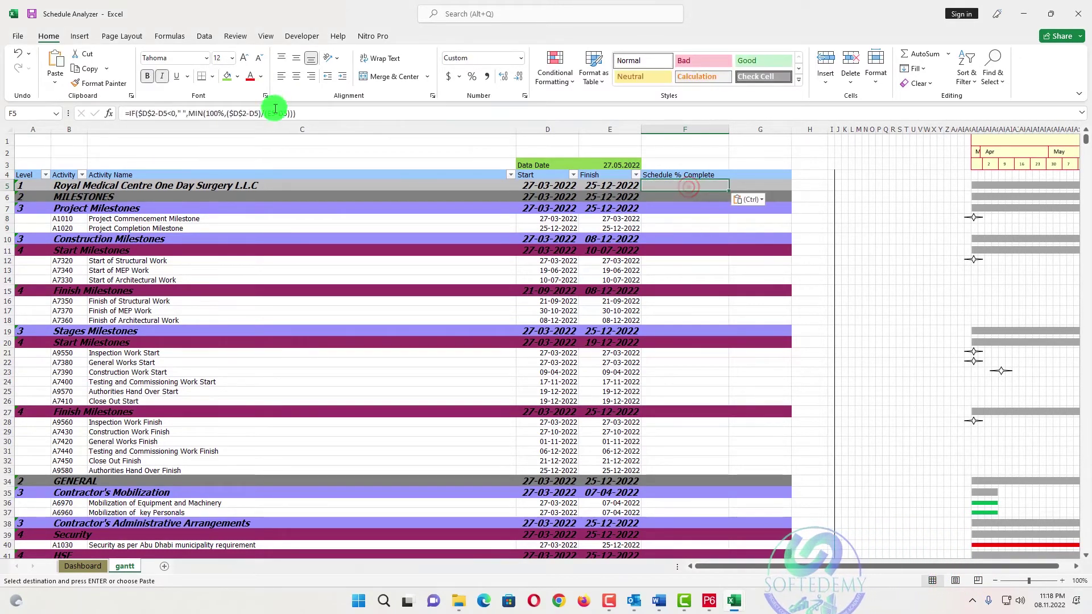
{"action": "left_click", "coordinate": [307, 114]}
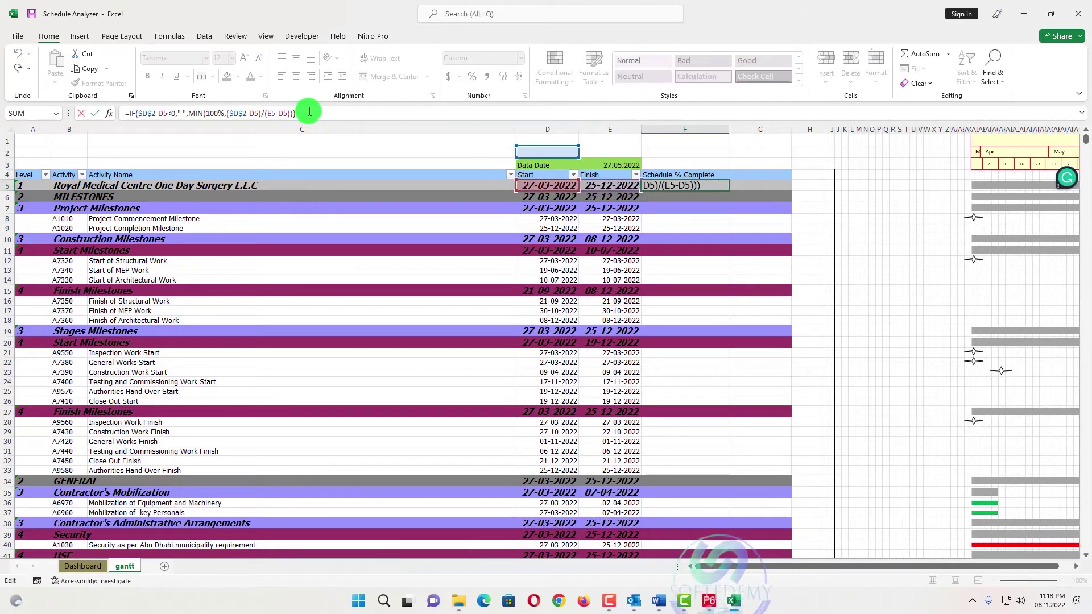
{"action": "left_click", "coordinate": [148, 114]}
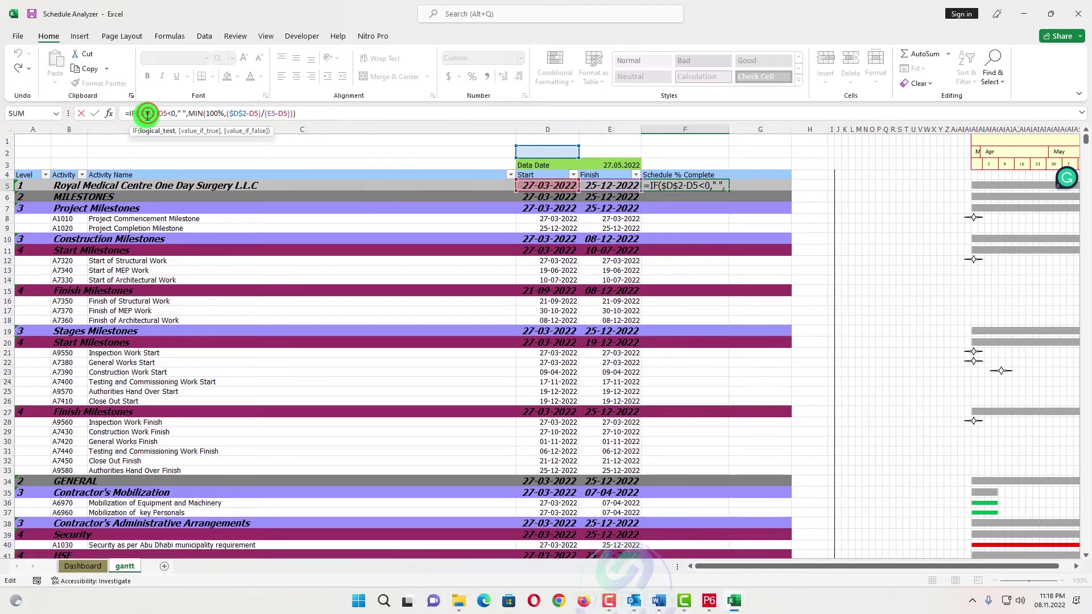
{"action": "key", "text": "BackSpace"}
{"action": "type", "text": "E"}
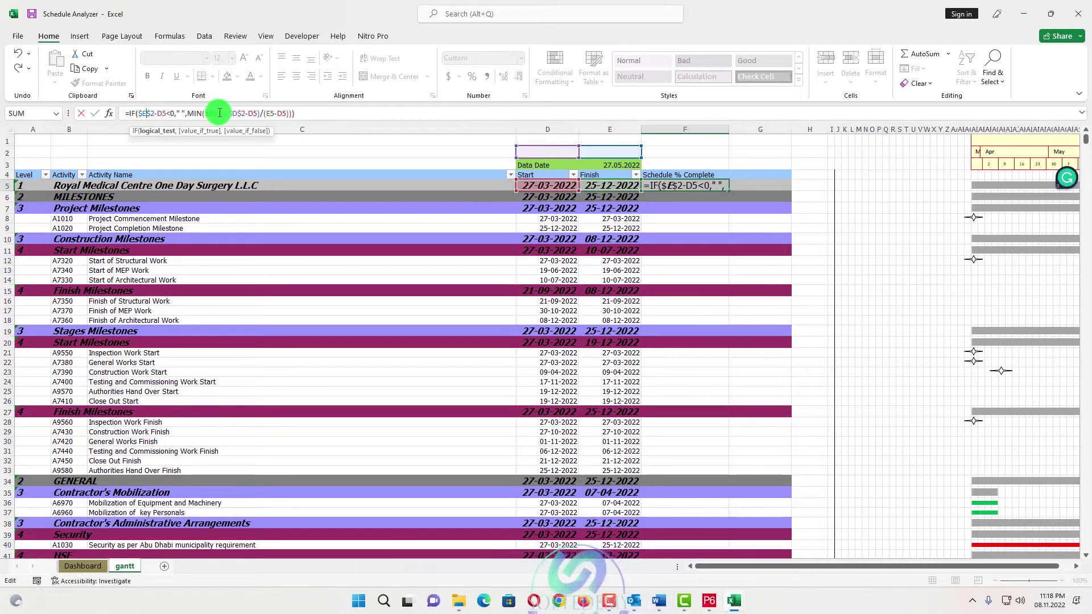
{"action": "left_click", "coordinate": [238, 114]}
{"action": "key", "text": "BackSpace"}
{"action": "type", "text": "E"}
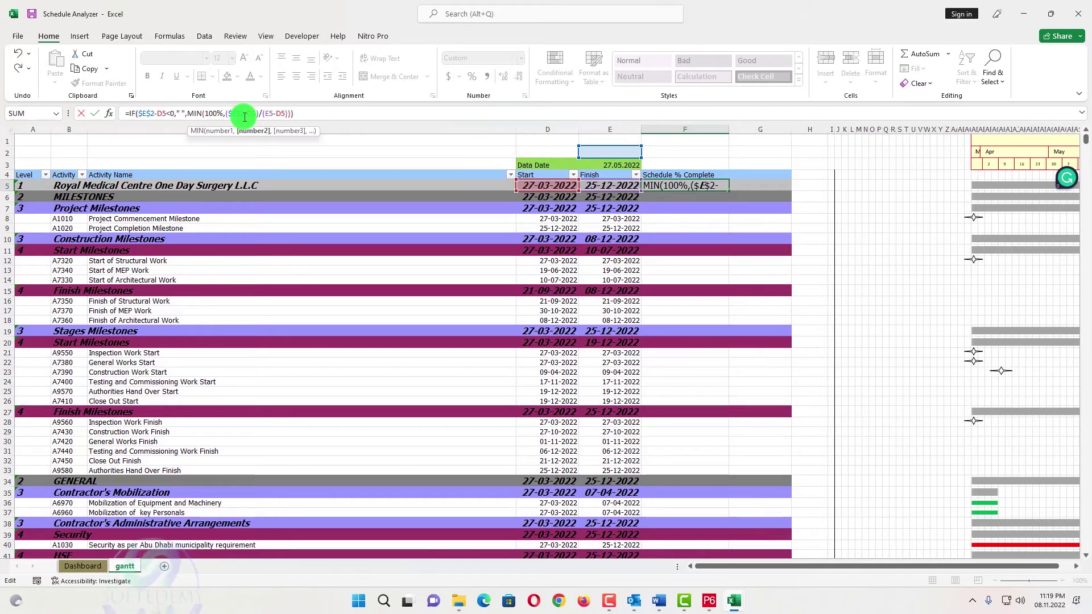
{"action": "key", "text": "Return"}
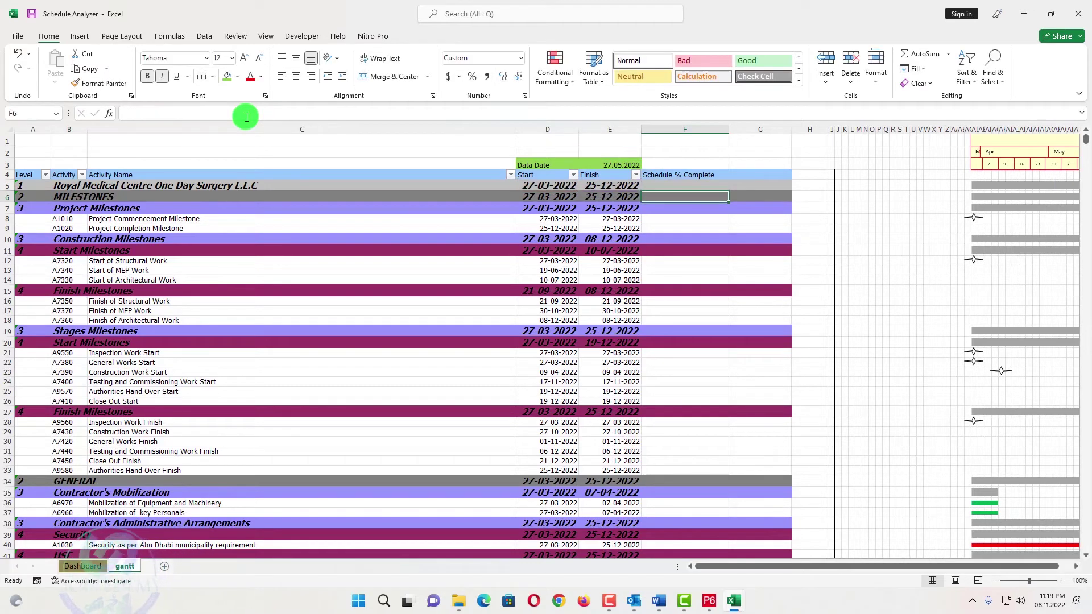
Replace both $E$2 references in the F5 formula with $E$3 so it uses the data date cell
{"action": "left_click", "coordinate": [692, 185]}
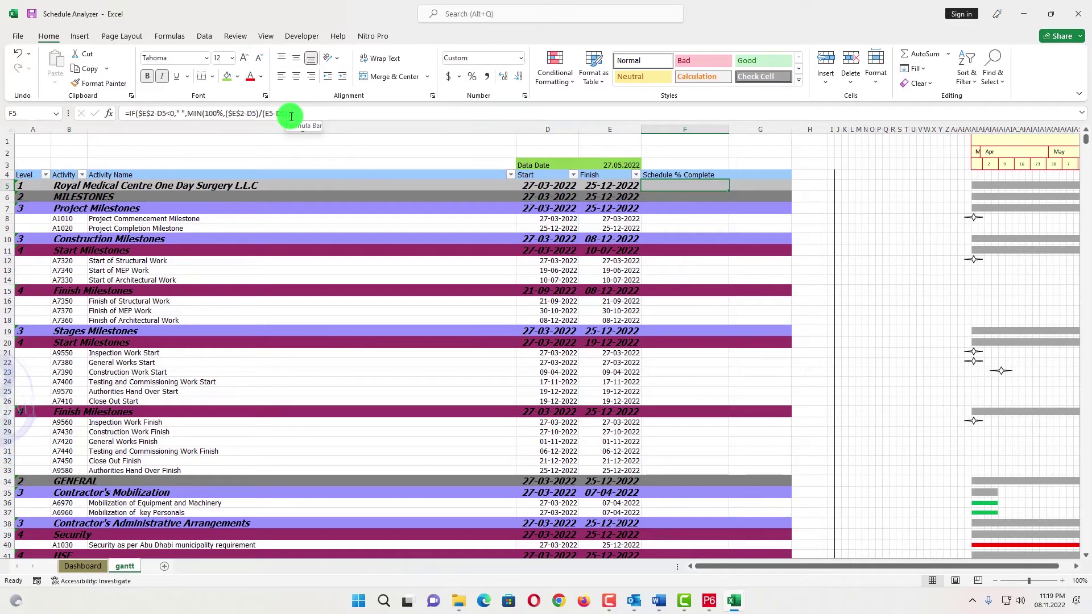
{"action": "left_click", "coordinate": [210, 114]}
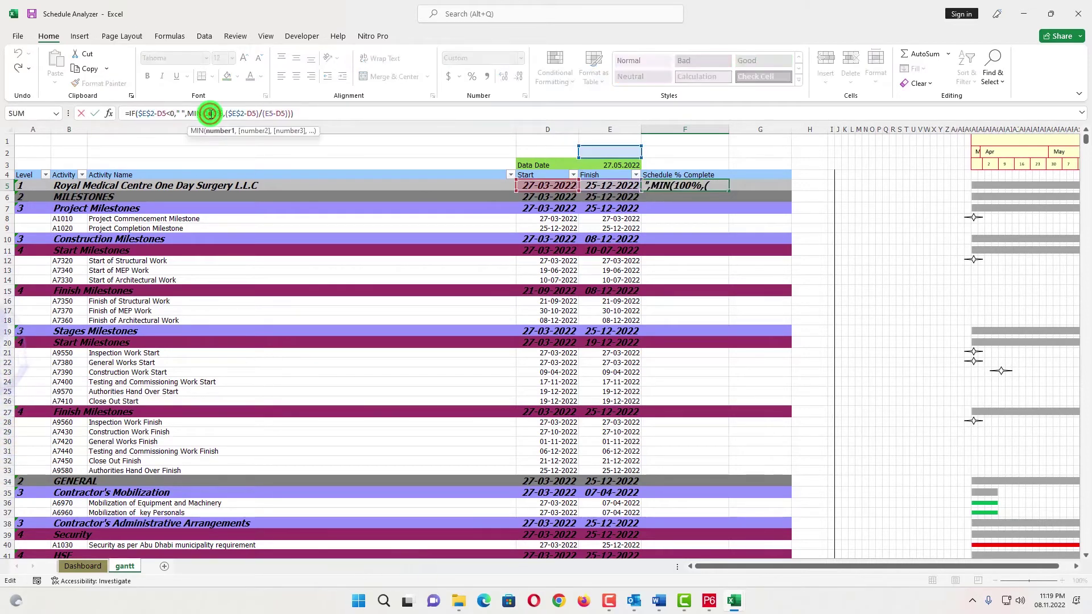
{"action": "left_click", "coordinate": [146, 114]}
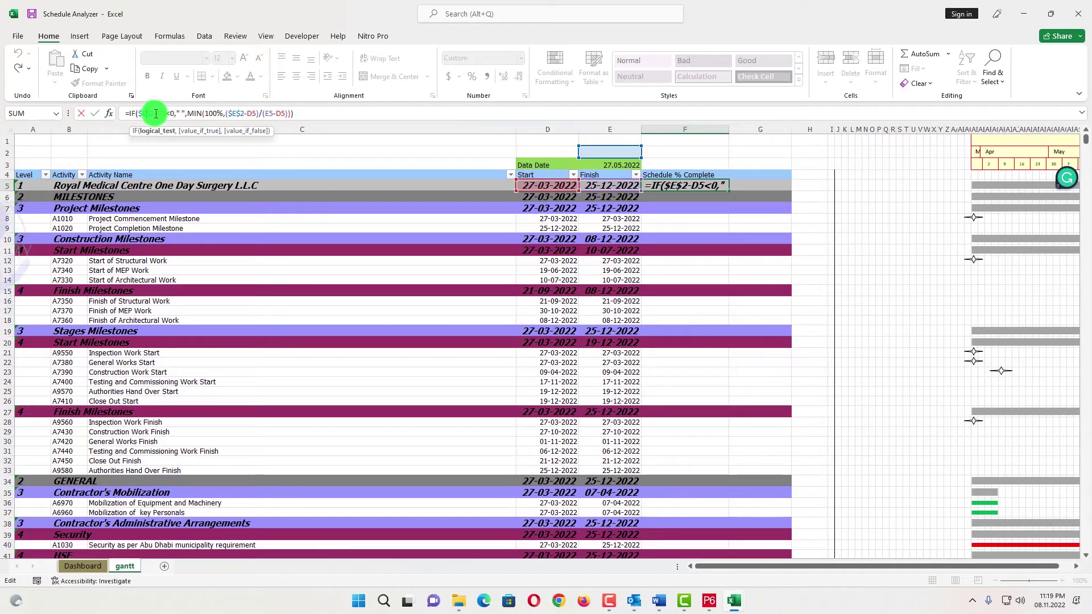
{"action": "key", "text": "BackSpace"}
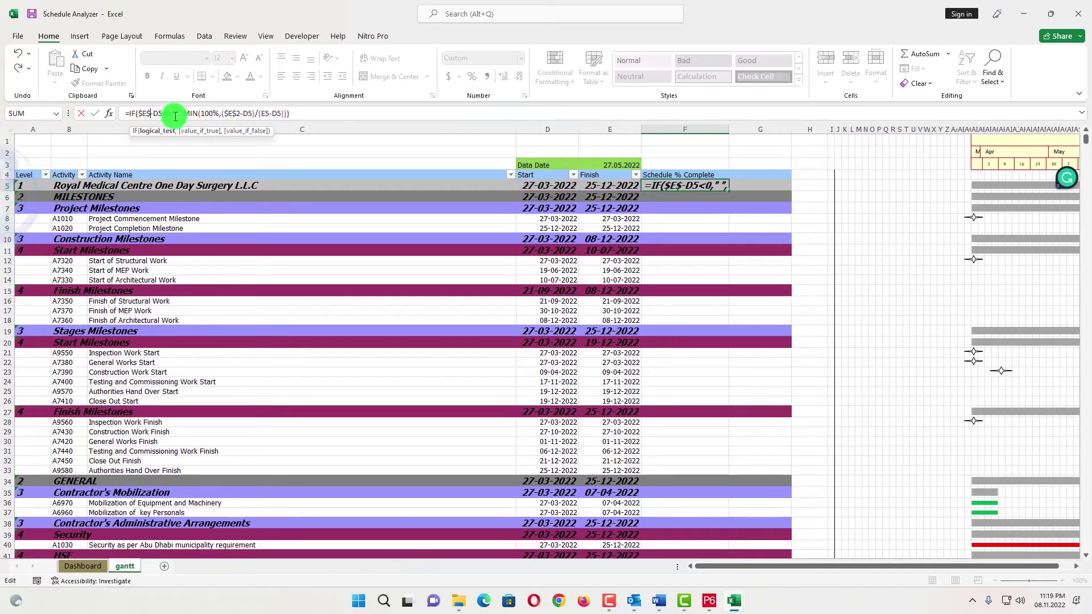
{"action": "type", "text": "3"}
{"action": "left_click", "coordinate": [243, 113]}
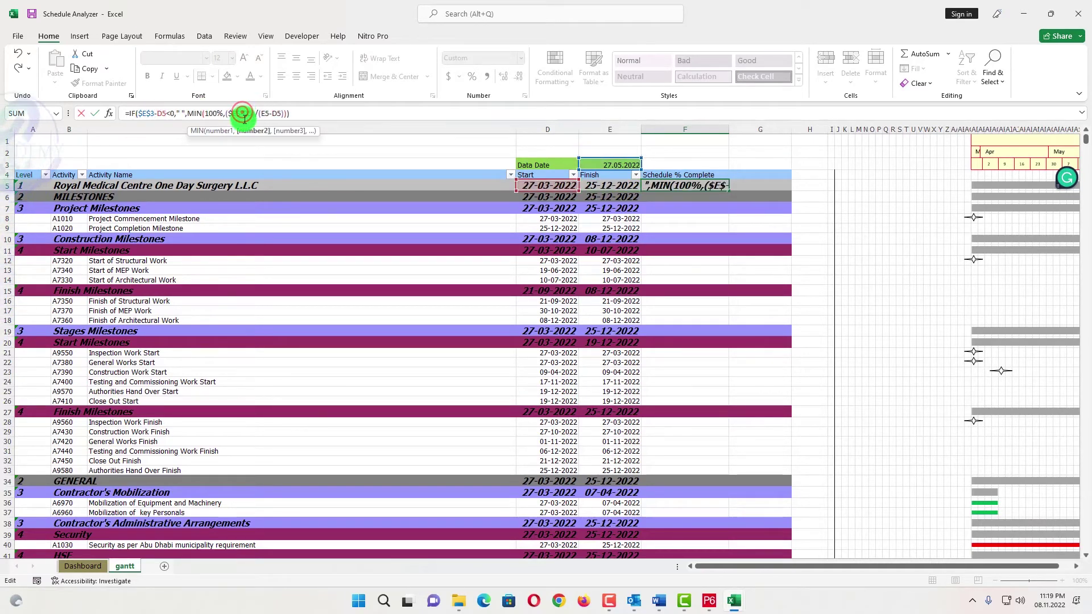
{"action": "type", "text": "3"}
{"action": "key", "text": "Return"}
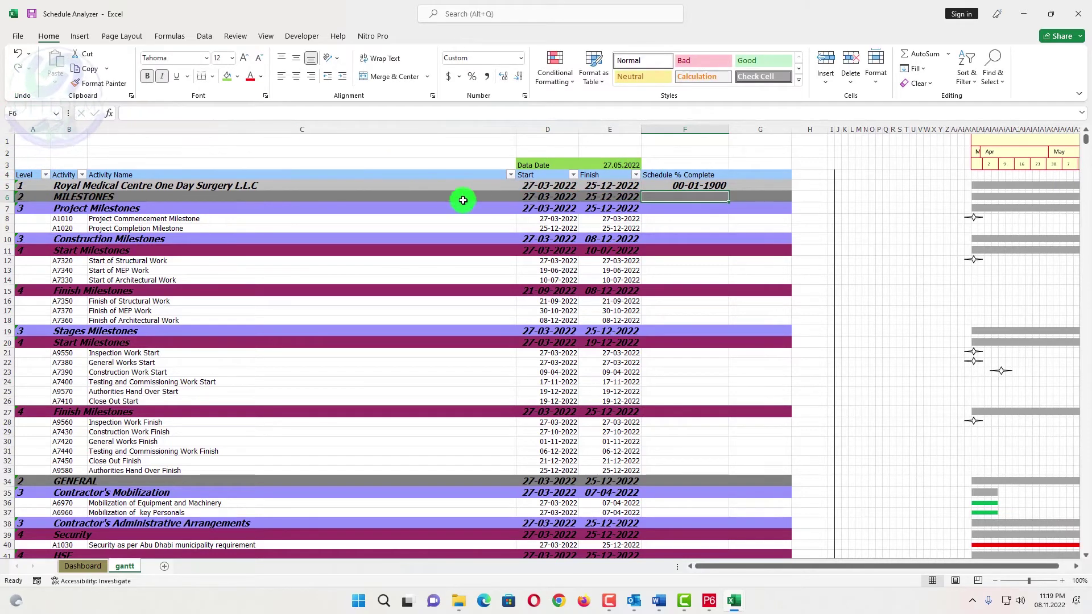
Format column F as a percentage with two decimals and centre its contents horizontally and vertically
{"action": "left_click", "coordinate": [699, 130]}
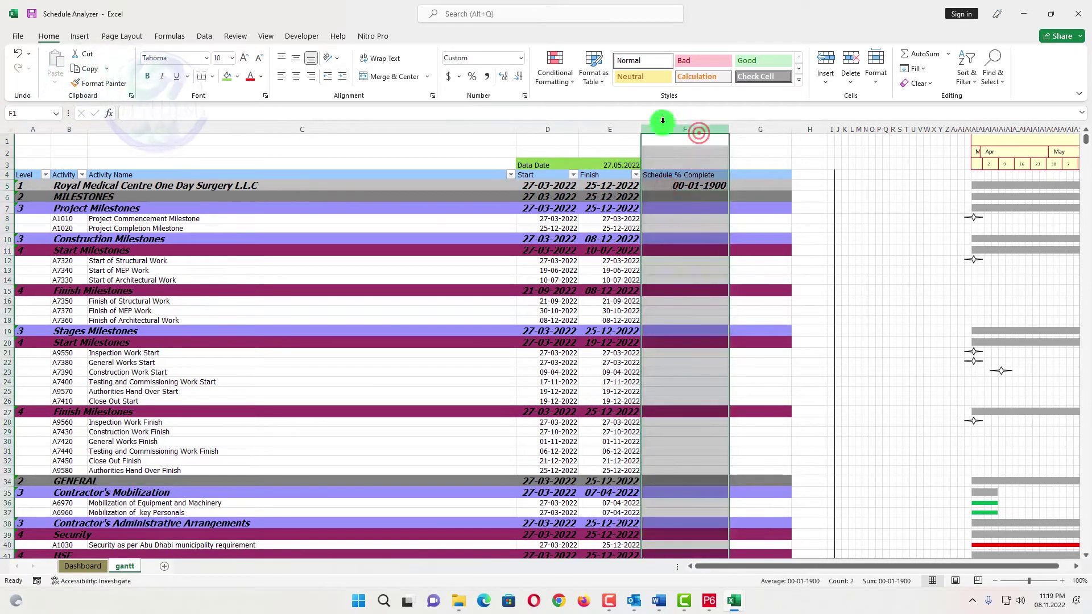
{"action": "left_click", "coordinate": [472, 76]}
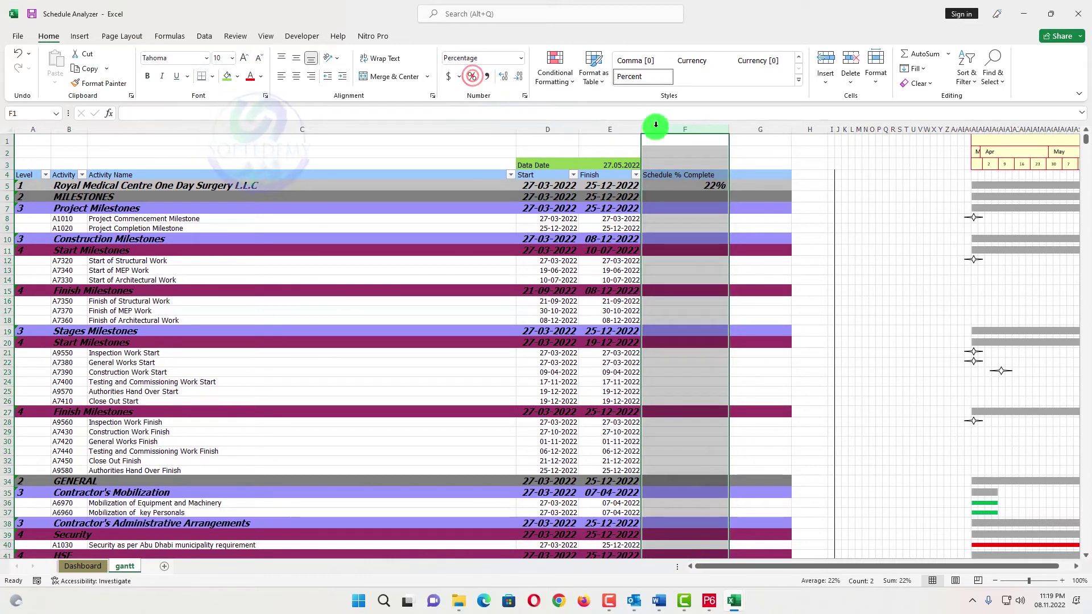
{"action": "left_click", "coordinate": [504, 76]}
{"action": "left_click", "coordinate": [504, 76]}
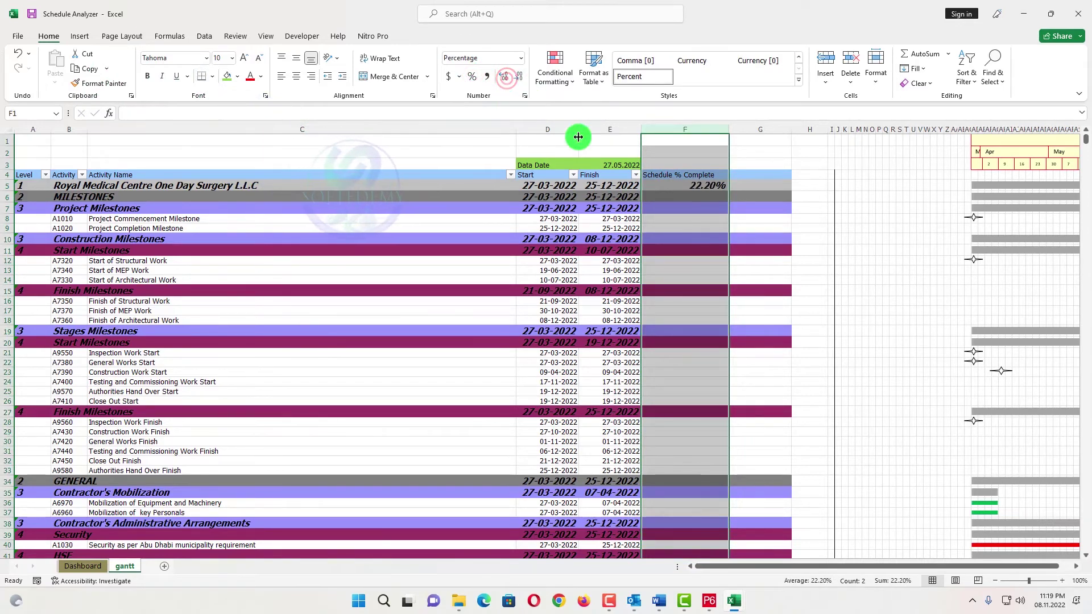
{"action": "left_click", "coordinate": [296, 76]}
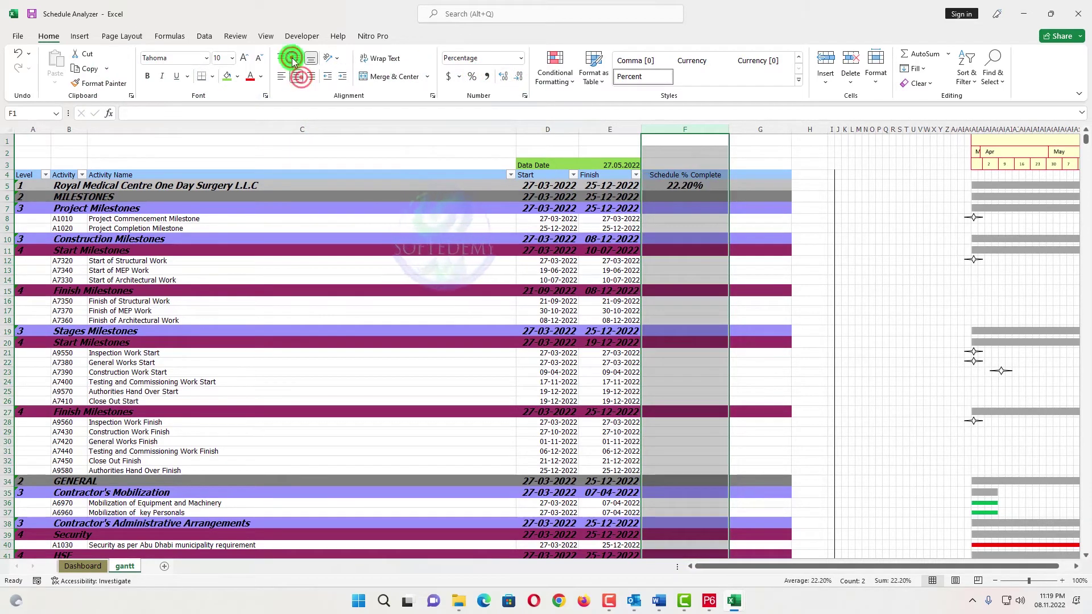
{"action": "left_click", "coordinate": [295, 58]}
Copy the F5 formula down to F6:F1971 as formula only, keeping the row formatting
{"action": "left_click", "coordinate": [758, 205]}
{"action": "left_click", "coordinate": [703, 191]}
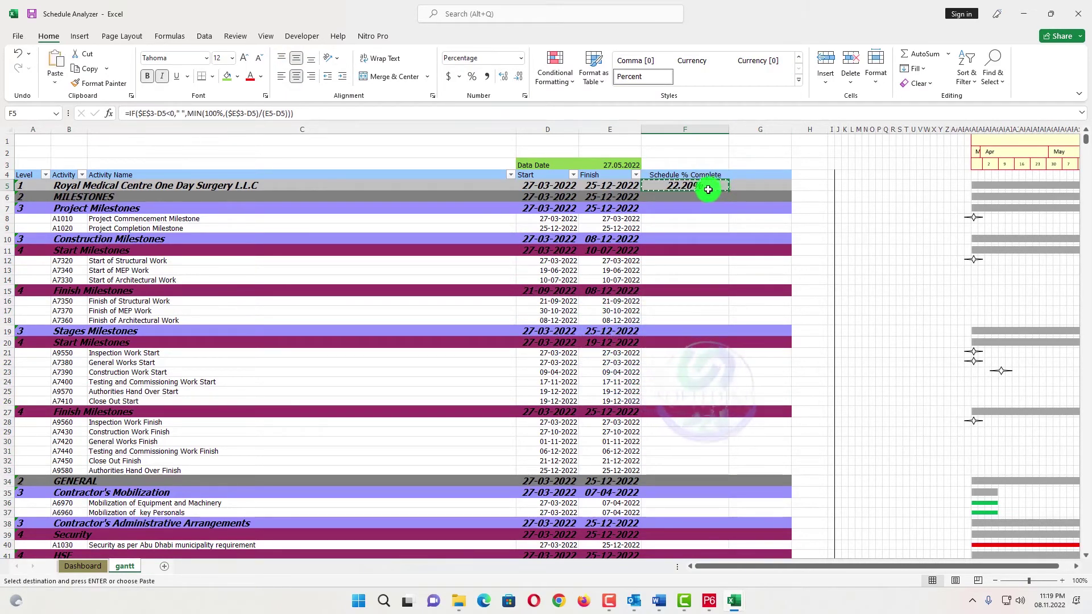
{"action": "left_click_drag", "start_coordinate": [690, 200], "coordinate": [674, 536]}
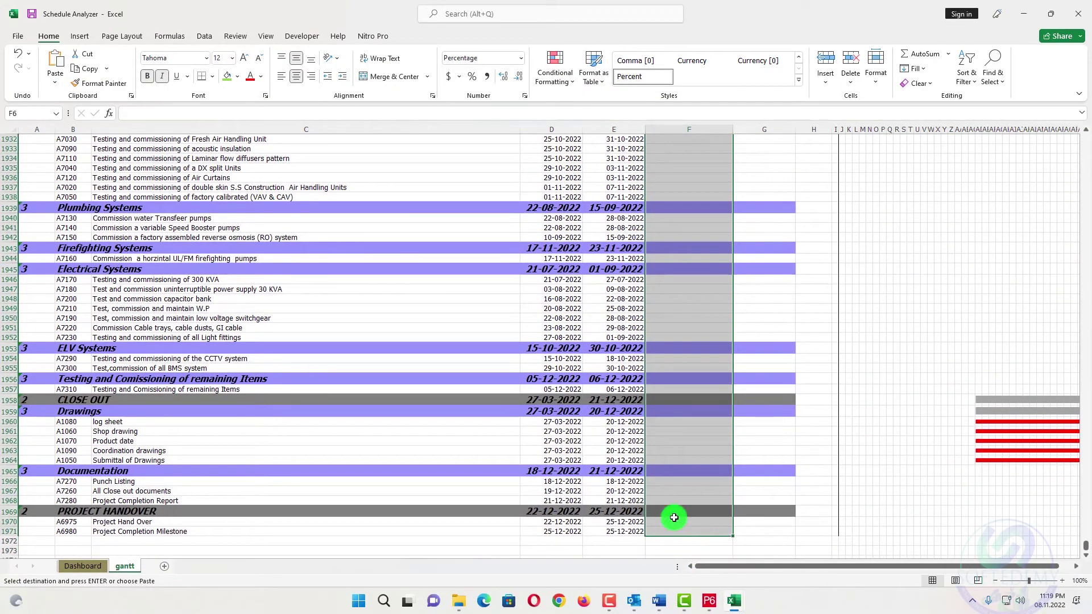
{"action": "right_click", "coordinate": [668, 401]}
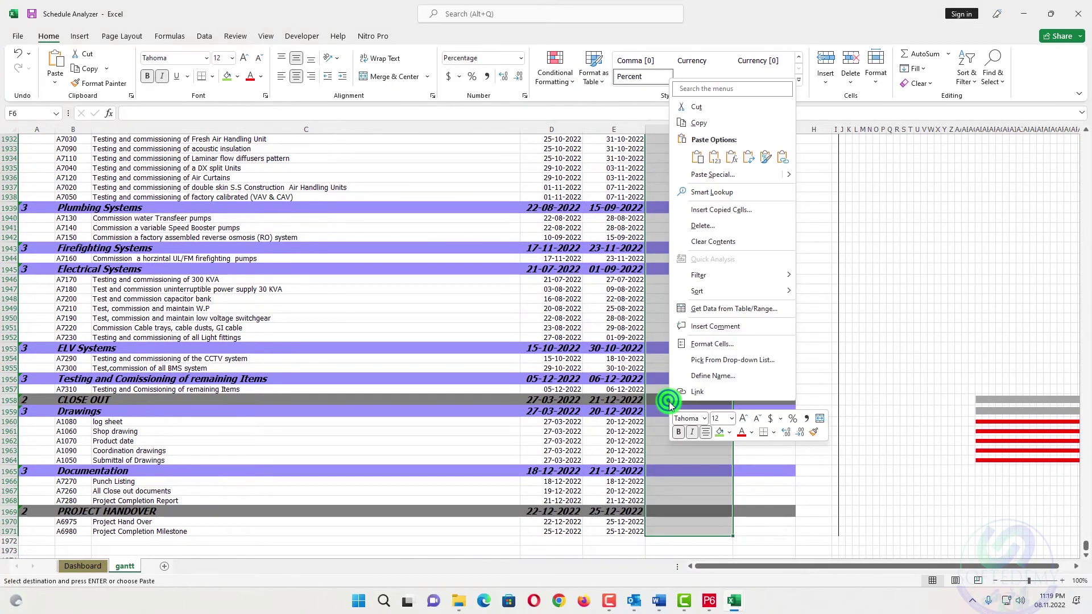
{"action": "left_click", "coordinate": [740, 157]}
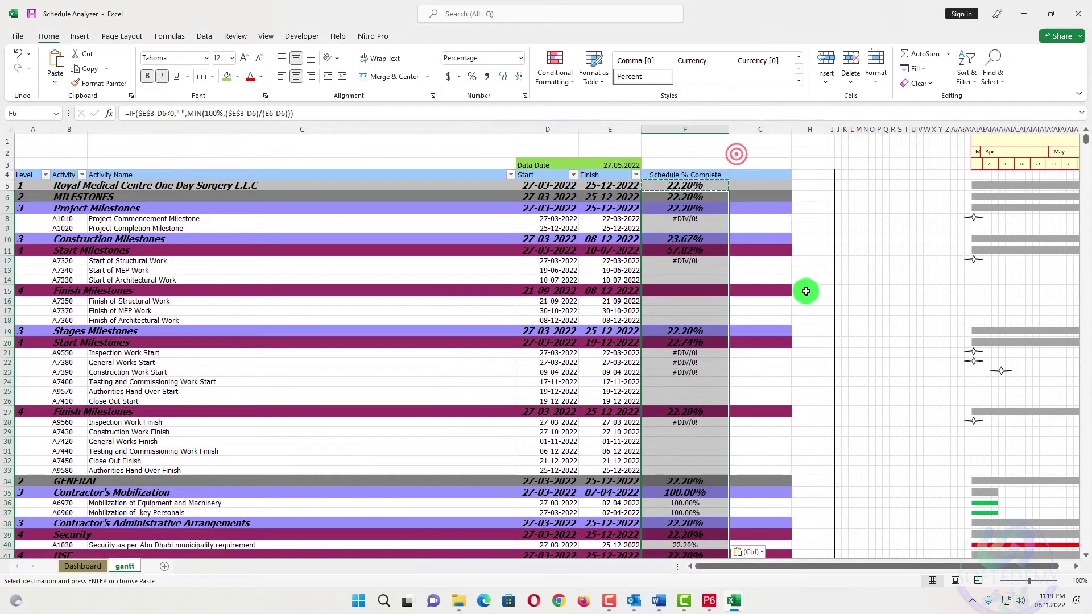
{"action": "left_click", "coordinate": [756, 296]}
{"action": "scroll", "coordinate": [718, 248], "scroll_direction": "down", "scroll_amount": 3}
{"action": "scroll", "coordinate": [718, 250], "scroll_direction": "up", "scroll_amount": 3}
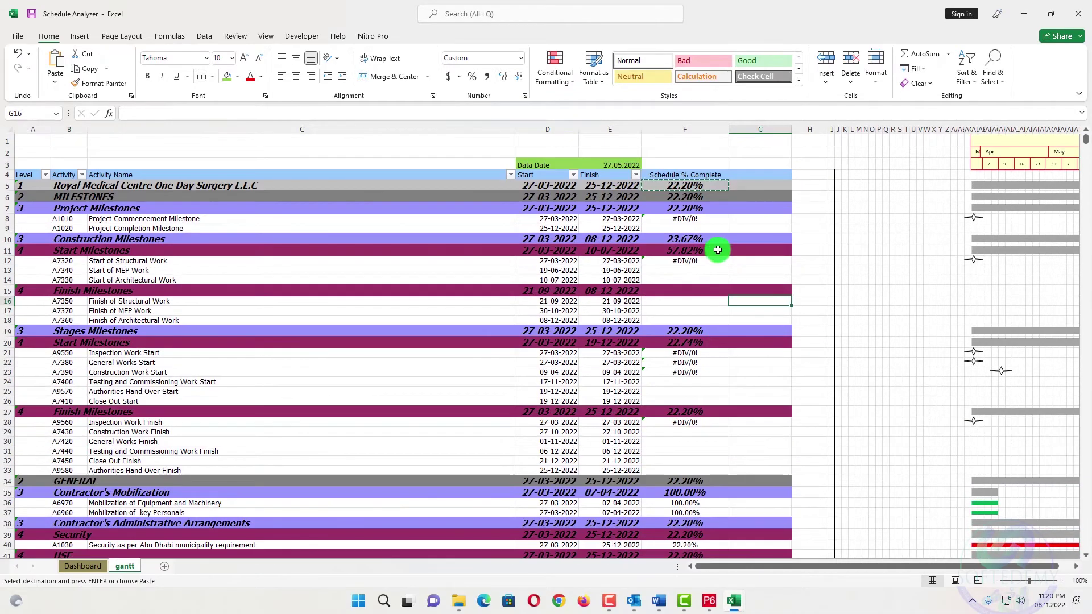
{"action": "scroll", "coordinate": [718, 252], "scroll_direction": "down", "scroll_amount": 7}
{"action": "scroll", "coordinate": [718, 252], "scroll_direction": "up", "scroll_amount": 7}
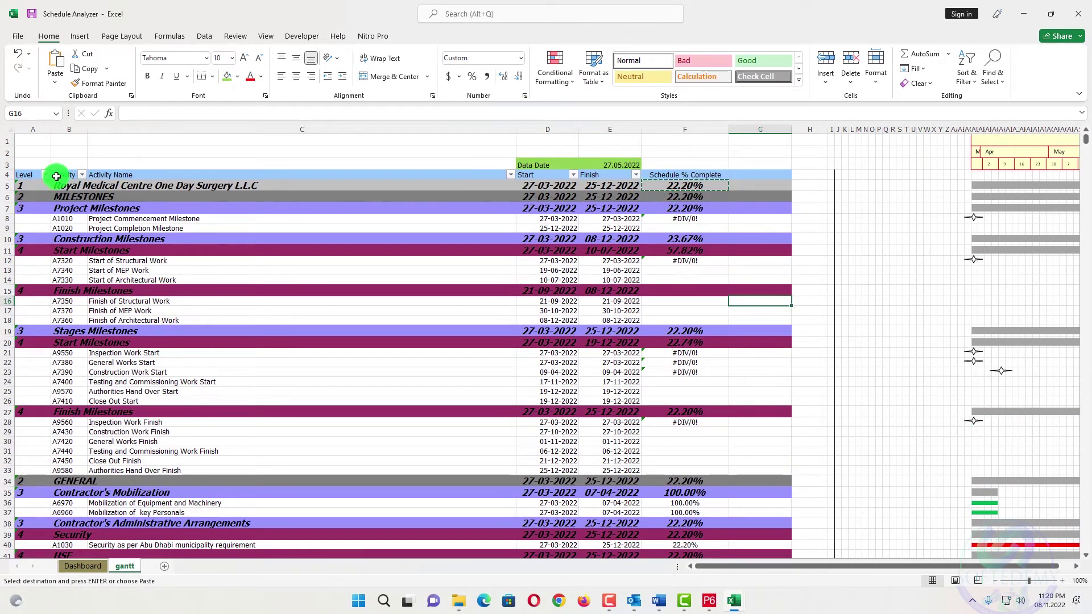
Reapply the filter on header cells A4:F4 so that it includes the Schedule % Complete column
{"action": "left_click_drag", "start_coordinate": [26, 176], "coordinate": [728, 178]}
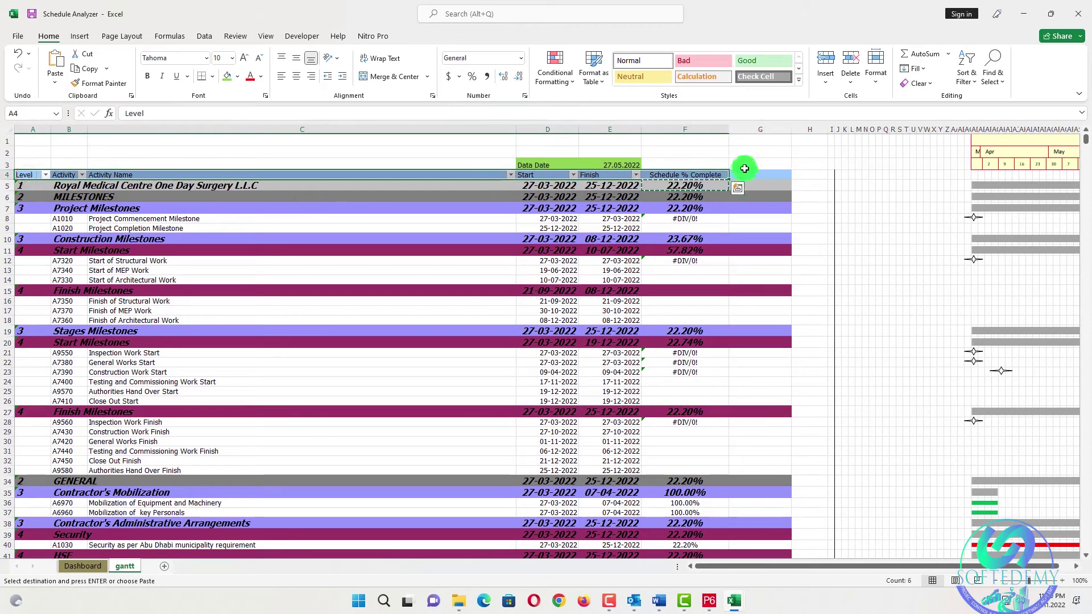
{"action": "left_click", "coordinate": [963, 73]}
{"action": "left_click", "coordinate": [986, 148]}
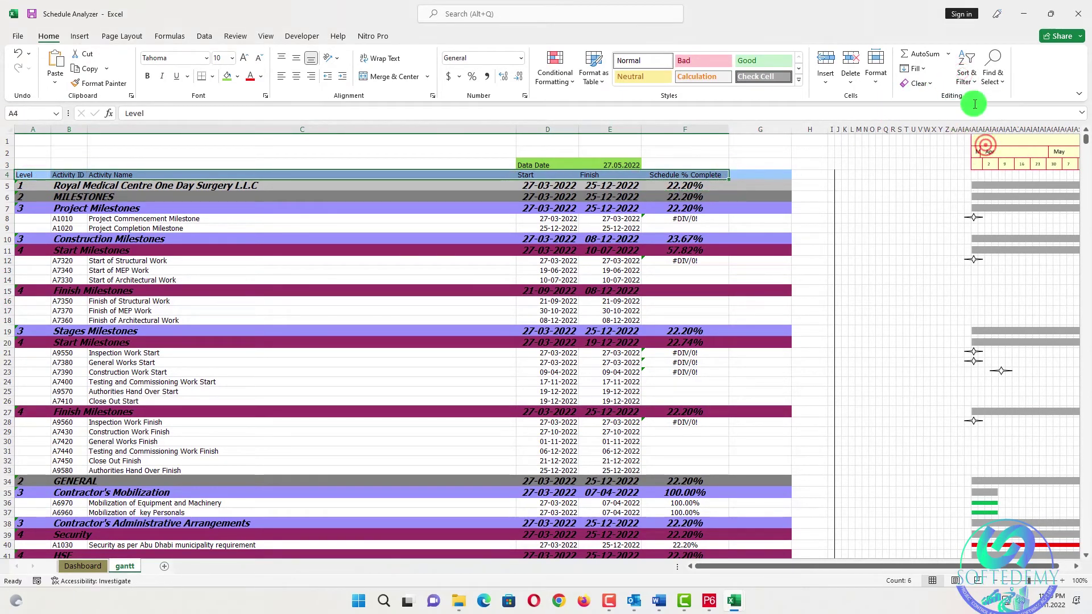
{"action": "left_click", "coordinate": [970, 74]}
{"action": "left_click", "coordinate": [991, 149]}
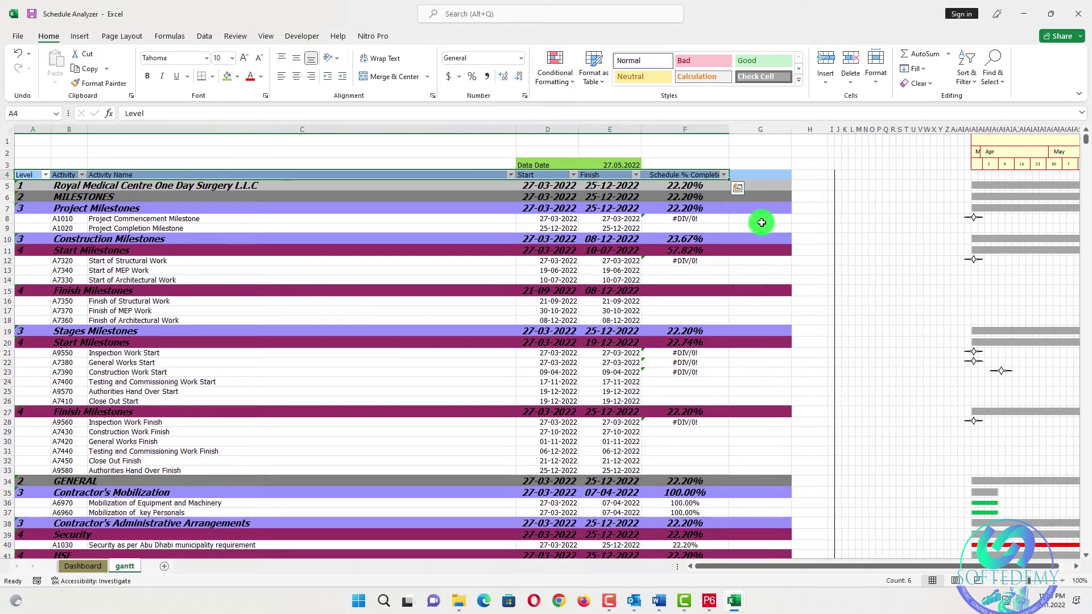
Clear the #DIV/0! entries of the milestones in F12, F21:F23 and F28
{"action": "left_click", "coordinate": [712, 260]}
{"action": "left_click", "coordinate": [341, 112]}
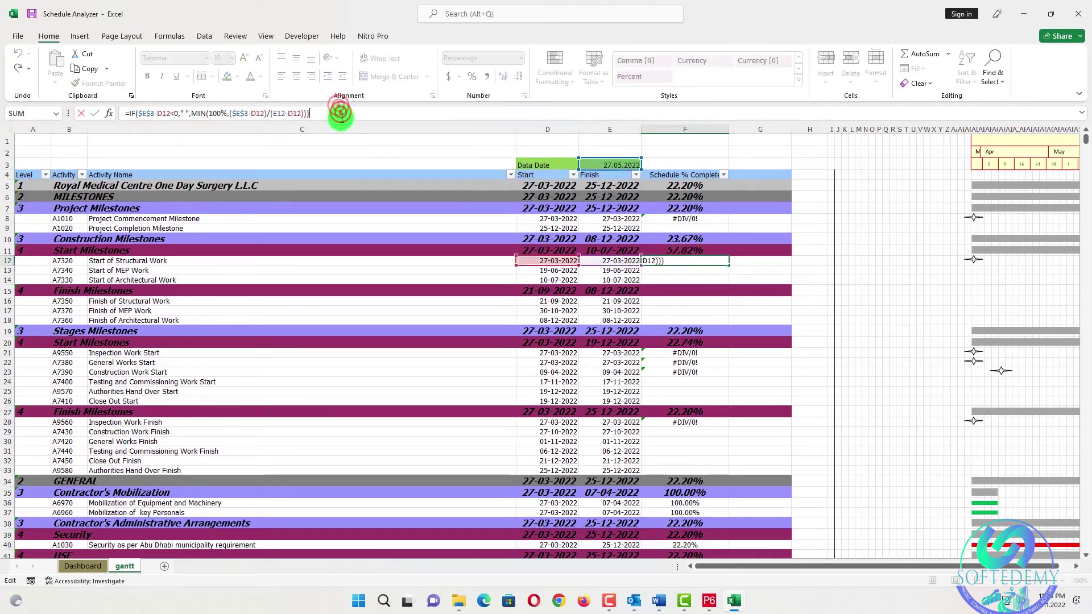
{"action": "left_click", "coordinate": [771, 309]}
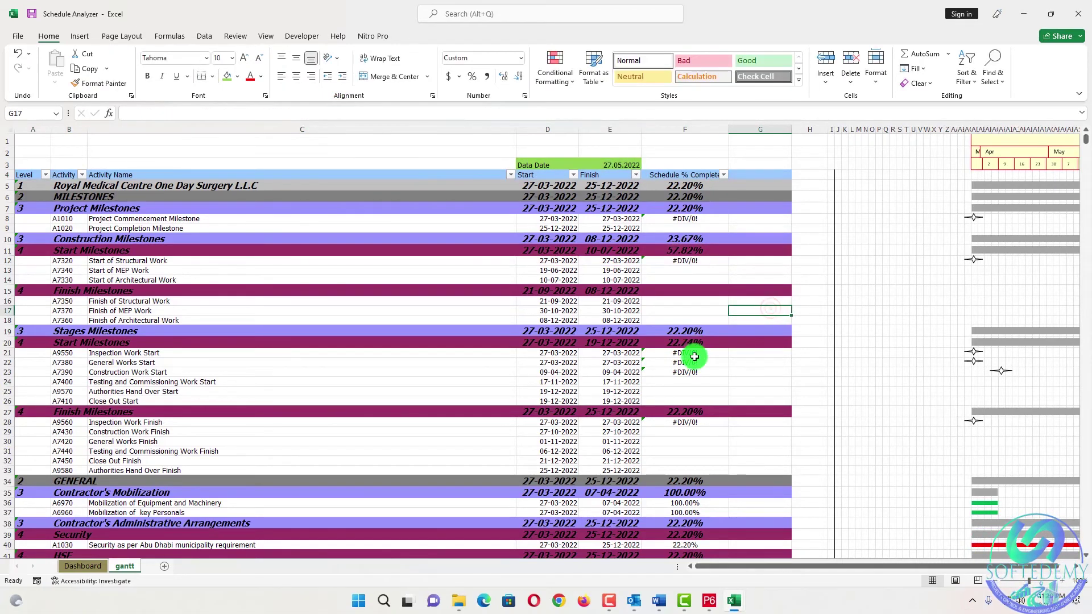
{"action": "scroll", "coordinate": [694, 357], "scroll_direction": "down", "scroll_amount": 1}
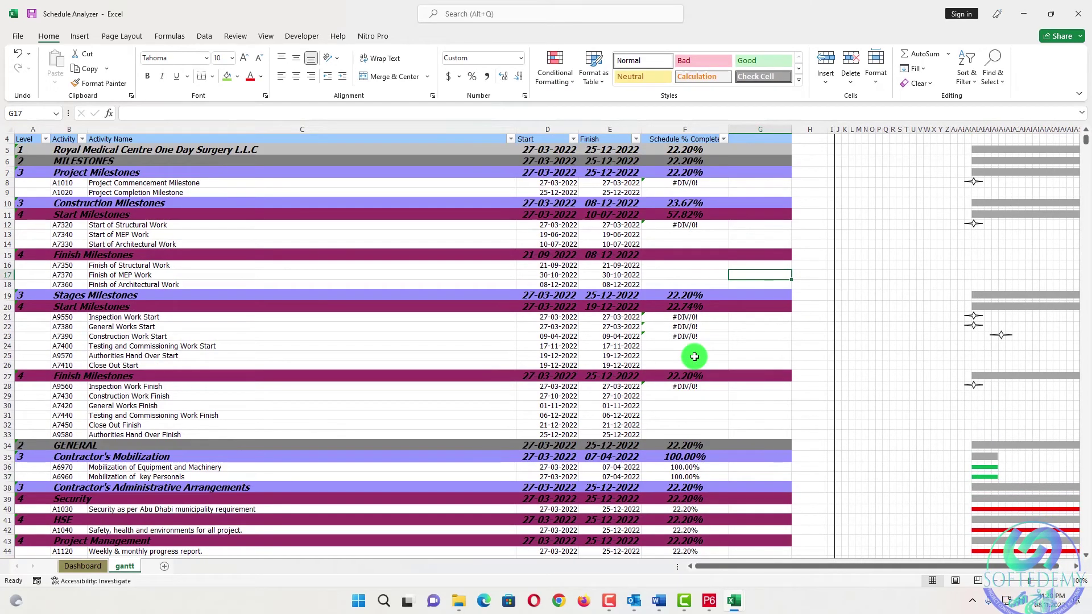
{"action": "scroll", "coordinate": [676, 348], "scroll_direction": "up", "scroll_amount": 1}
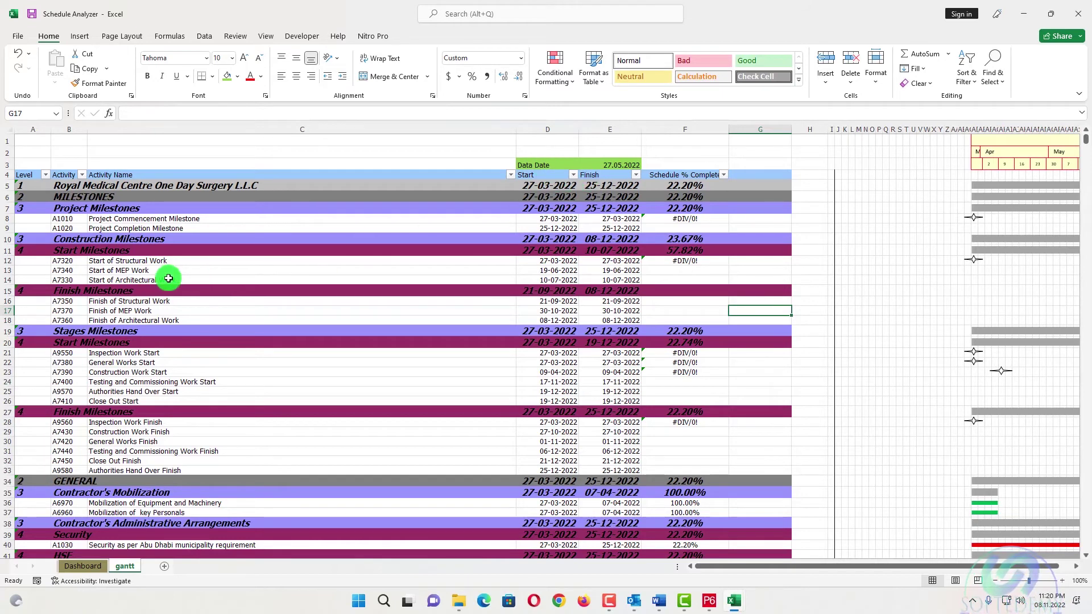
{"action": "left_click", "coordinate": [703, 260]}
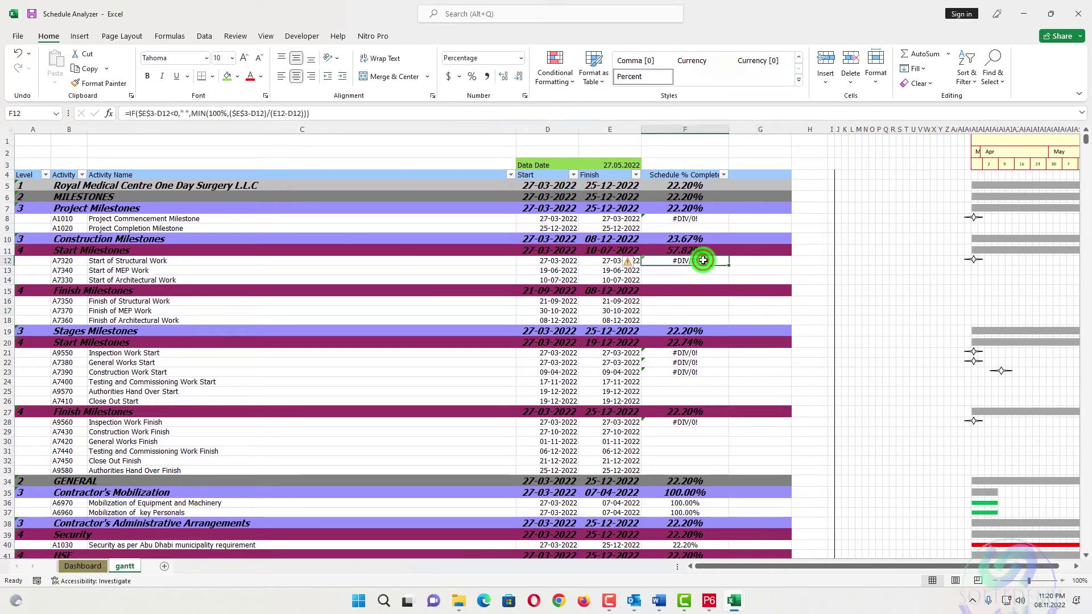
{"action": "left_click_drag", "start_coordinate": [708, 353], "coordinate": [702, 373]}
{"action": "key", "text": "Delete"}
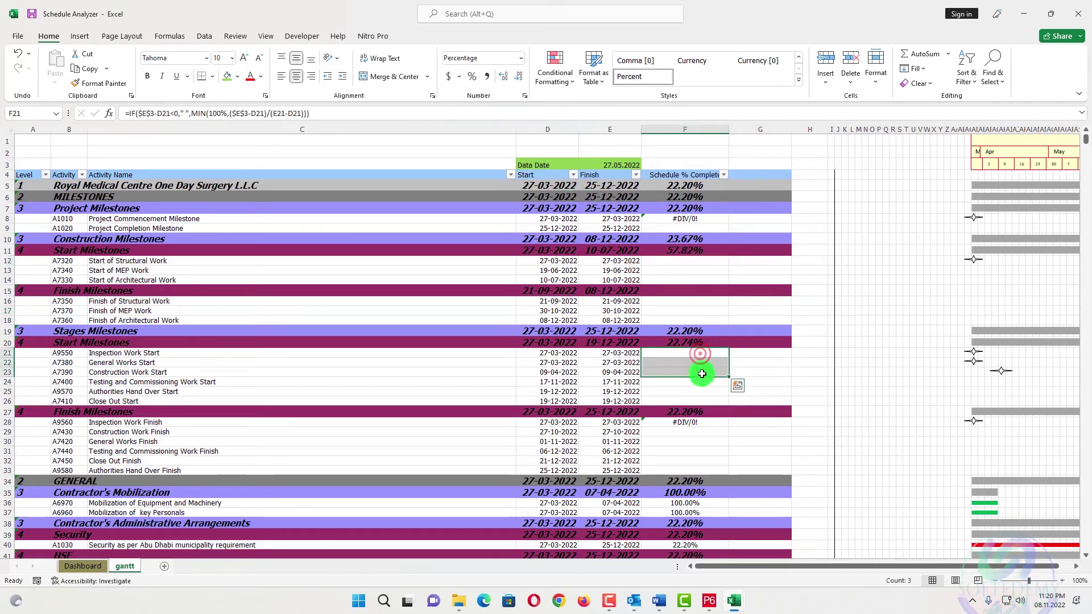
{"action": "left_click", "coordinate": [706, 421]}
{"action": "key", "text": "Delete"}
Examine the start and finish date-times and the percentage formula of activity A1160 in row 50
{"action": "scroll", "coordinate": [715, 417], "scroll_direction": "down", "scroll_amount": 2}
{"action": "scroll", "coordinate": [716, 417], "scroll_direction": "down", "scroll_amount": 4}
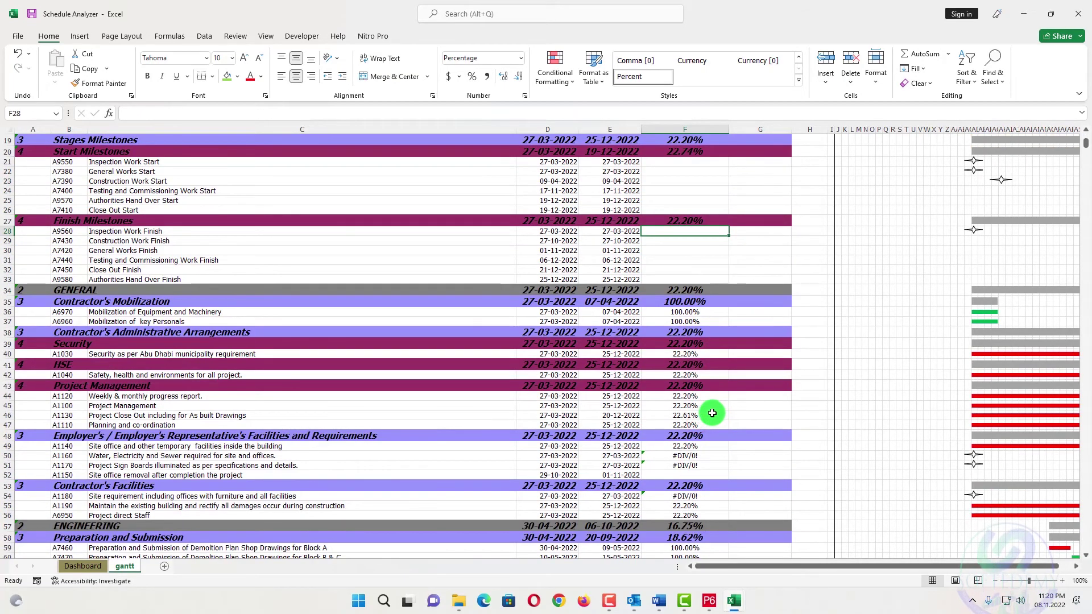
{"action": "scroll", "coordinate": [712, 413], "scroll_direction": "up", "scroll_amount": 6}
{"action": "scroll", "coordinate": [709, 409], "scroll_direction": "down", "scroll_amount": 13}
{"action": "scroll", "coordinate": [704, 408], "scroll_direction": "up", "scroll_amount": 2}
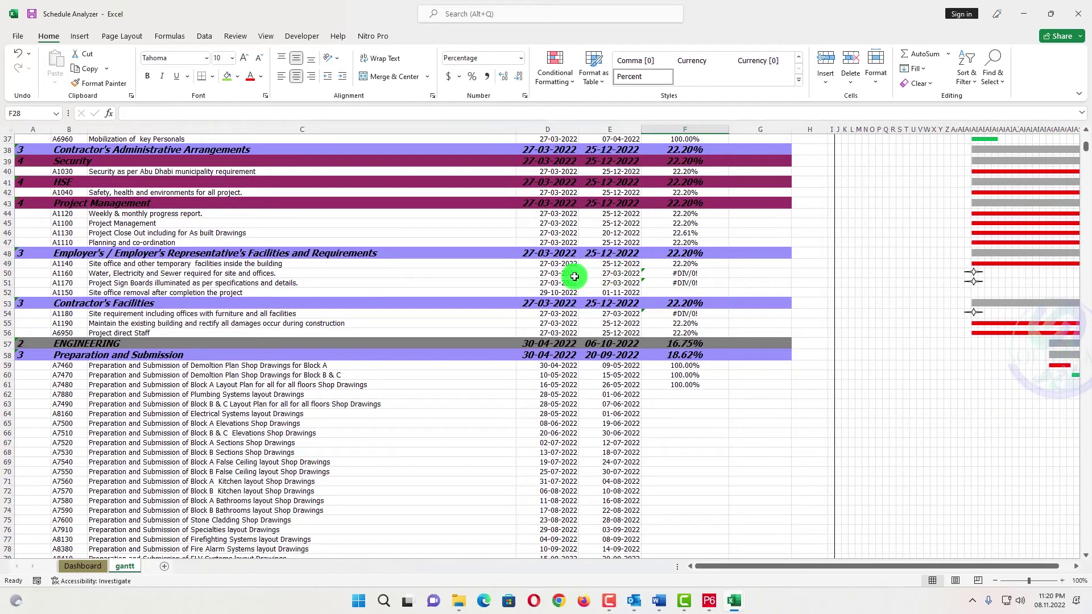
{"action": "left_click_drag", "start_coordinate": [585, 273], "coordinate": [629, 275]}
{"action": "left_click", "coordinate": [692, 273]}
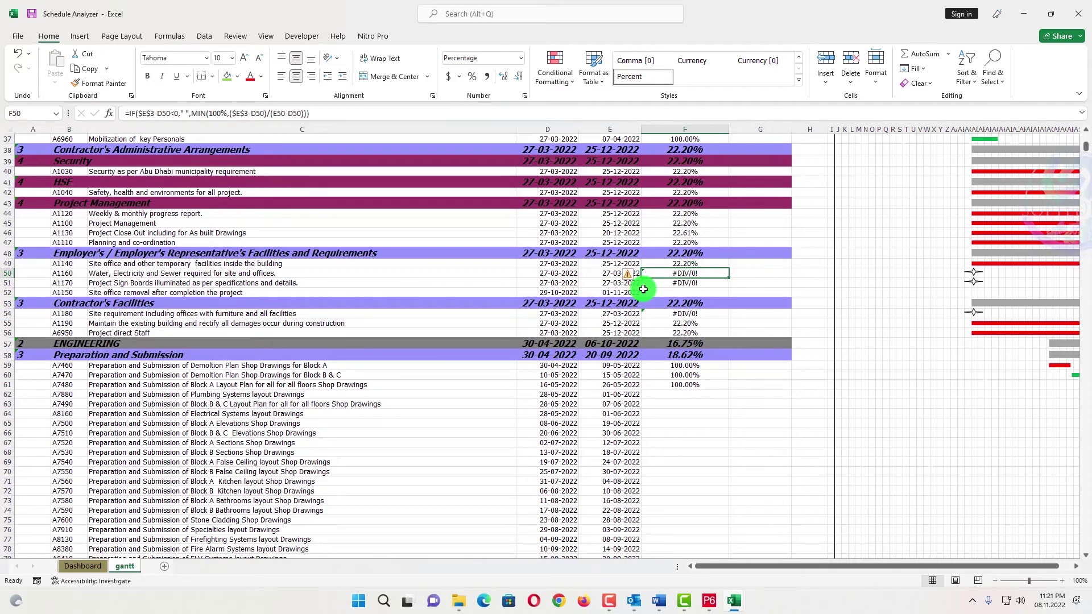
{"action": "left_click", "coordinate": [607, 276]}
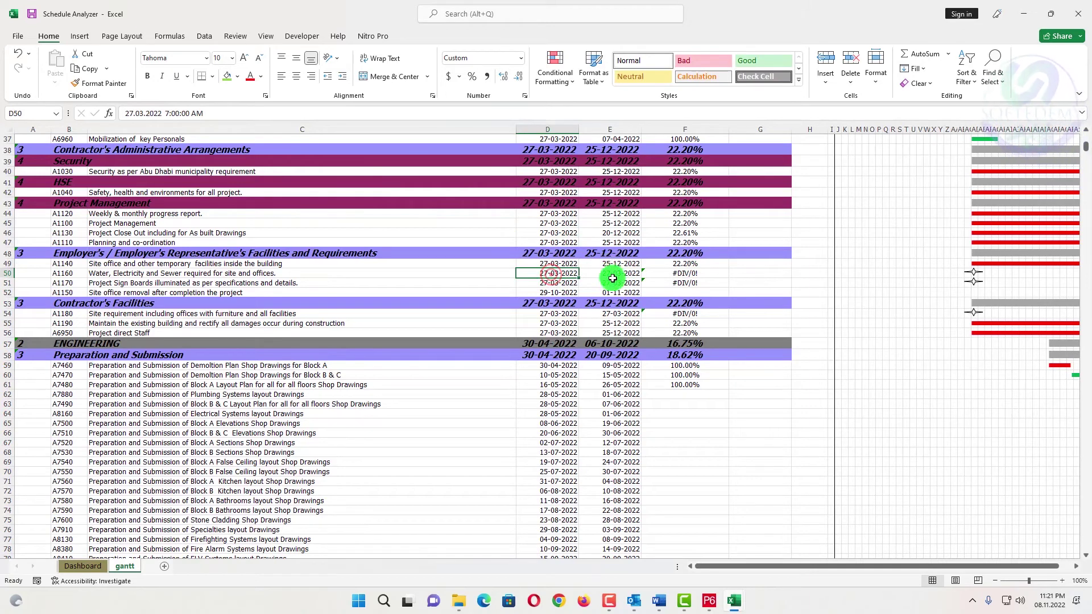
{"action": "left_click", "coordinate": [613, 279]}
{"action": "left_click", "coordinate": [613, 274]}
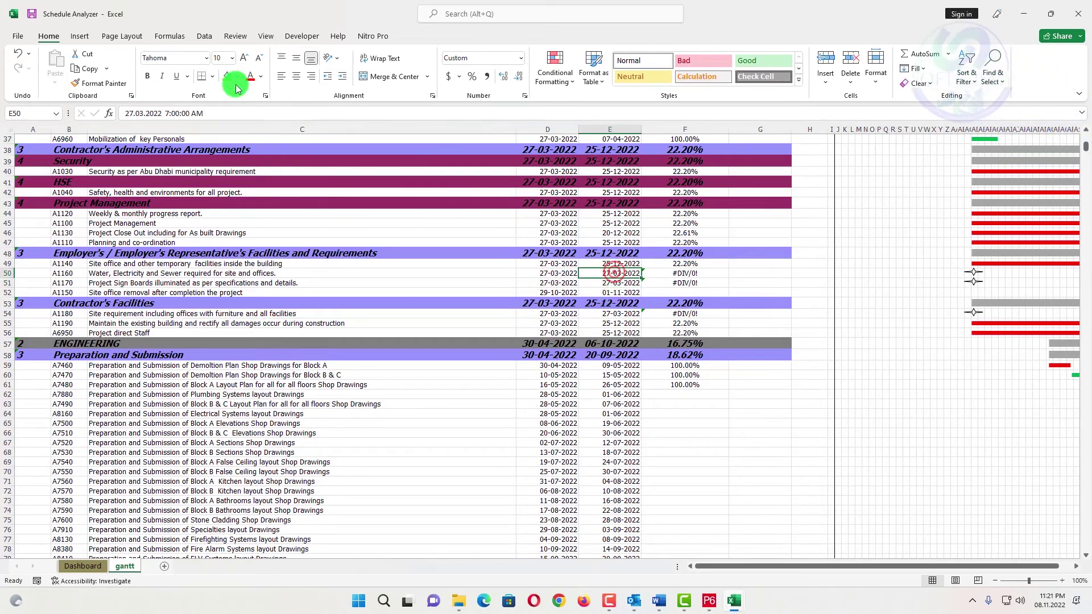
{"action": "left_click", "coordinate": [563, 275]}
{"action": "left_click", "coordinate": [651, 274]}
{"action": "right_click", "coordinate": [644, 275]}
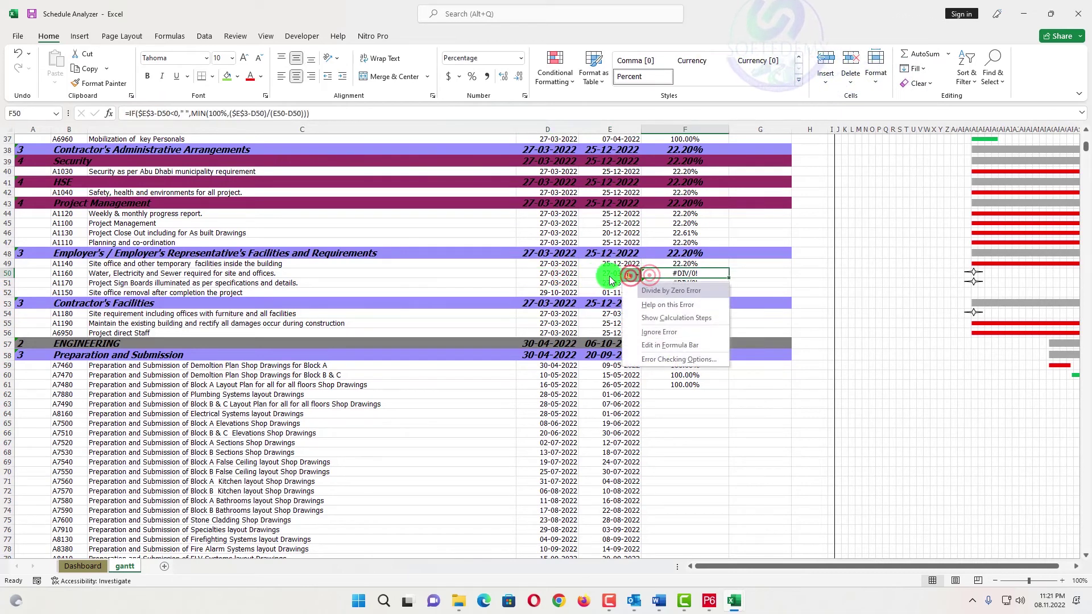
Set the finish date and time of activity A1160 in E50 to 27.03.2022 5:00:00 PM
{"action": "left_click", "coordinate": [605, 273]}
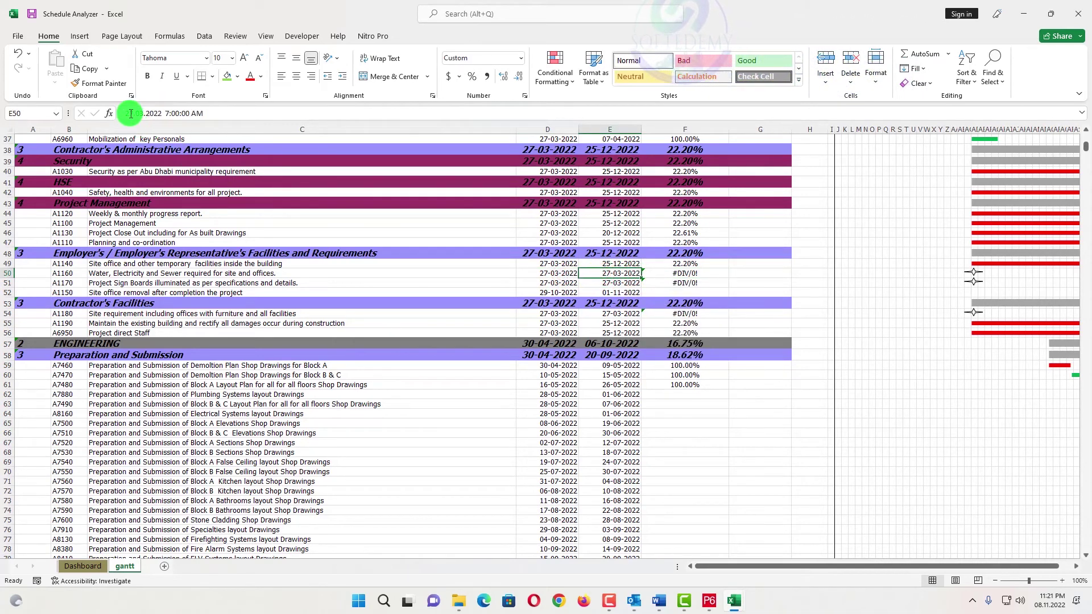
{"action": "left_click", "coordinate": [169, 114]}
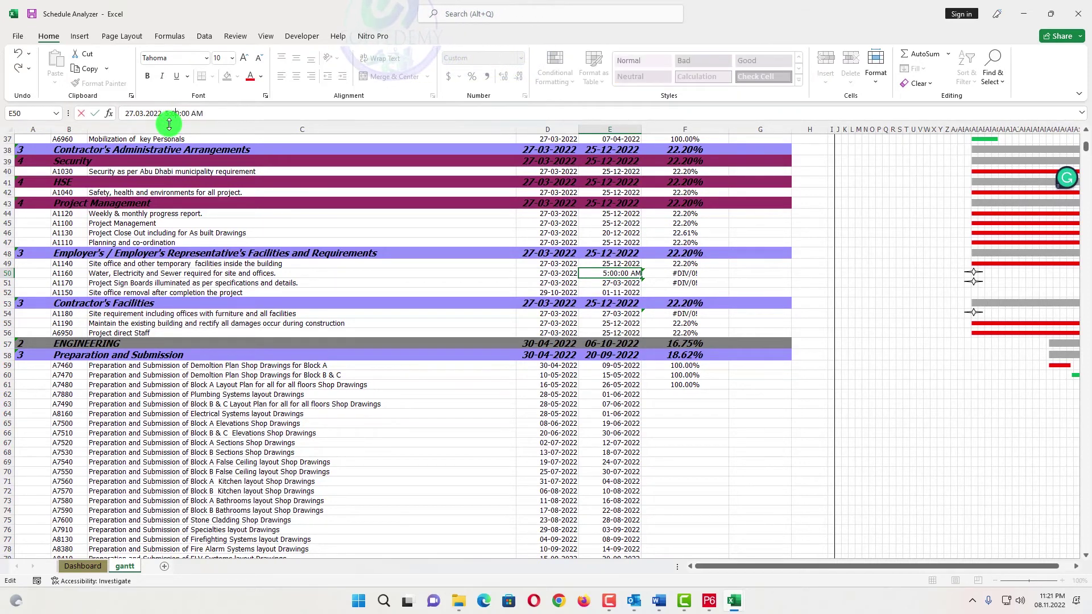
{"action": "key", "text": "BackSpace"}
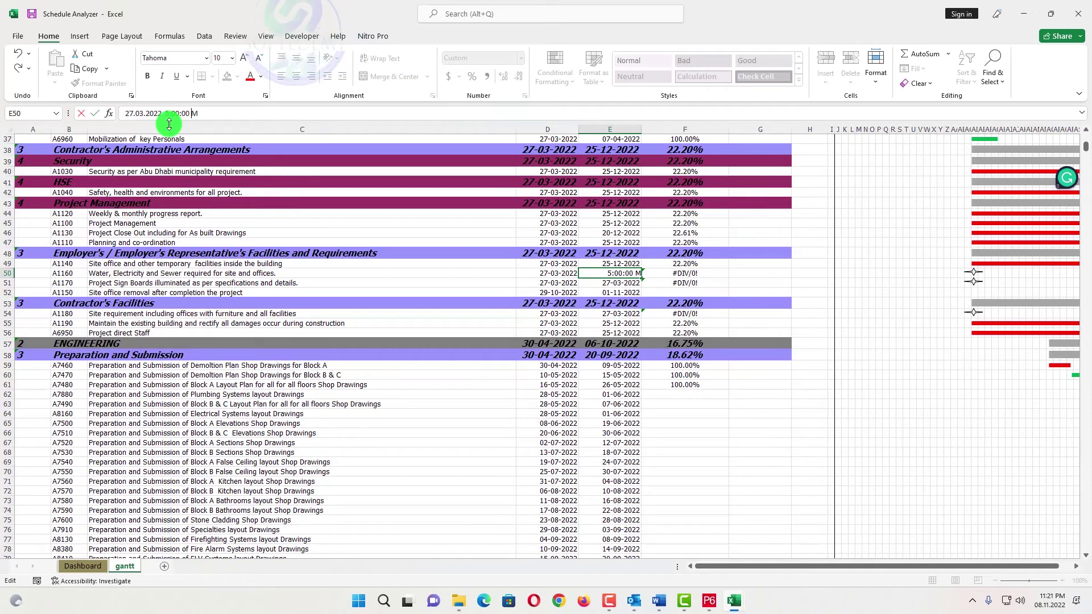
{"action": "type", "text": "A"}
{"action": "key", "text": "Return"}
{"action": "key", "text": "Up"}
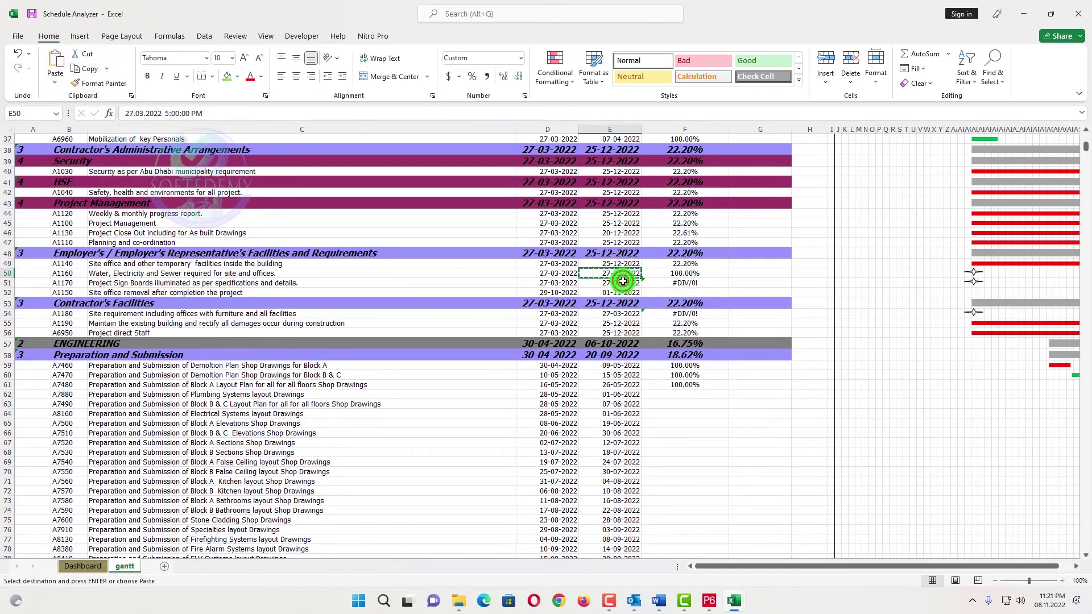
Copy the finish date and time of activity A1160 in E50 to activities A1170 in E51 and A1180 in E54
{"action": "left_click", "coordinate": [762, 264]}
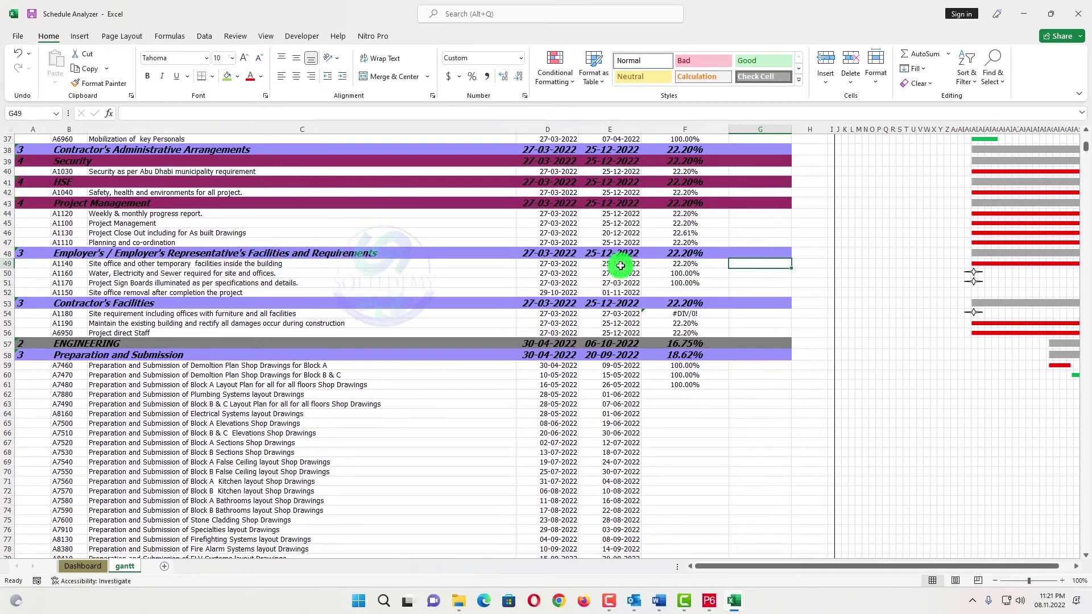
{"action": "left_click", "coordinate": [621, 273]}
{"action": "key", "text": "ctrl+c"}
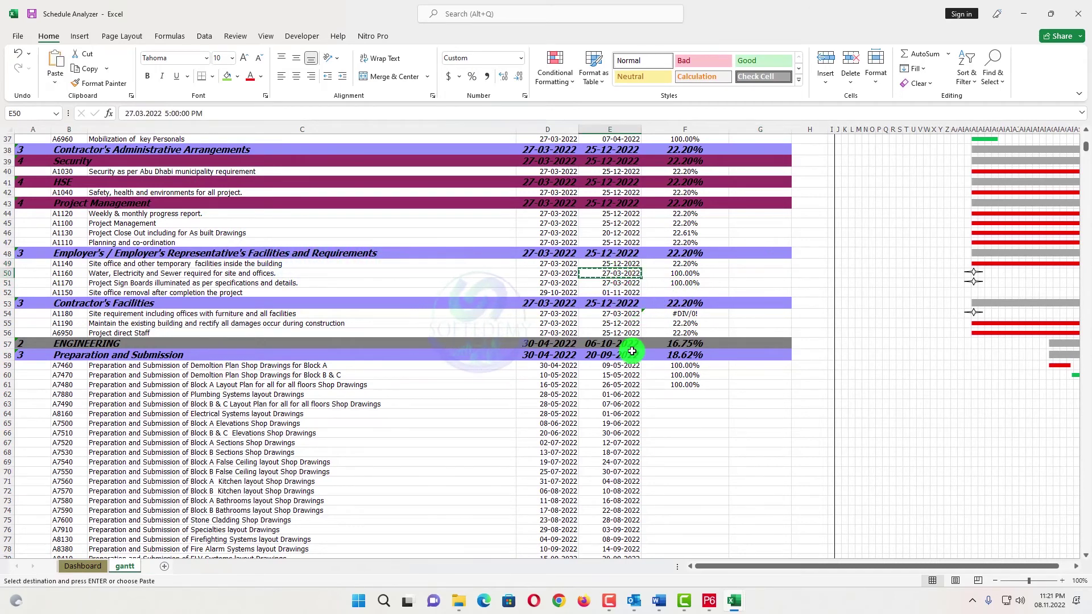
{"action": "left_click", "coordinate": [636, 316]}
{"action": "key", "text": "Return"}
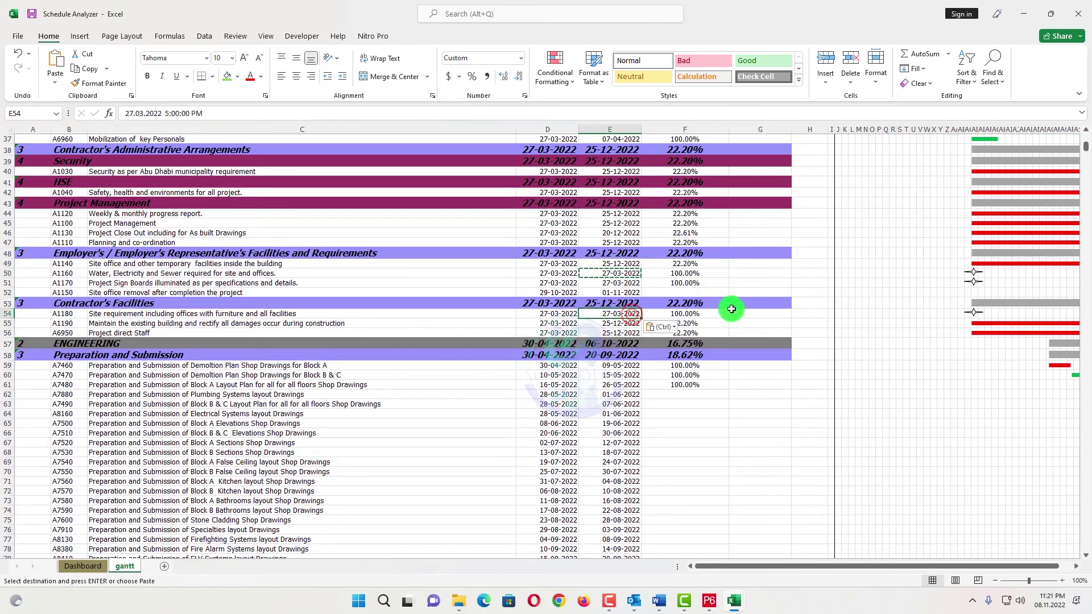
Compare the start and finish date-times of activity A1160 in D50 and E50
{"action": "left_click", "coordinate": [624, 273]}
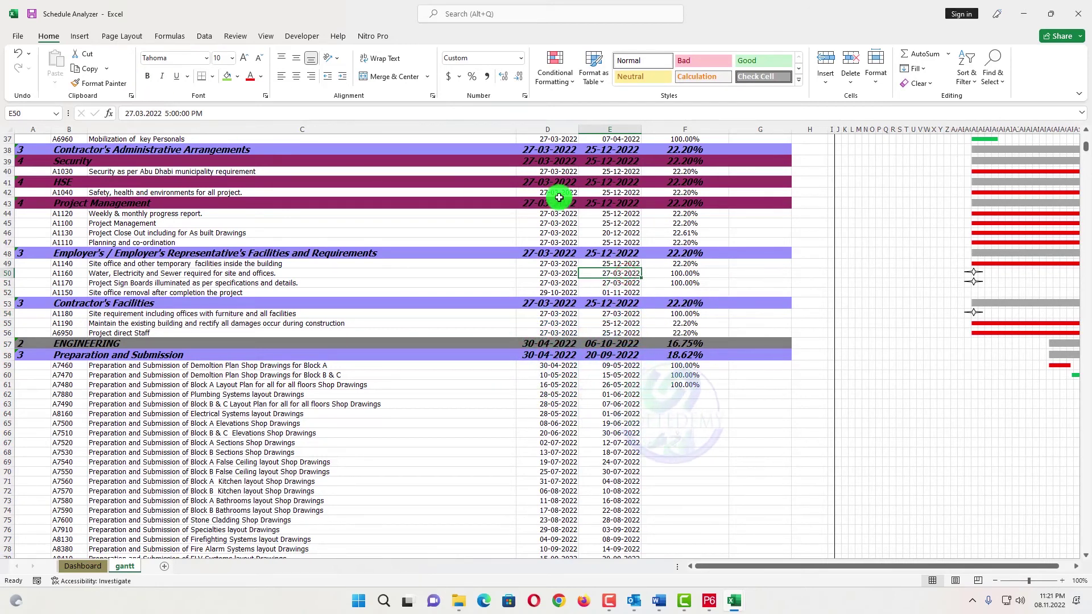
{"action": "left_click", "coordinate": [556, 275]}
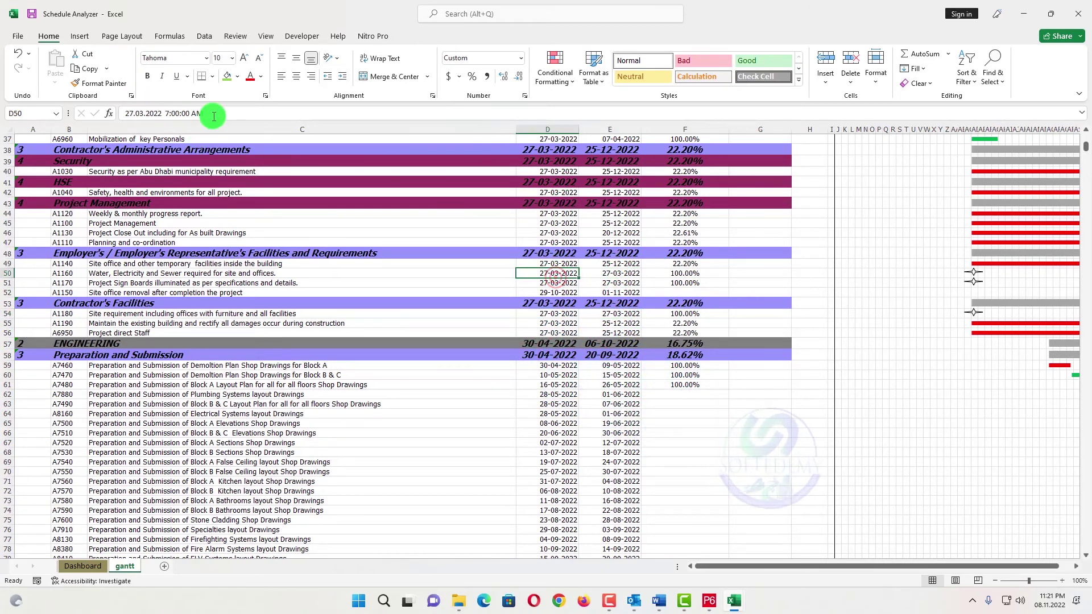
{"action": "left_click", "coordinate": [620, 274]}
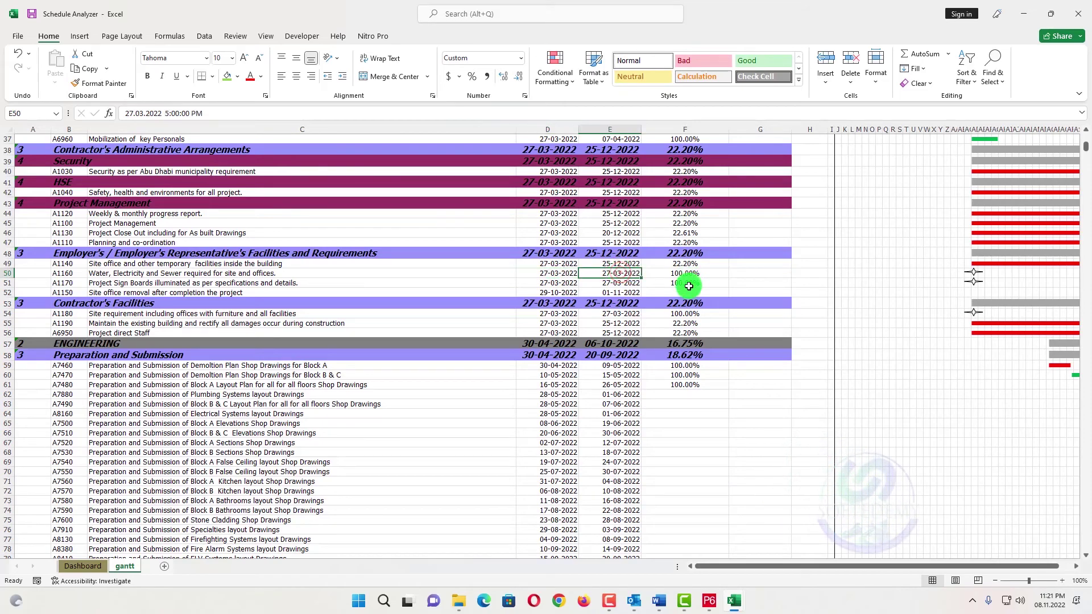
Check the finish date-time of milestone A1010 in E8 and clear its #DIV/0! entry in F8
{"action": "scroll", "coordinate": [660, 379], "scroll_direction": "down", "scroll_amount": 3}
{"action": "scroll", "coordinate": [661, 379], "scroll_direction": "up", "scroll_amount": 15}
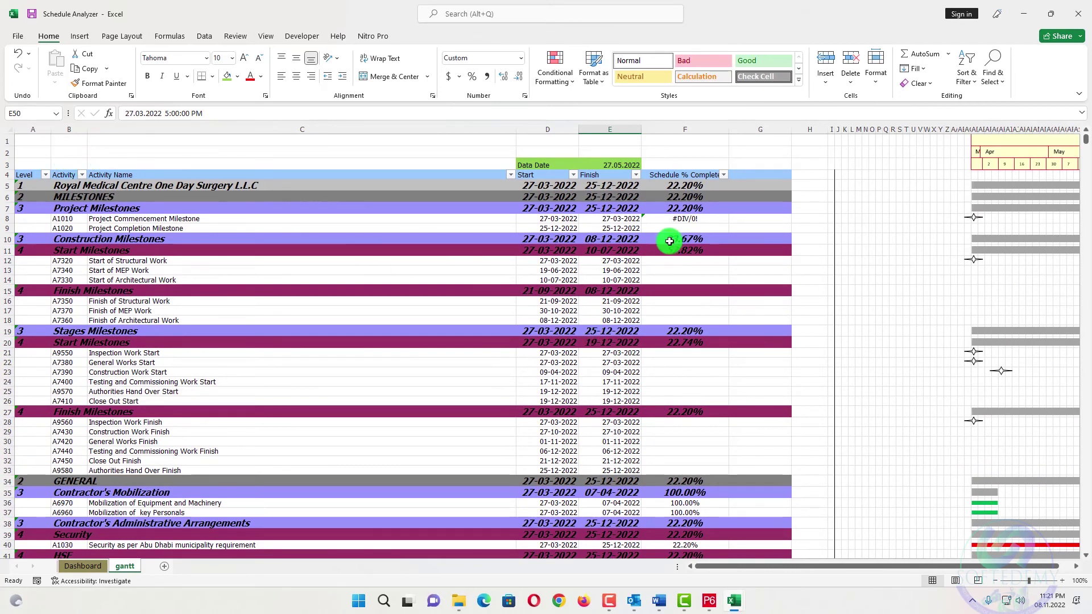
{"action": "left_click", "coordinate": [678, 221]}
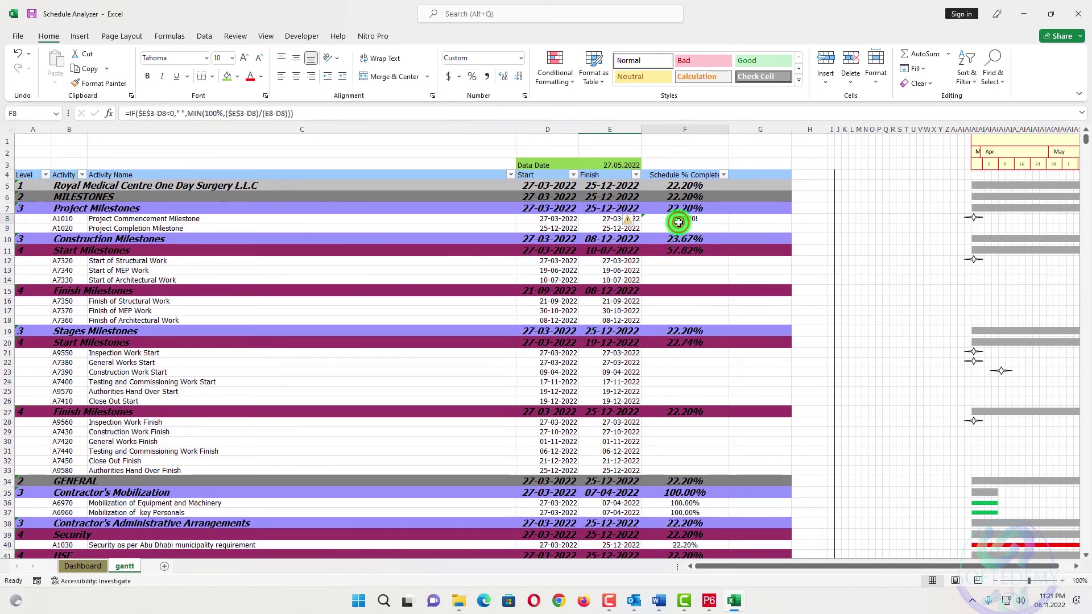
{"action": "left_click", "coordinate": [608, 222]}
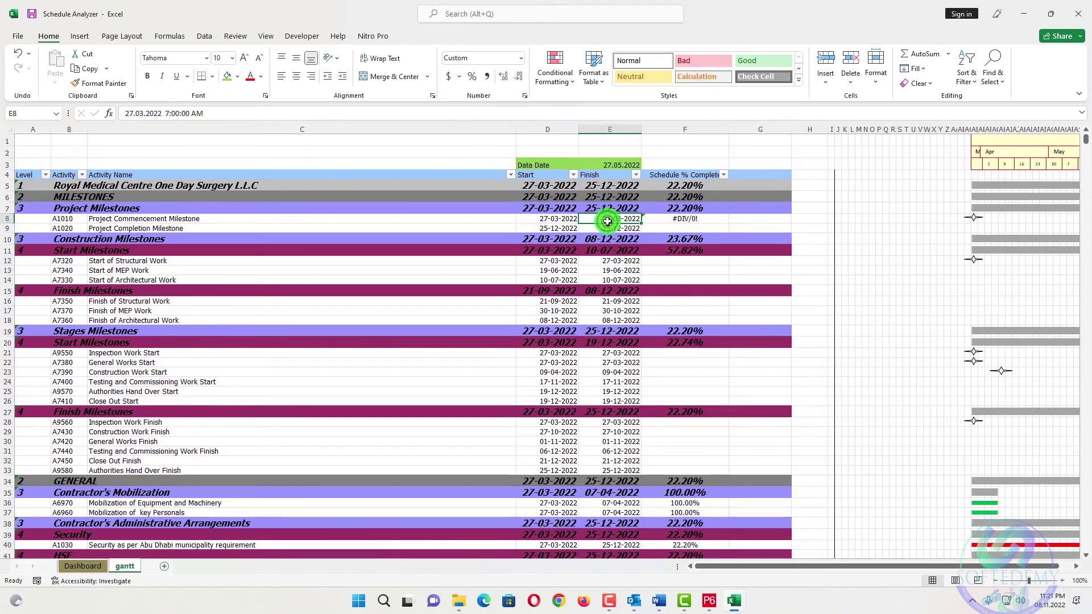
{"action": "left_click", "coordinate": [690, 220]}
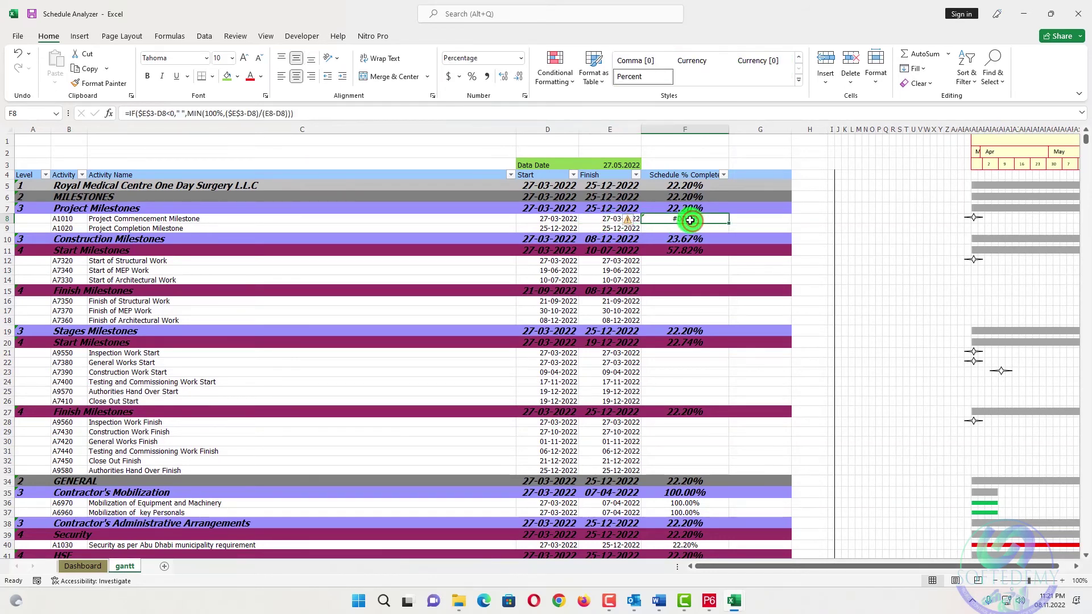
{"action": "left_click", "coordinate": [695, 287]}
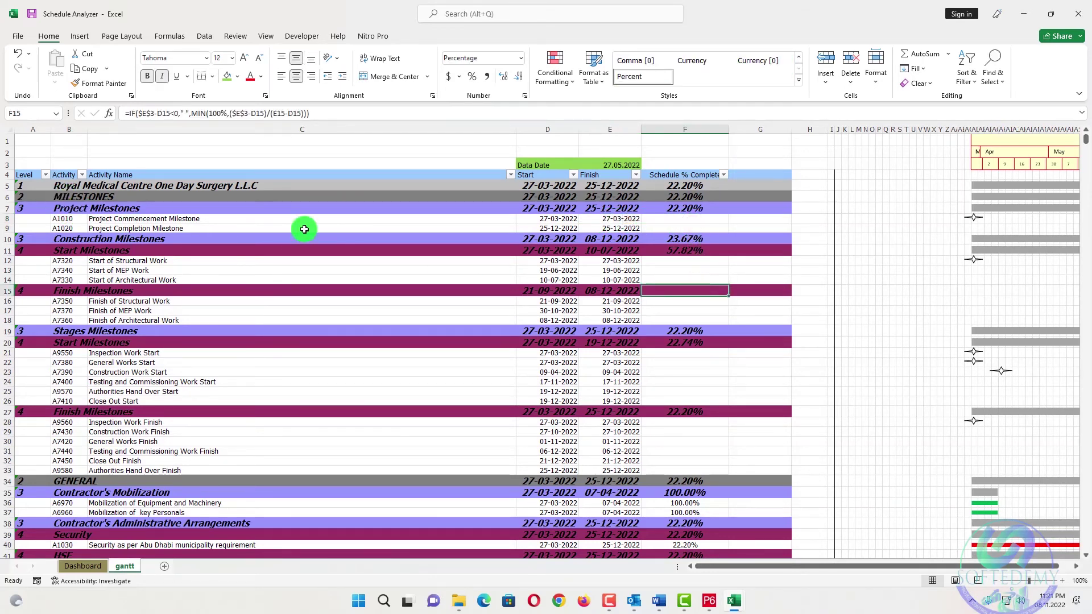
Filter the Schedule % Complete column to exclude the blank entries
{"action": "left_click", "coordinate": [724, 175]}
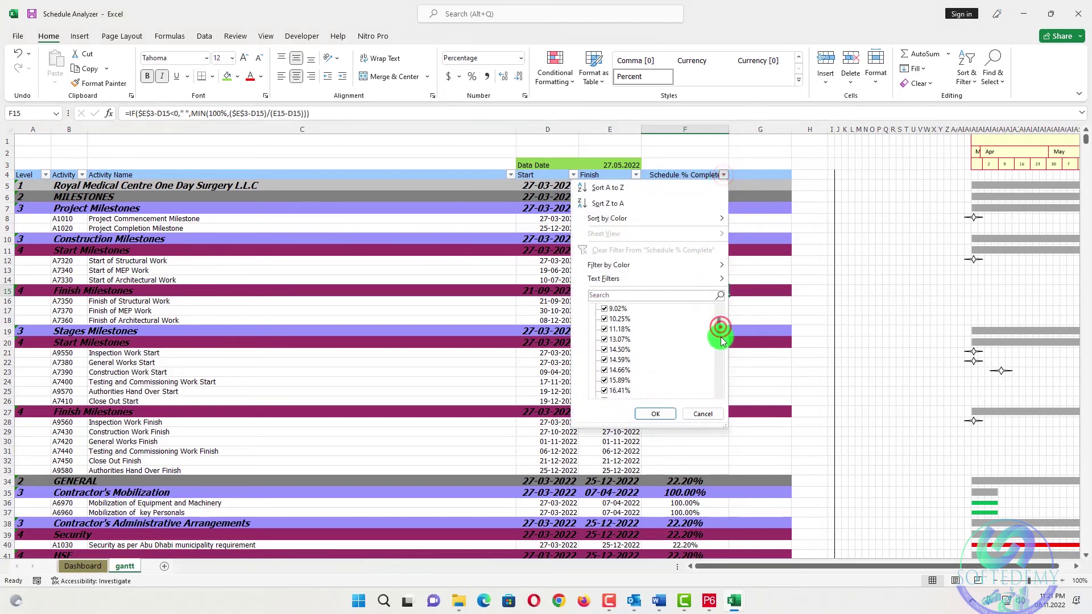
{"action": "left_click", "coordinate": [660, 416]}
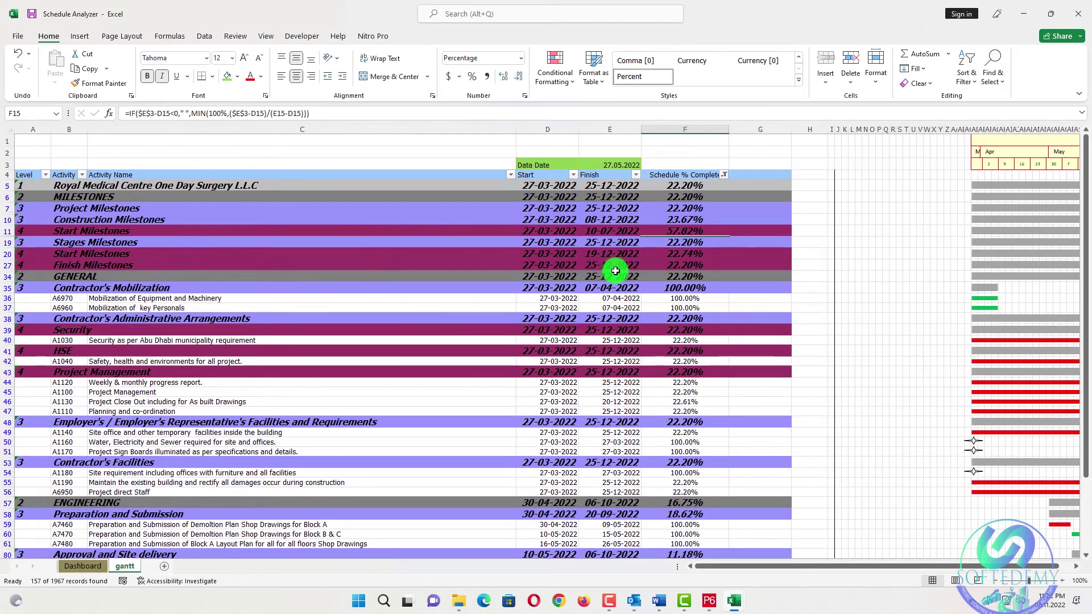
Examine the filtered activities and their schedule percentages from the milestones down to the Close Out drawings
{"action": "scroll", "coordinate": [275, 268], "scroll_direction": "down", "scroll_amount": 3}
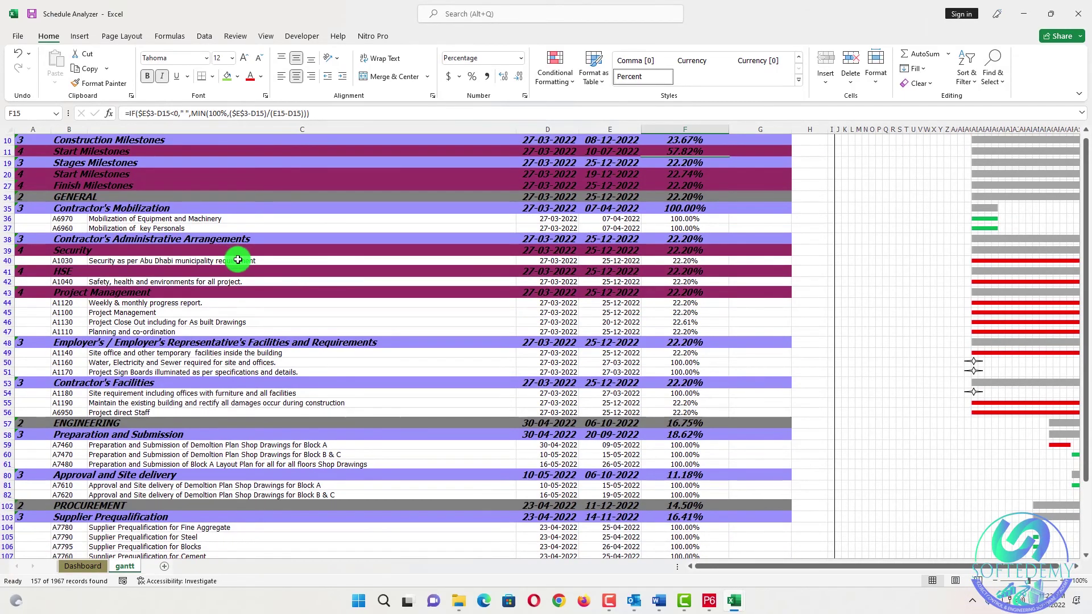
{"action": "scroll", "coordinate": [250, 255], "scroll_direction": "down", "scroll_amount": 3}
{"action": "scroll", "coordinate": [213, 256], "scroll_direction": "up", "scroll_amount": 2}
{"action": "scroll", "coordinate": [200, 256], "scroll_direction": "down", "scroll_amount": 3}
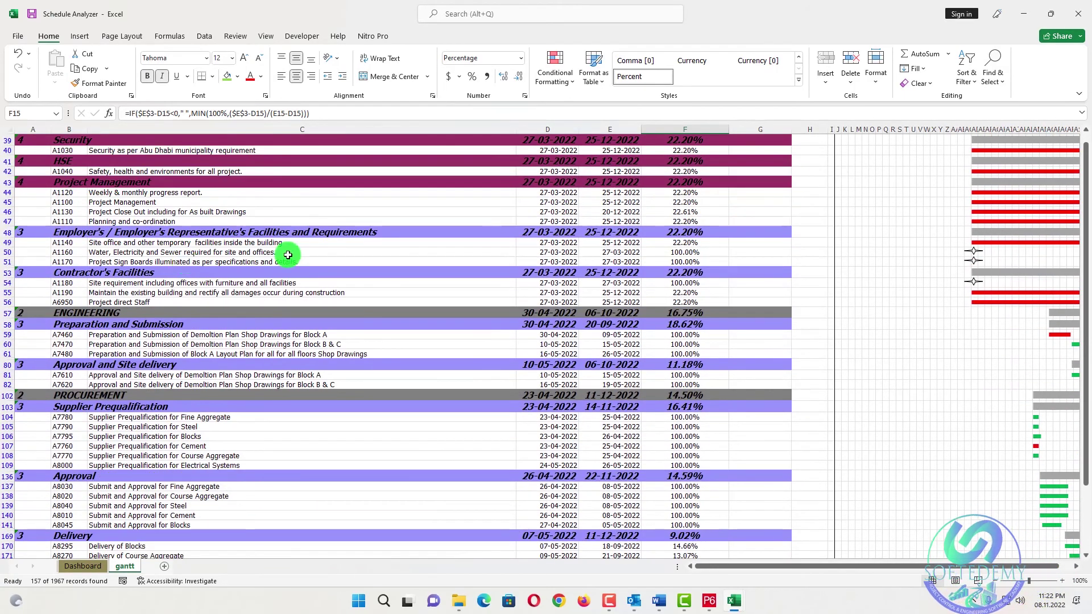
{"action": "scroll", "coordinate": [288, 251], "scroll_direction": "up", "scroll_amount": 6}
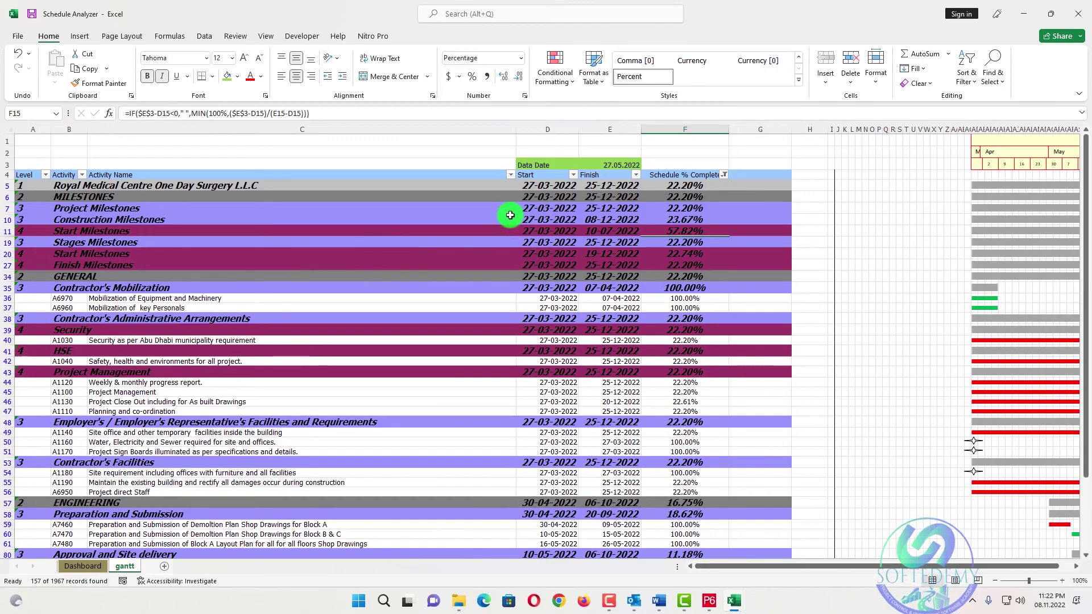
{"action": "scroll", "coordinate": [207, 286], "scroll_direction": "down", "scroll_amount": 3}
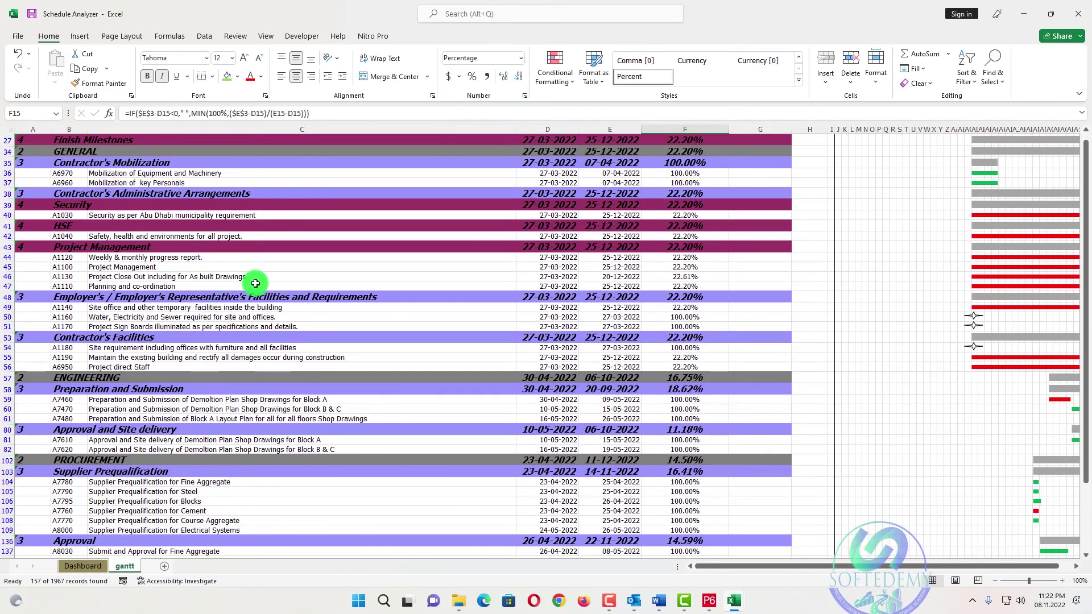
{"action": "scroll", "coordinate": [378, 271], "scroll_direction": "up", "scroll_amount": 3}
{"action": "scroll", "coordinate": [432, 262], "scroll_direction": "down", "scroll_amount": 10}
{"action": "scroll", "coordinate": [432, 262], "scroll_direction": "down", "scroll_amount": 5}
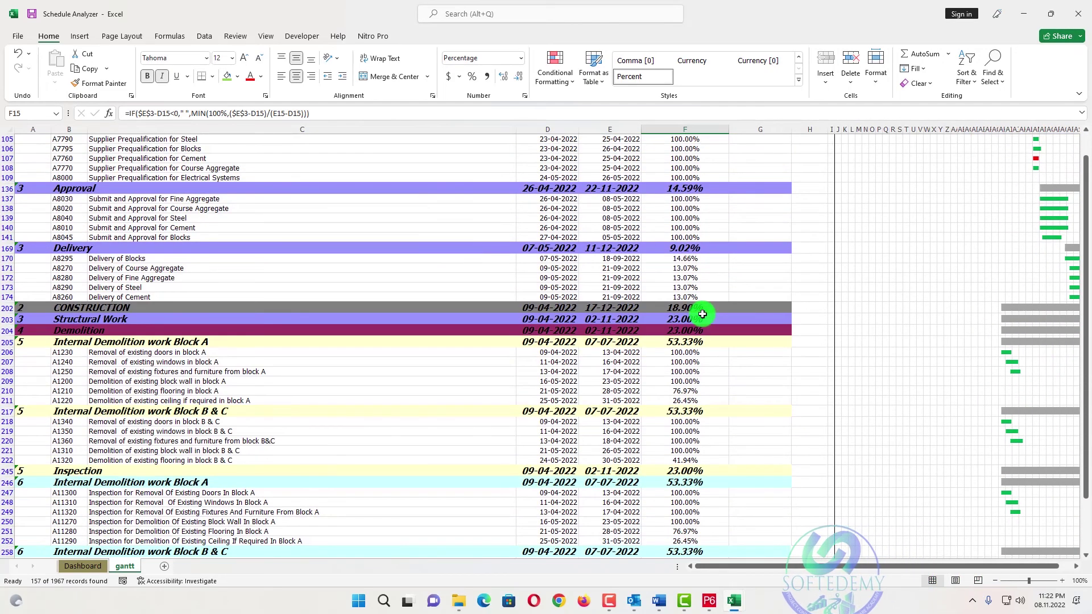
{"action": "scroll", "coordinate": [702, 310], "scroll_direction": "down", "scroll_amount": 8}
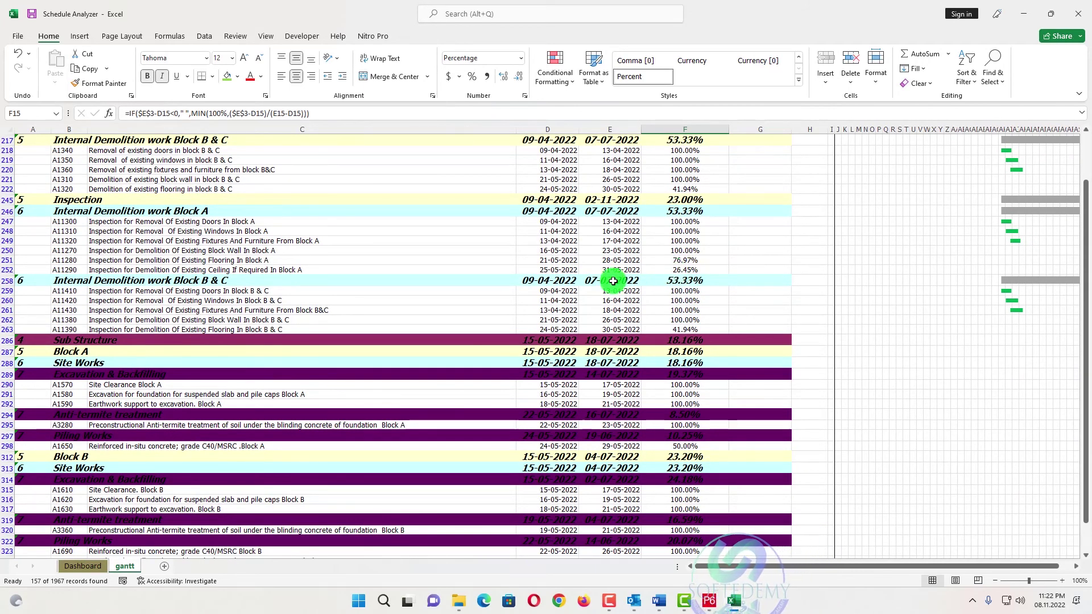
{"action": "scroll", "coordinate": [598, 289], "scroll_direction": "up", "scroll_amount": 8}
{"action": "scroll", "coordinate": [741, 297], "scroll_direction": "down", "scroll_amount": 20}
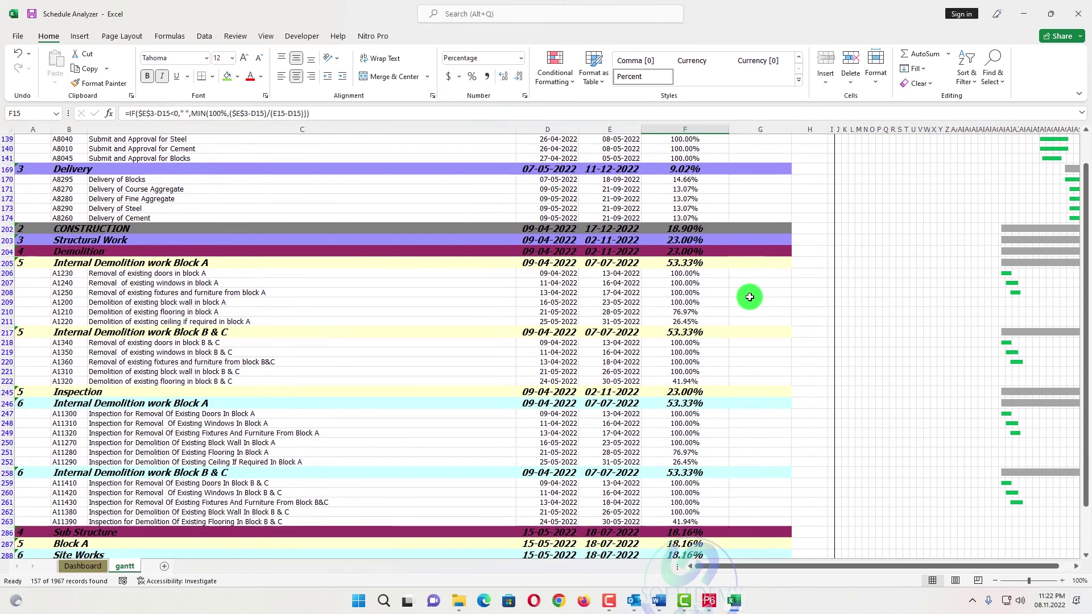
{"action": "scroll", "coordinate": [741, 297], "scroll_direction": "down", "scroll_amount": 12}
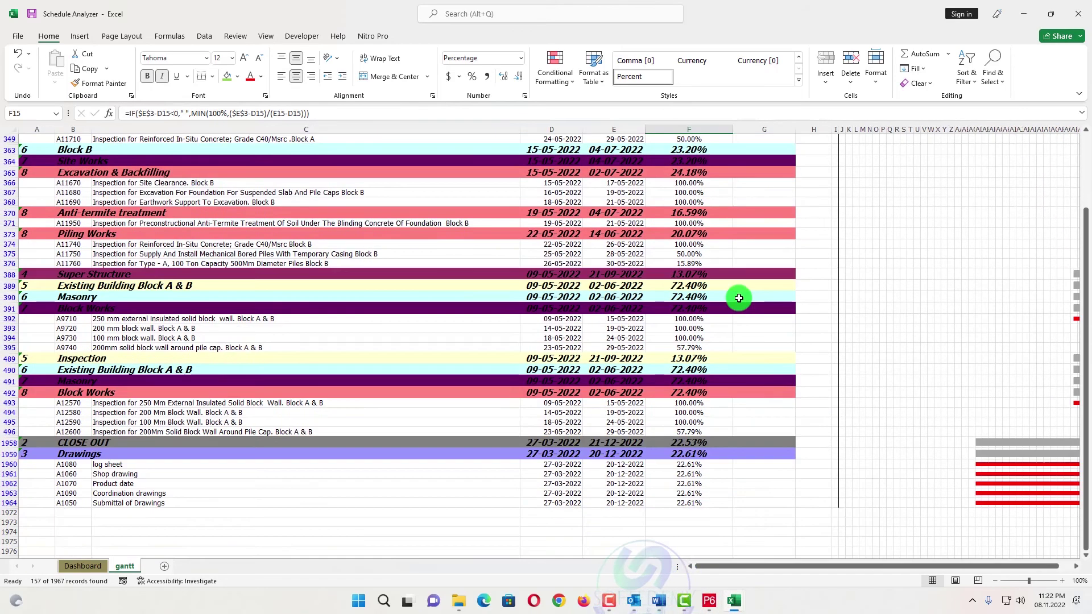
{"action": "scroll", "coordinate": [731, 294], "scroll_direction": "up", "scroll_amount": 10}
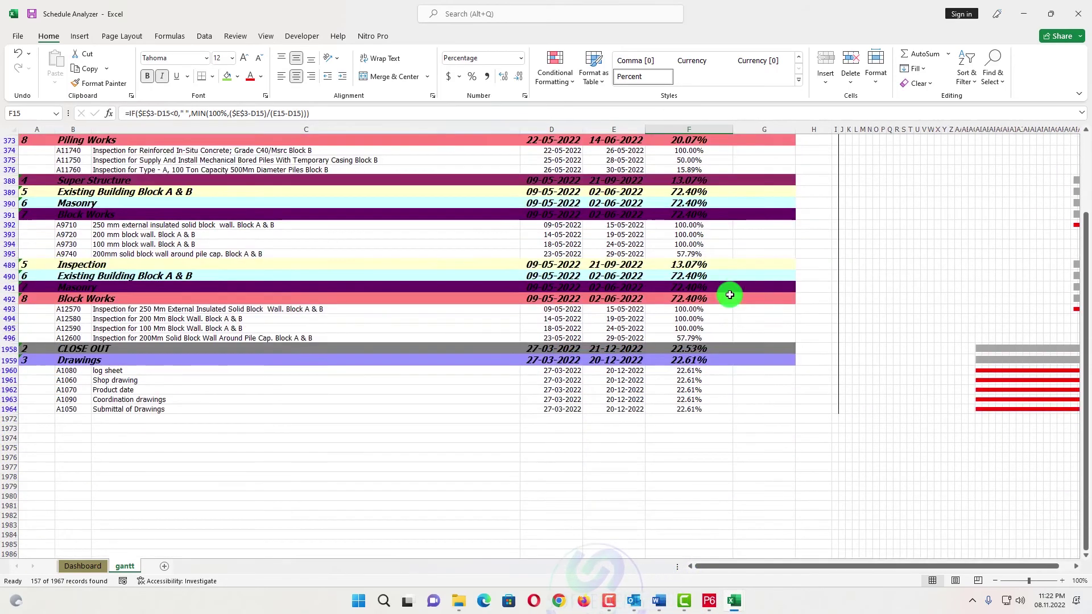
{"action": "scroll", "coordinate": [732, 297], "scroll_direction": "up", "scroll_amount": 20}
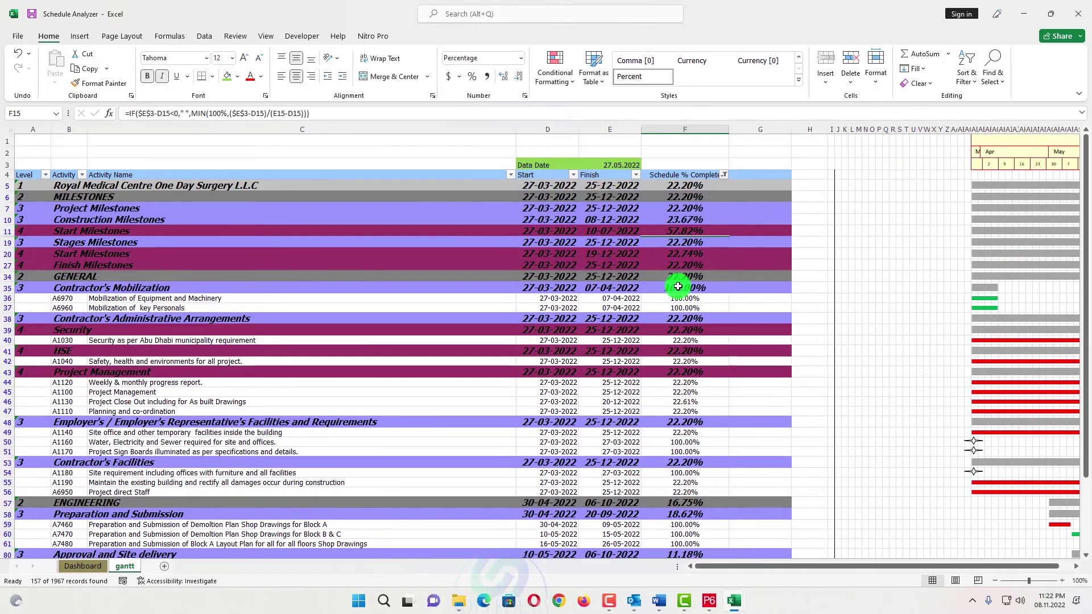
Set the data date in E3 to 27.04.2022 and review the recalculated schedule percentages down the list
{"action": "left_click", "coordinate": [631, 163]}
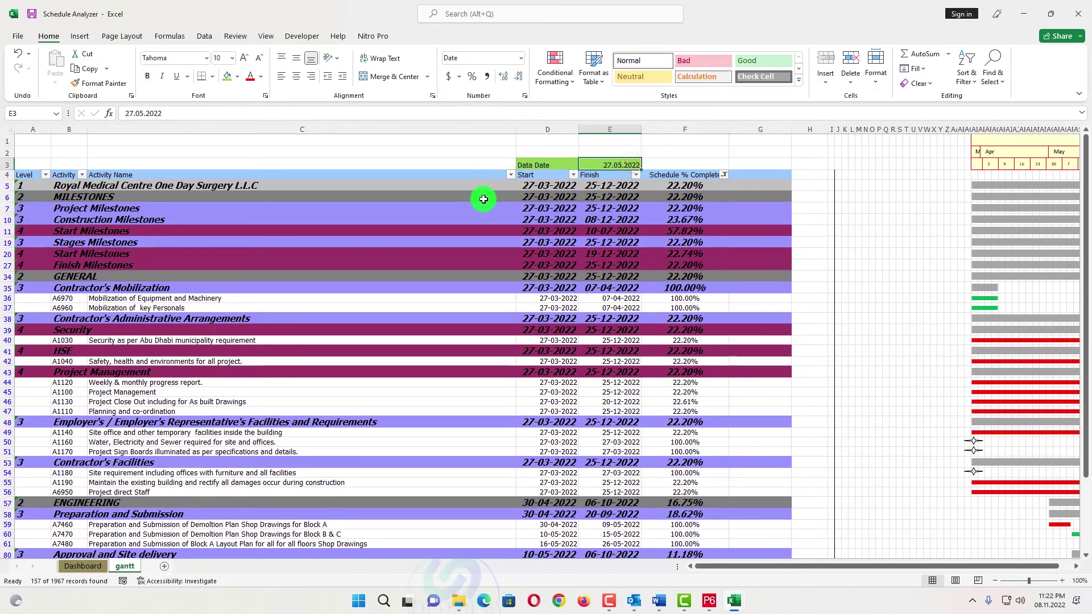
{"action": "left_click", "coordinate": [144, 115]}
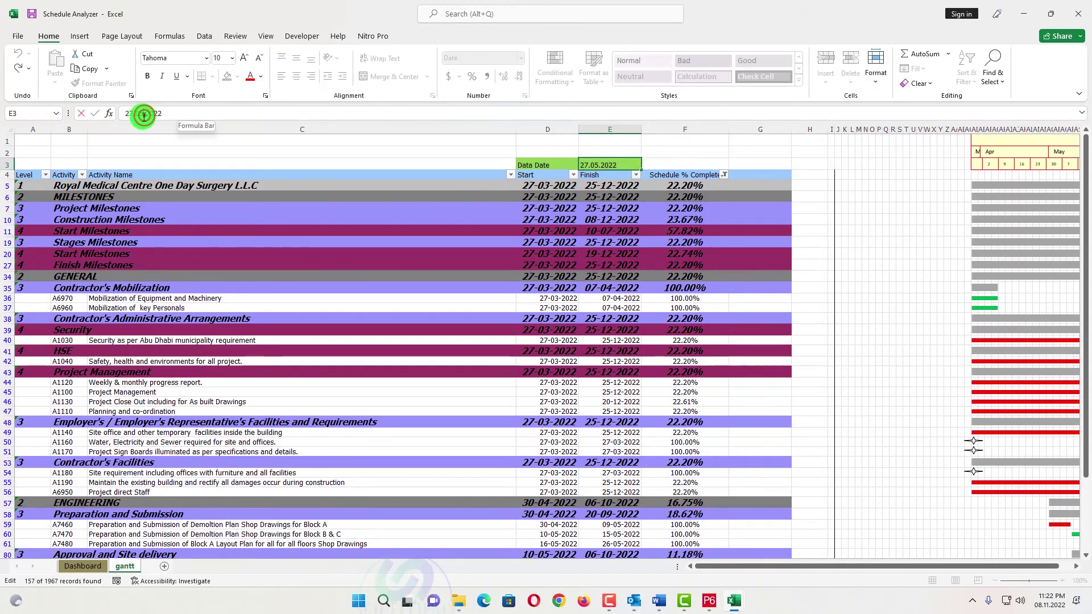
{"action": "key", "text": "Return"}
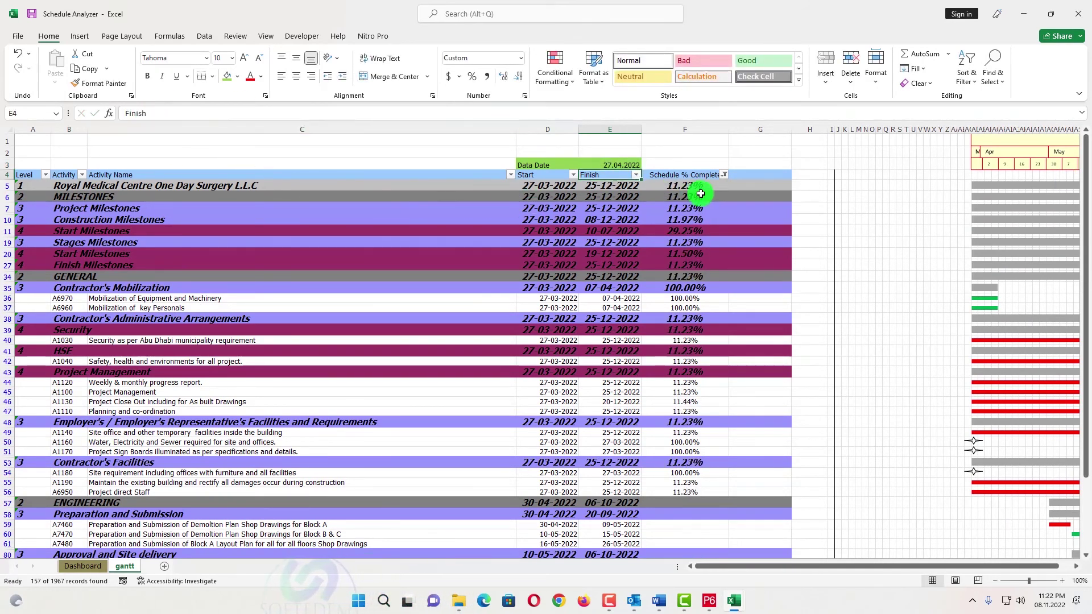
{"action": "scroll", "coordinate": [671, 211], "scroll_direction": "down", "scroll_amount": 20}
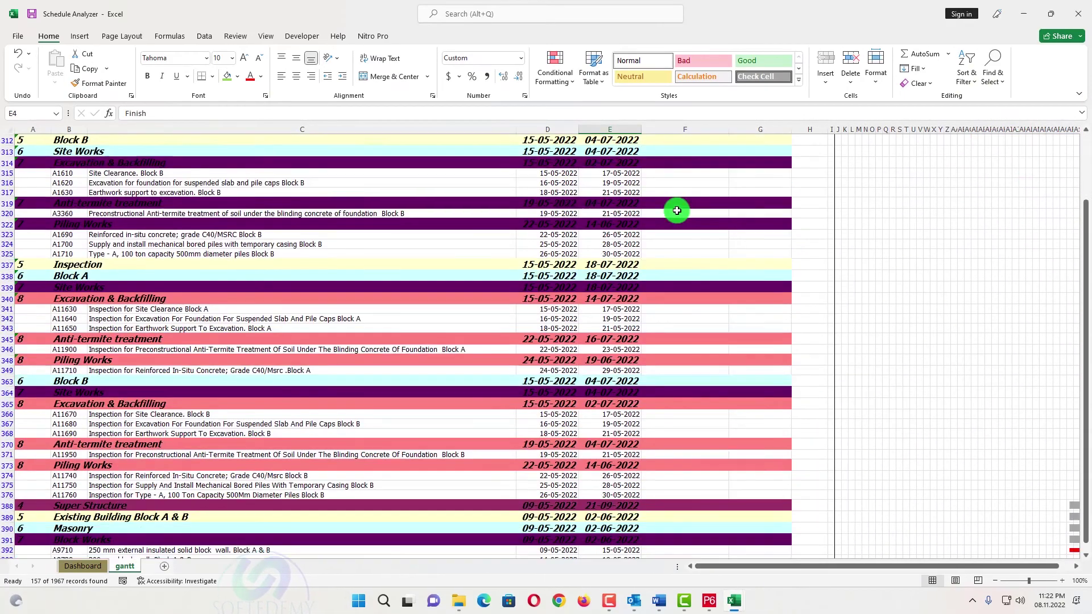
{"action": "scroll", "coordinate": [677, 211], "scroll_direction": "up", "scroll_amount": 20}
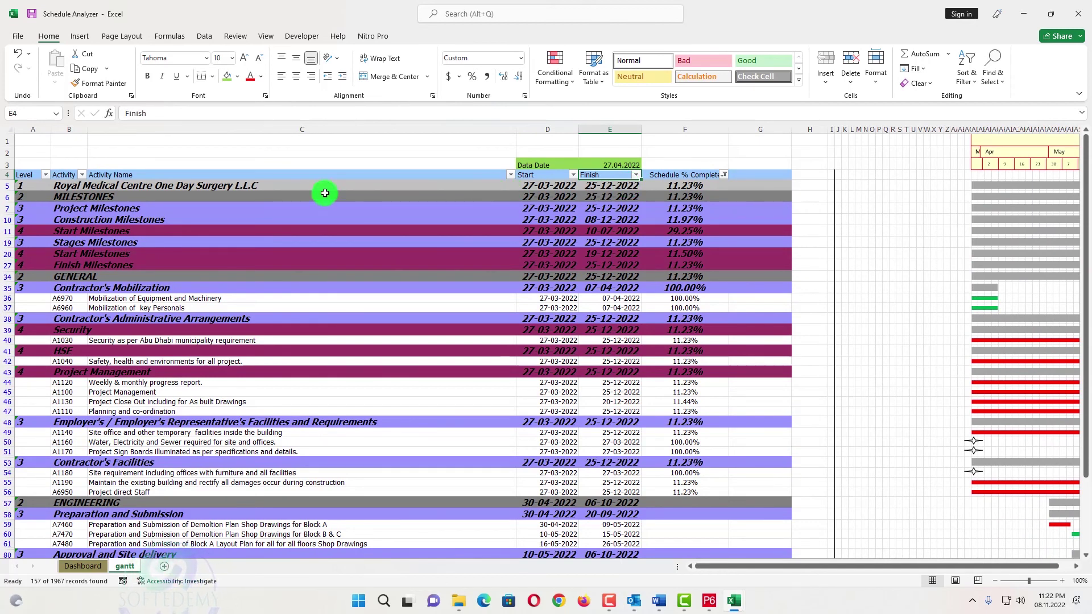
Filter the Level column to exclude blanks so that only the WBS summary rows are listed
{"action": "left_click", "coordinate": [44, 174]}
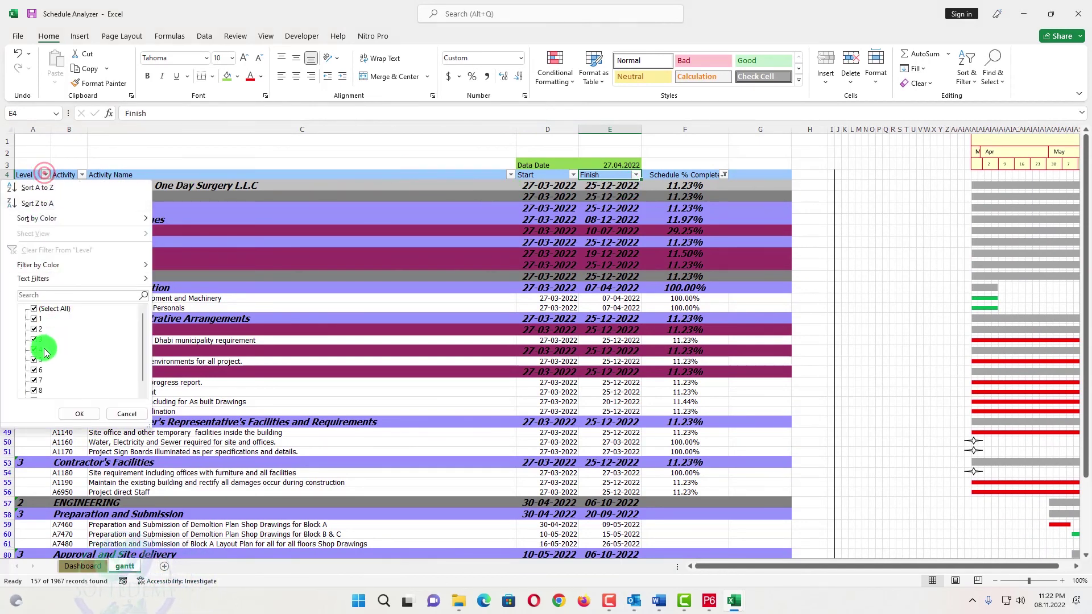
{"action": "scroll", "coordinate": [47, 384], "scroll_direction": "down", "scroll_amount": 1}
{"action": "left_click", "coordinate": [77, 413]}
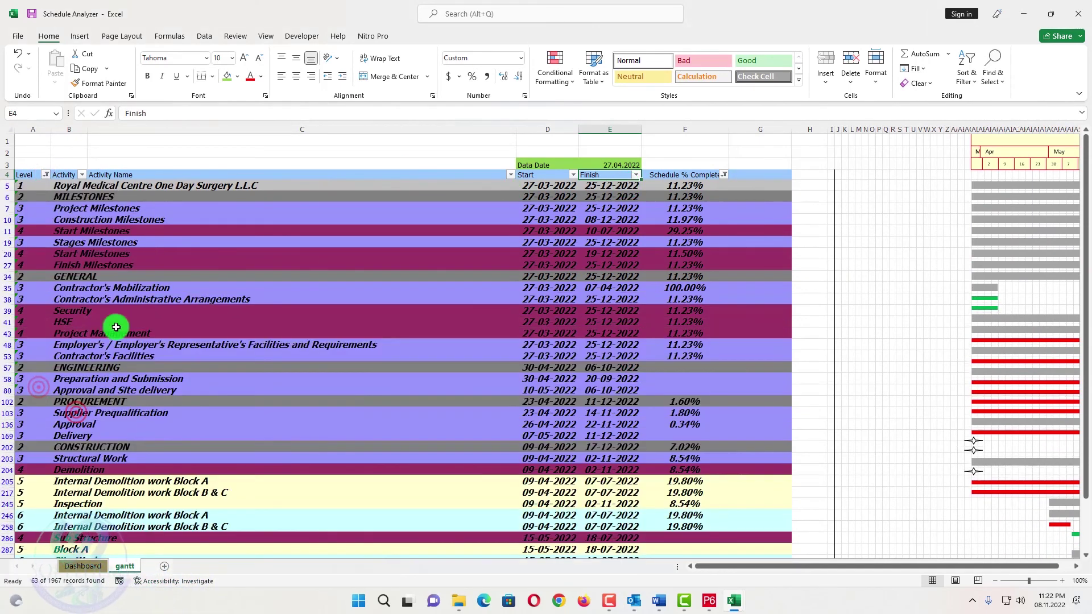
Filter the Level column to level 2 only and view the remaining summary bars across the 2022 Gantt timeline
{"action": "left_click", "coordinate": [45, 176]}
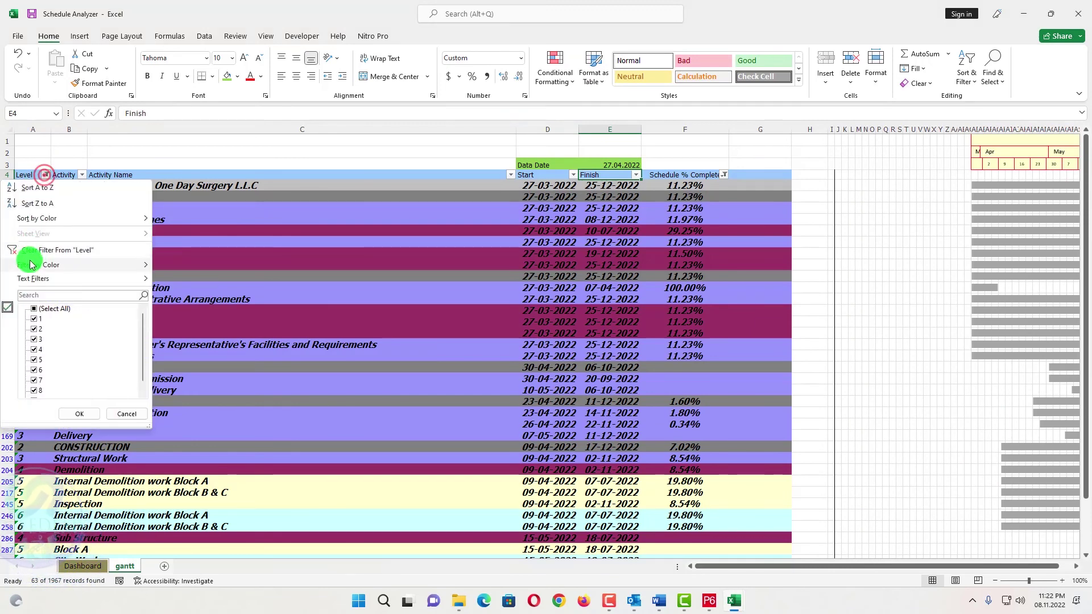
{"action": "left_click", "coordinate": [34, 309]}
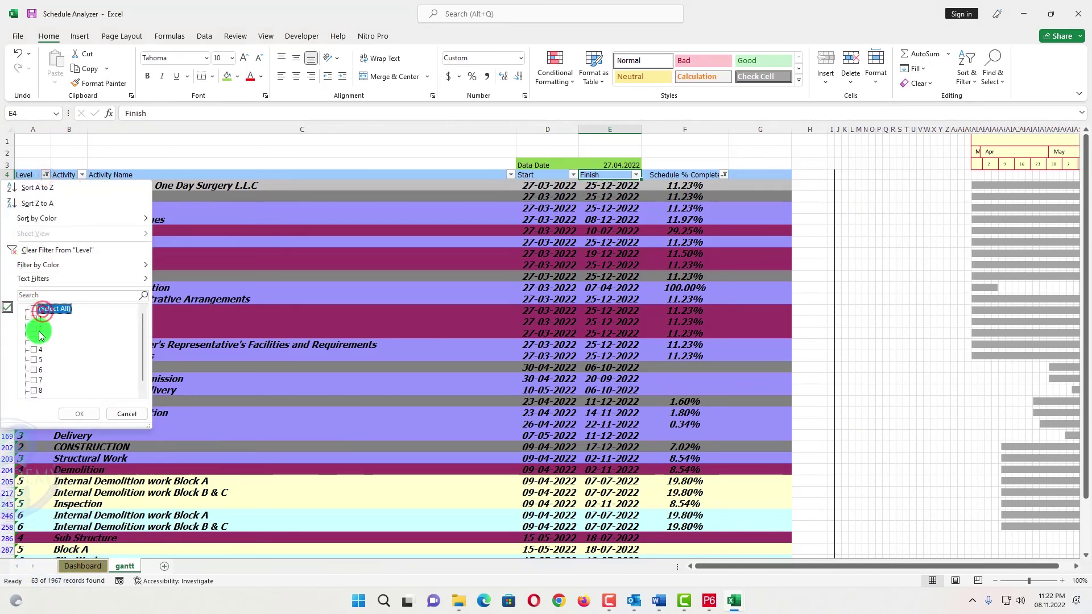
{"action": "left_click", "coordinate": [39, 329]}
{"action": "left_click", "coordinate": [79, 414]}
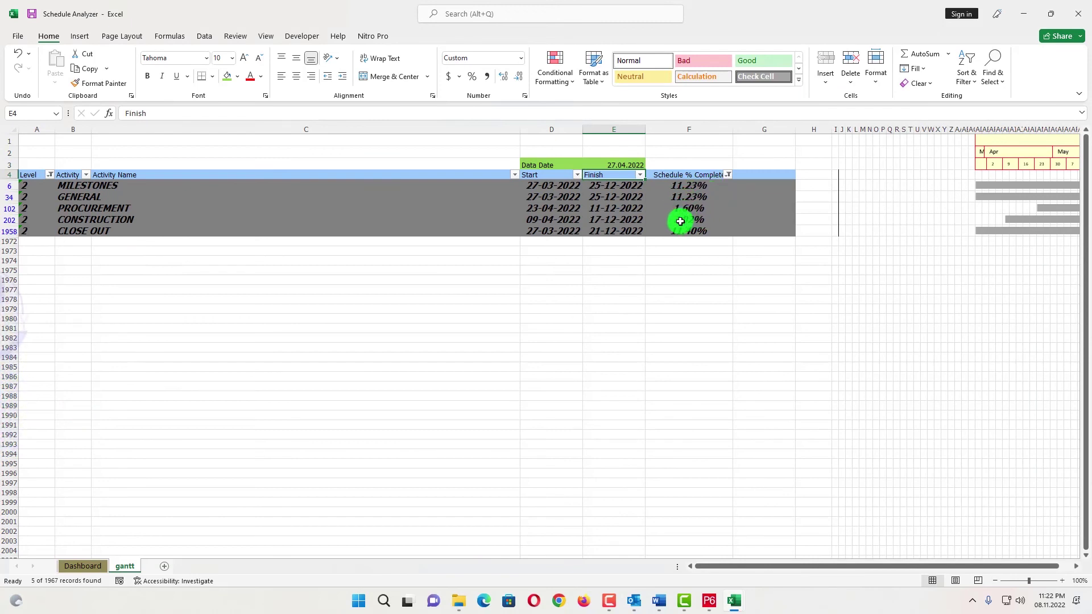
{"action": "left_click_drag", "start_coordinate": [833, 564], "coordinate": [848, 565]}
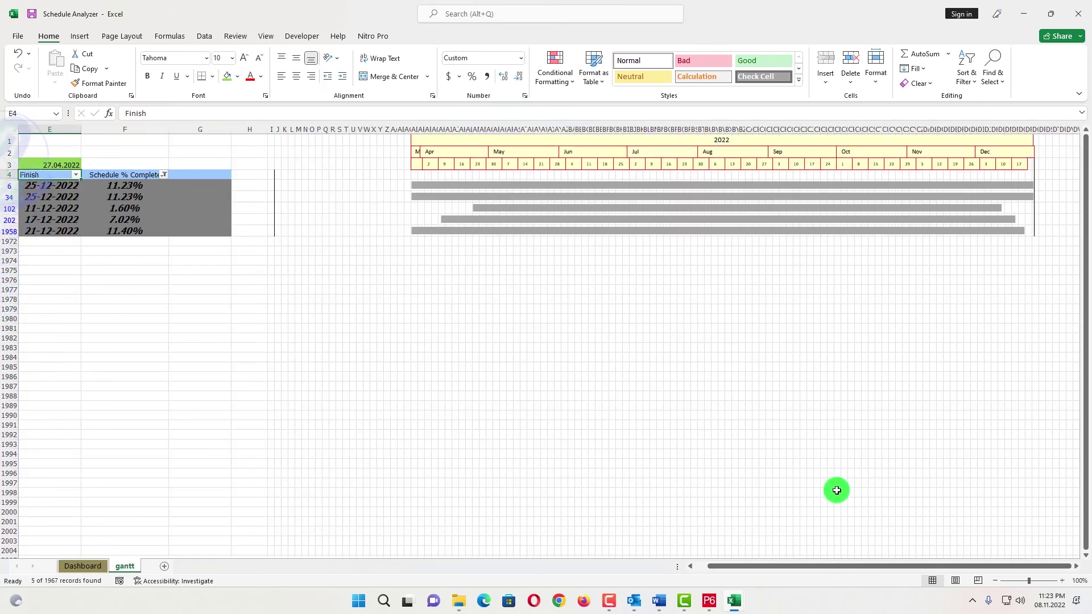
{"action": "left_click_drag", "start_coordinate": [818, 565], "coordinate": [814, 565]}
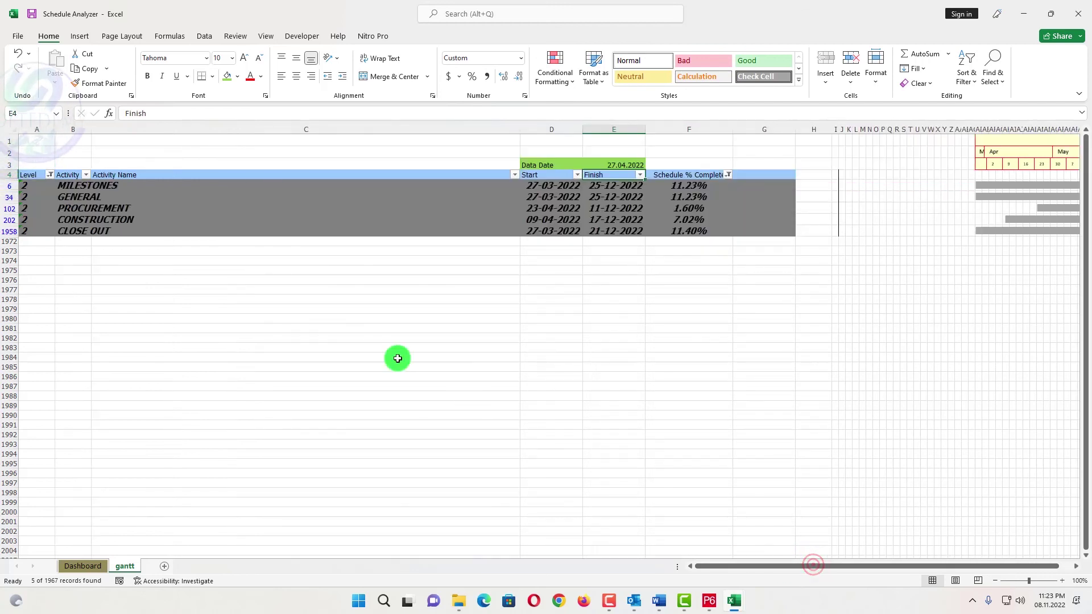